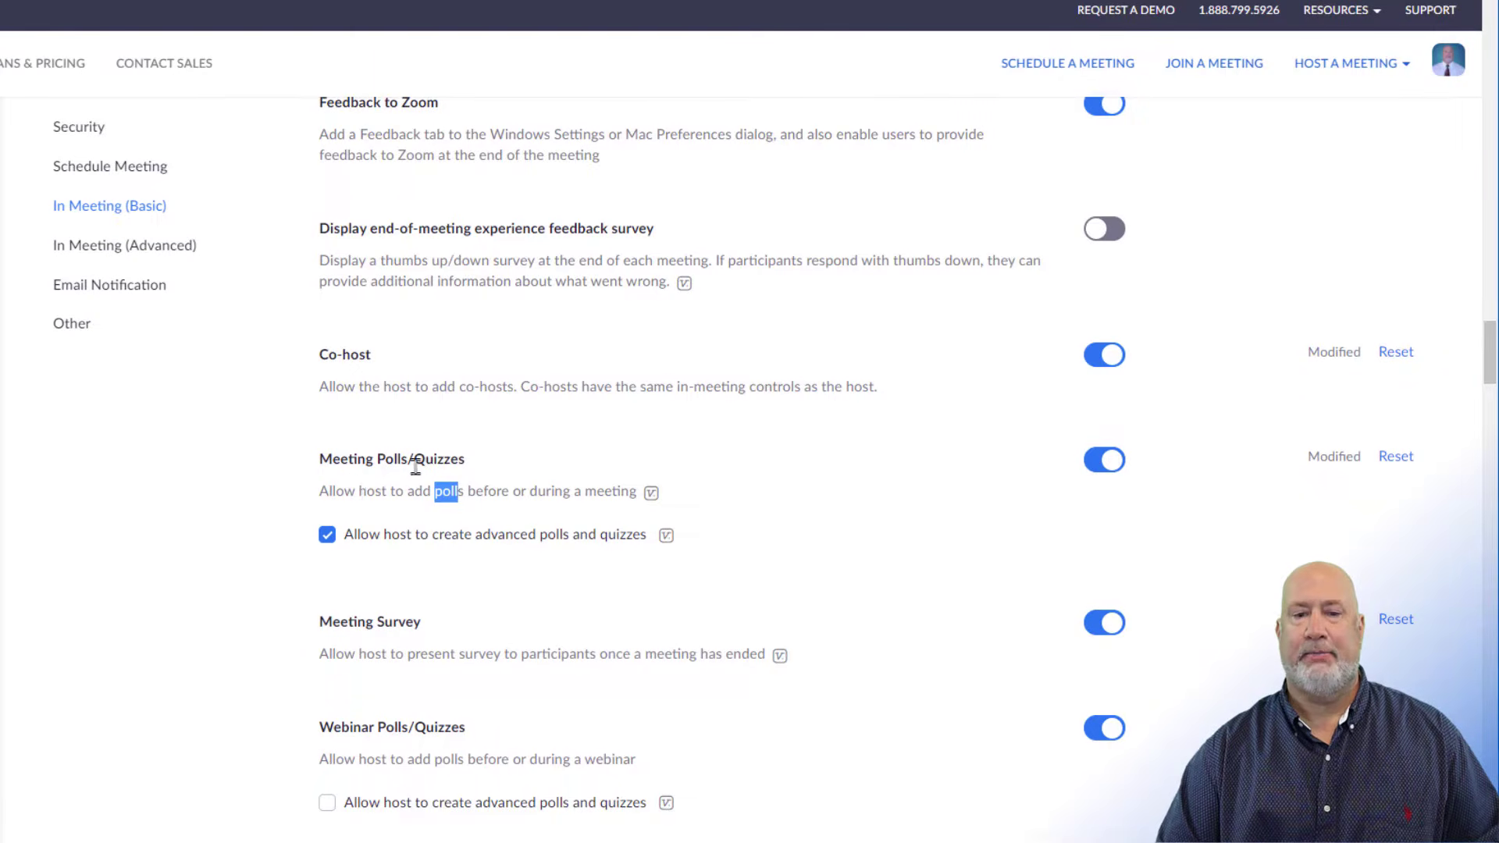
Reset the Meeting Polls/Quizzes setting, and re-enable and save the option allowing the host to create advanced polls and quizzes.
click(550, 494)
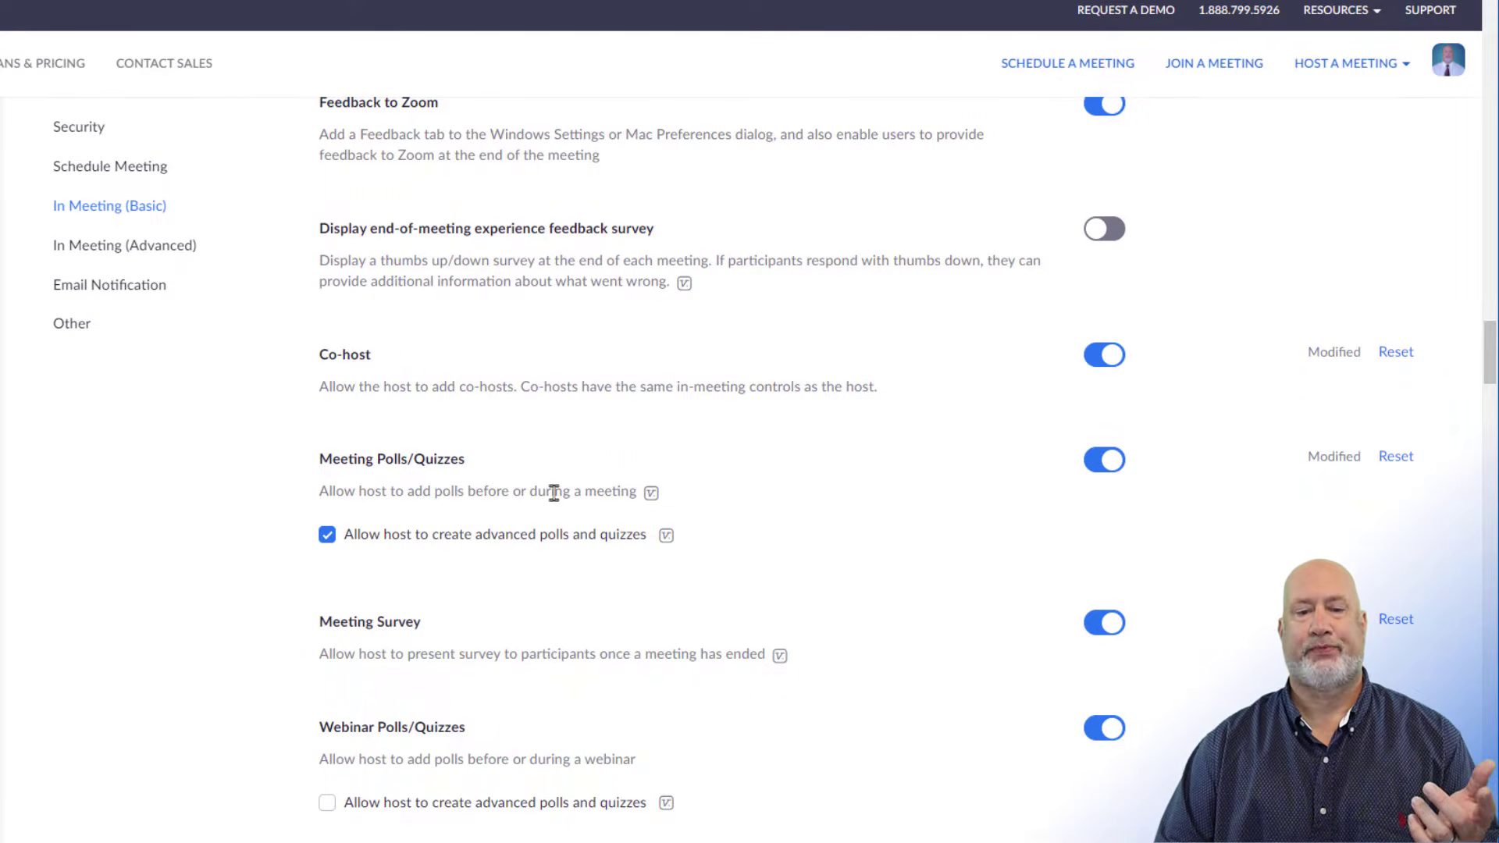
click(1397, 462)
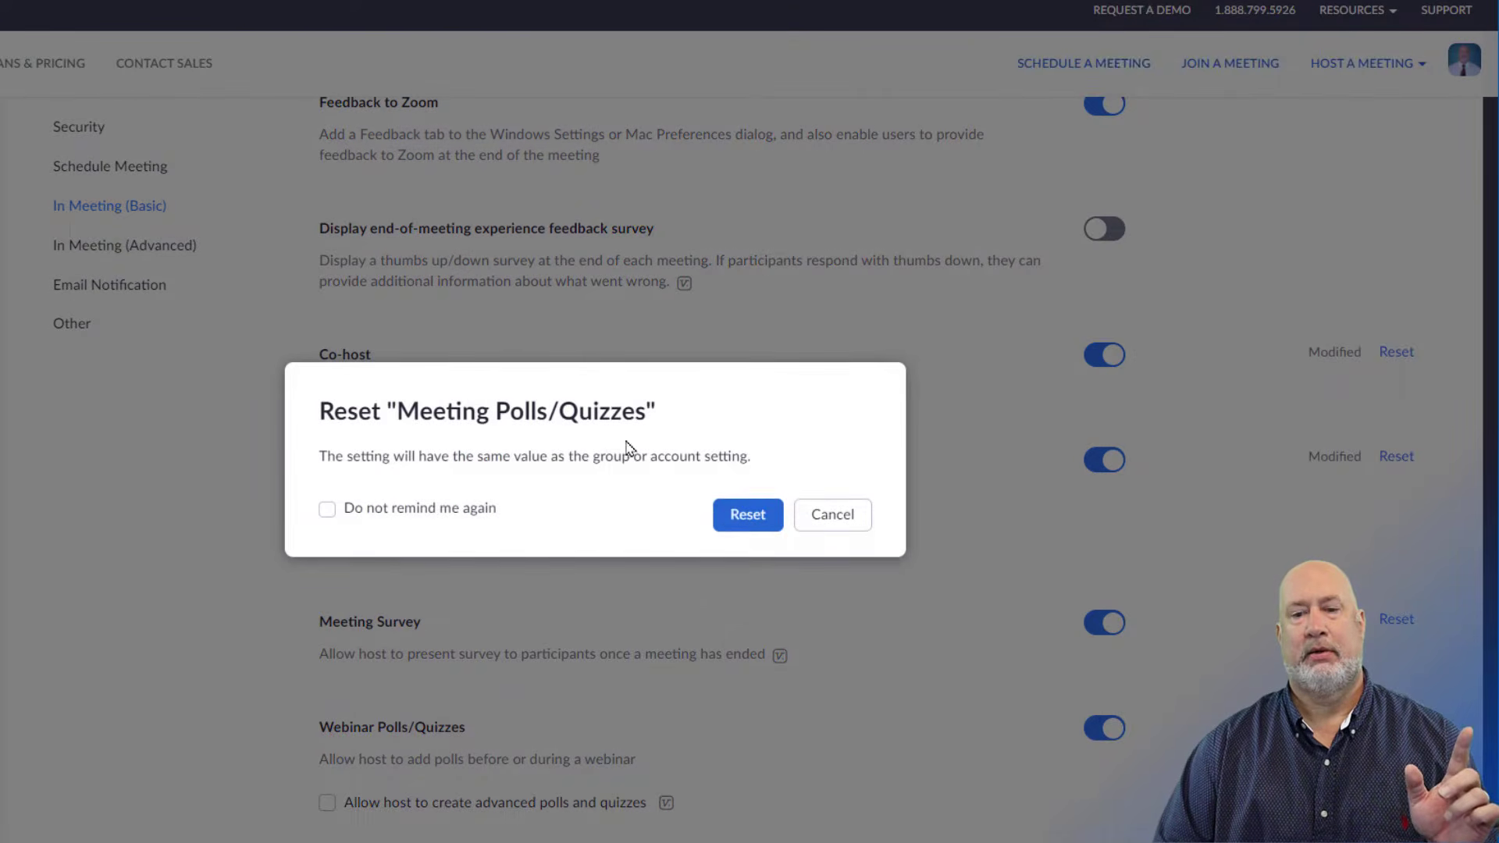
click(742, 519)
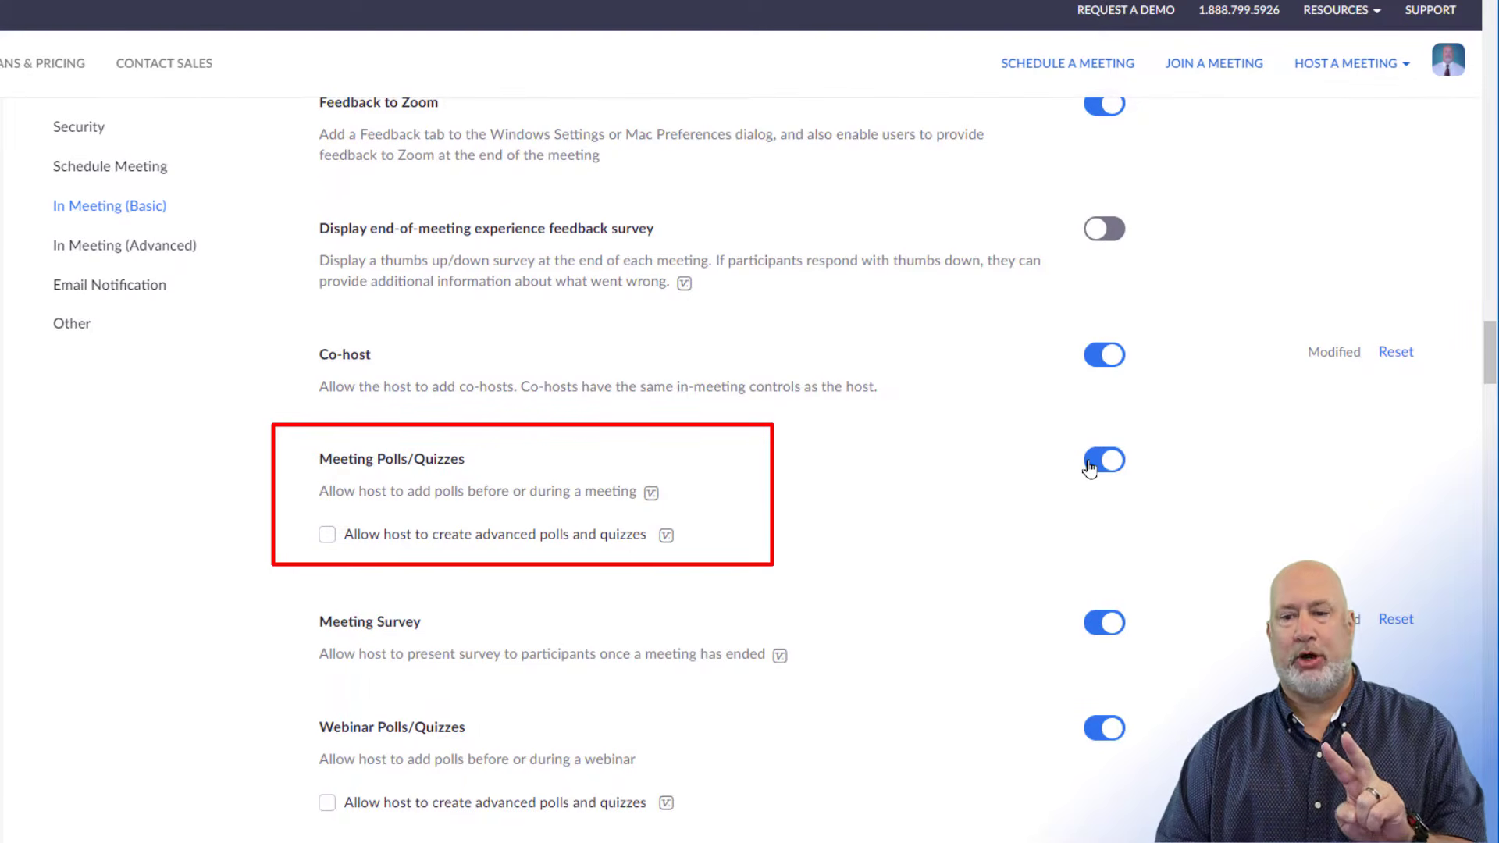
click(331, 539)
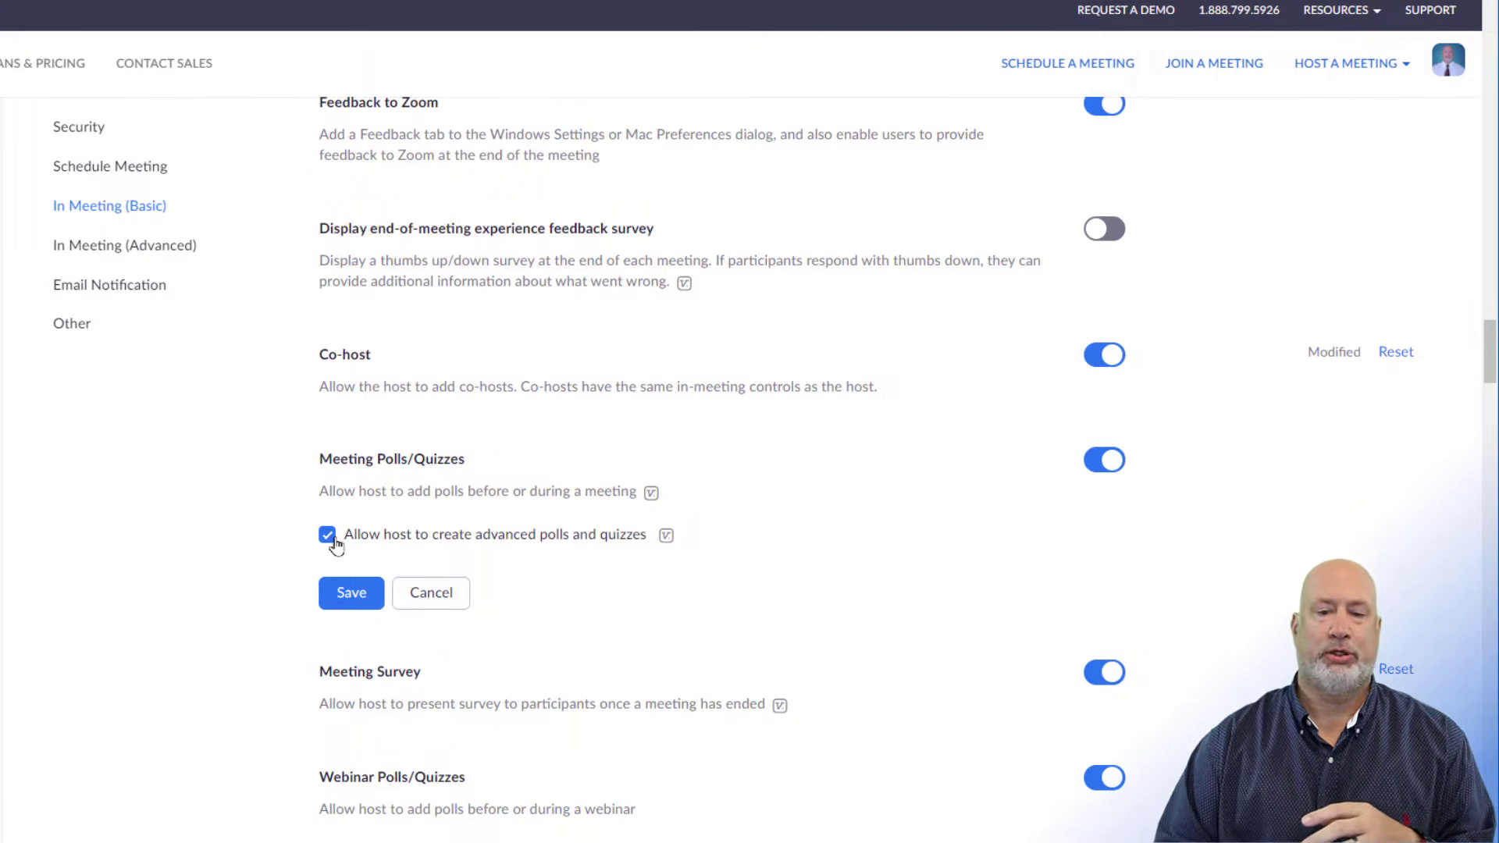
click(352, 595)
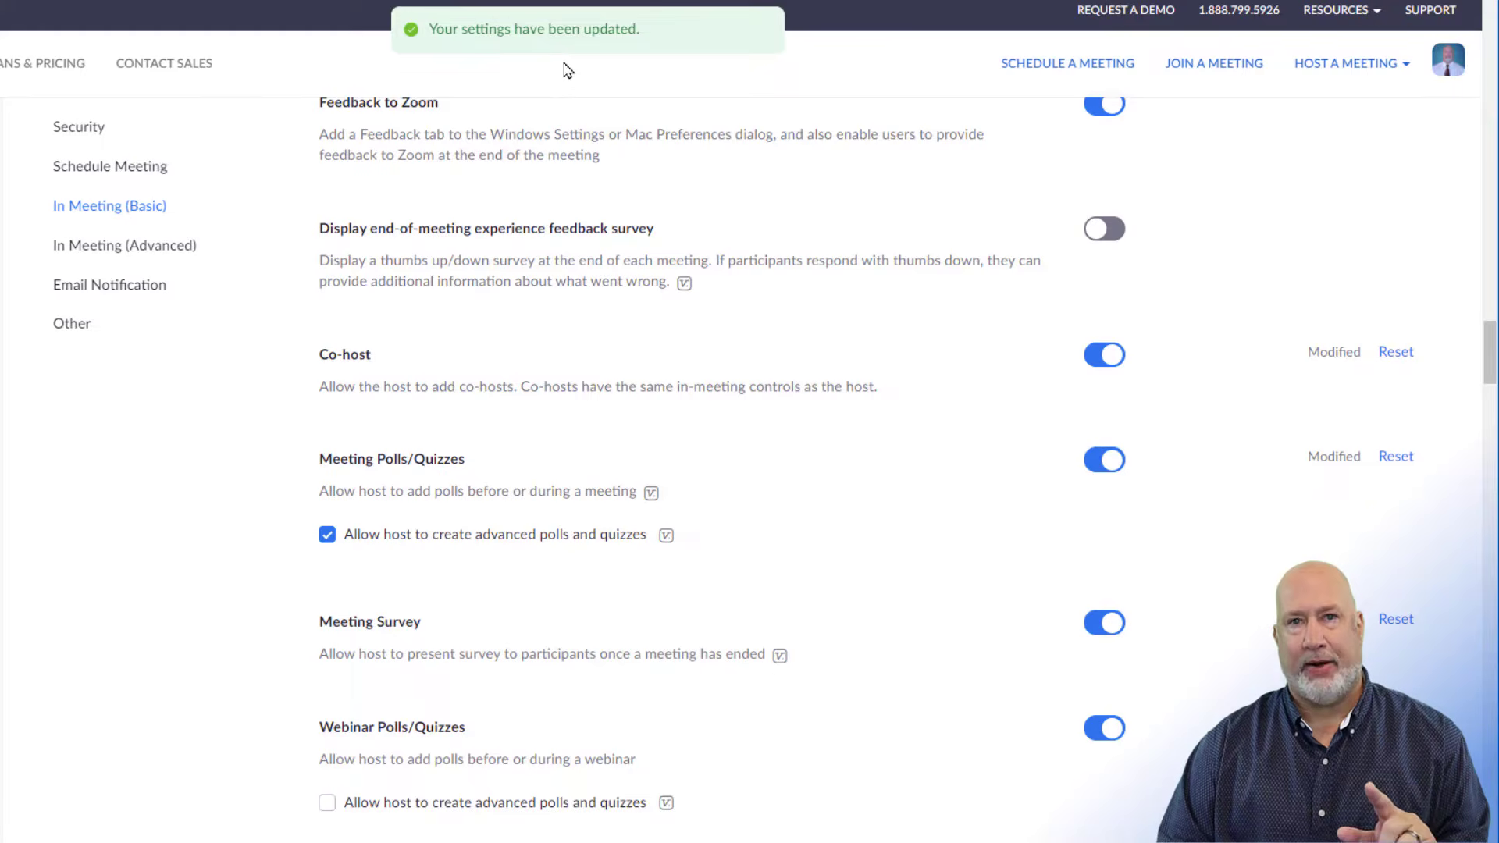
Search the settings page for "poll" to locate the polling options.
scroll(539, 312, up, 10)
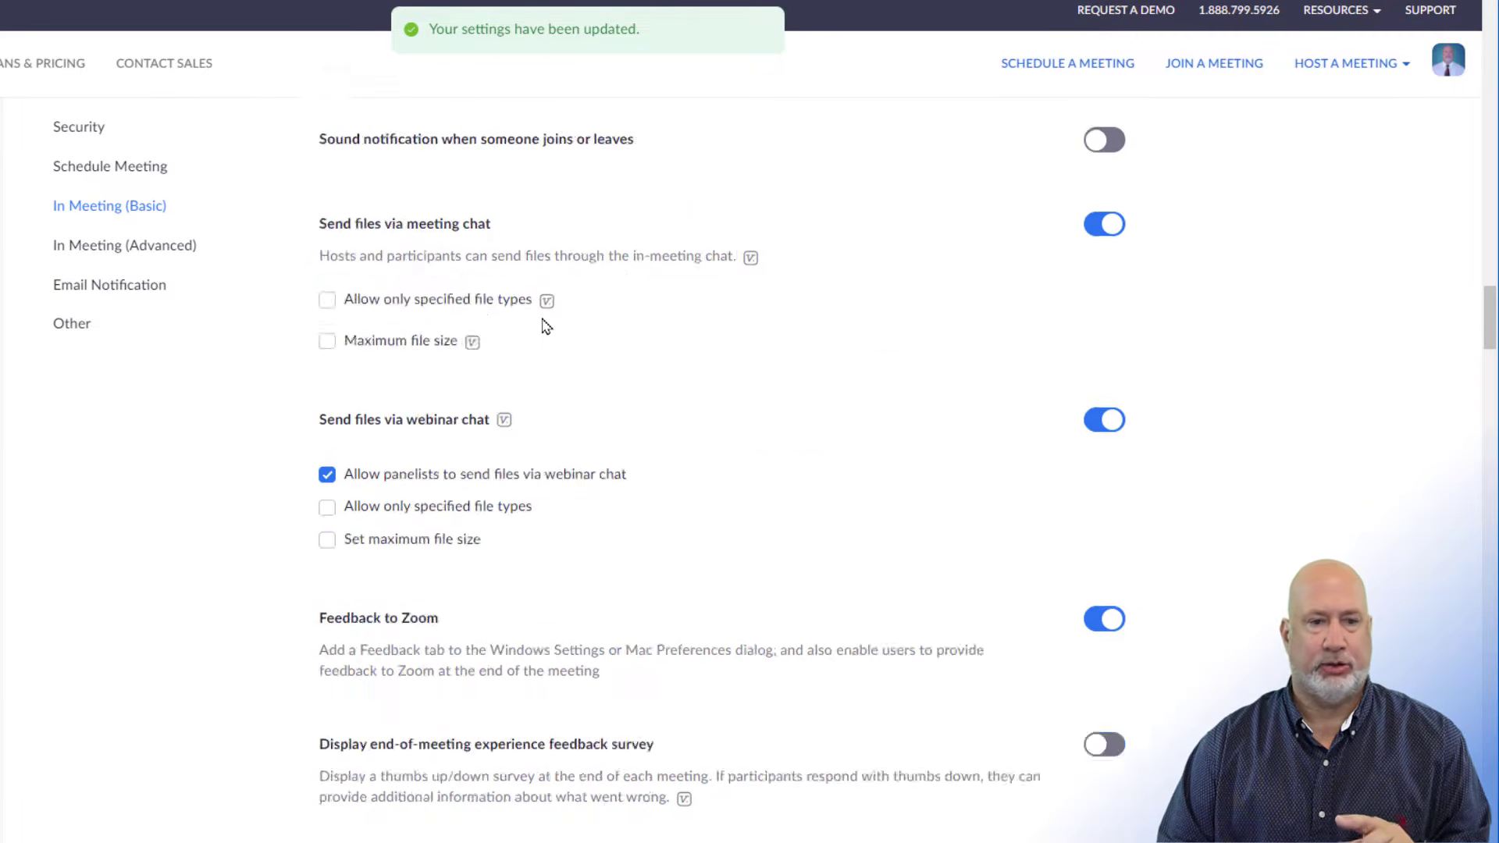
scroll(546, 326, up, 20)
scroll(538, 316, down, 18)
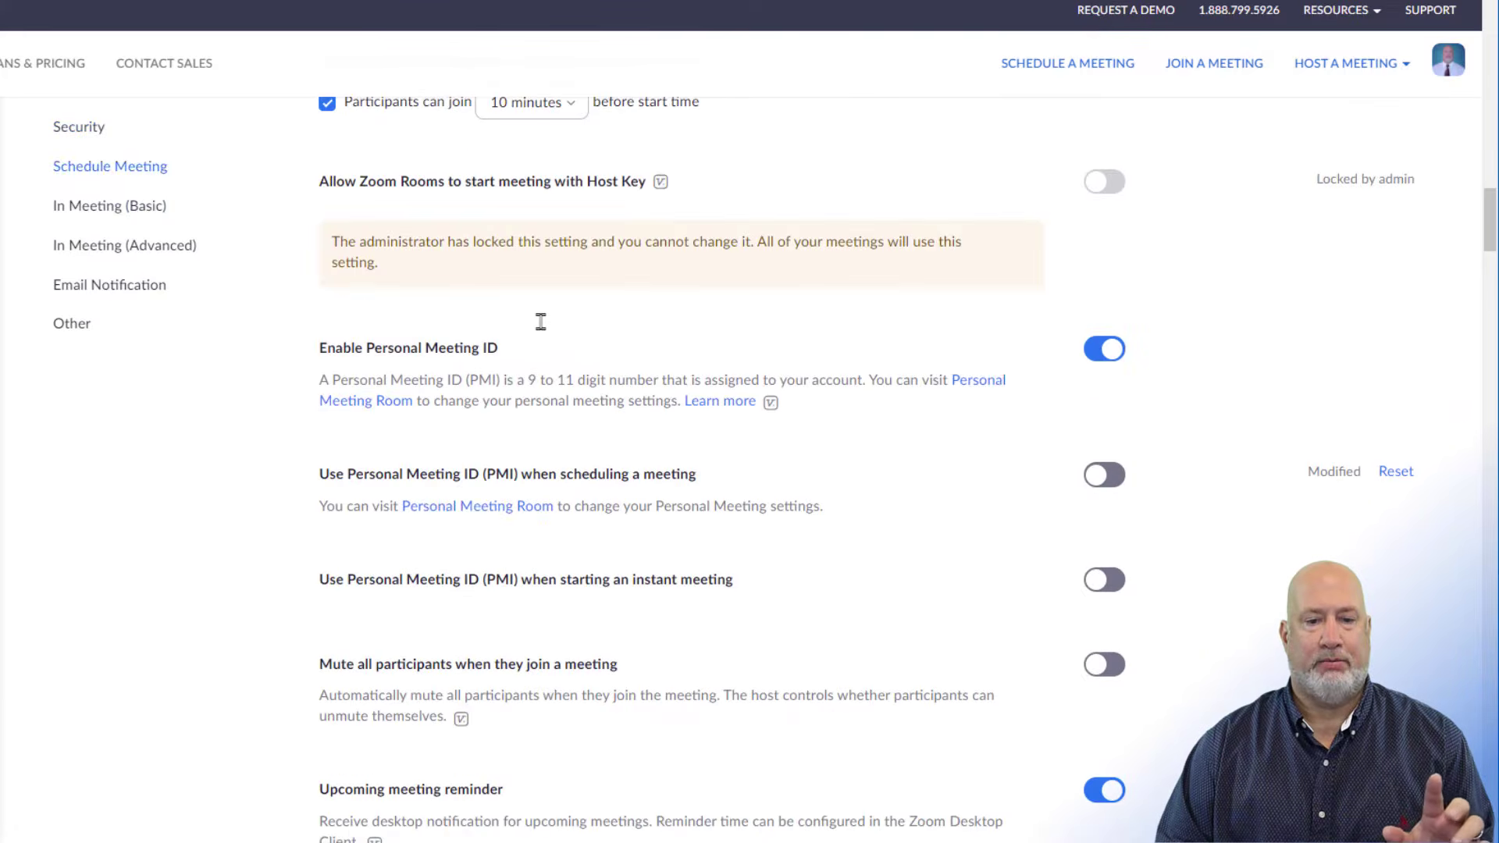
scroll(540, 321, down, 4)
key(ctrl+f)
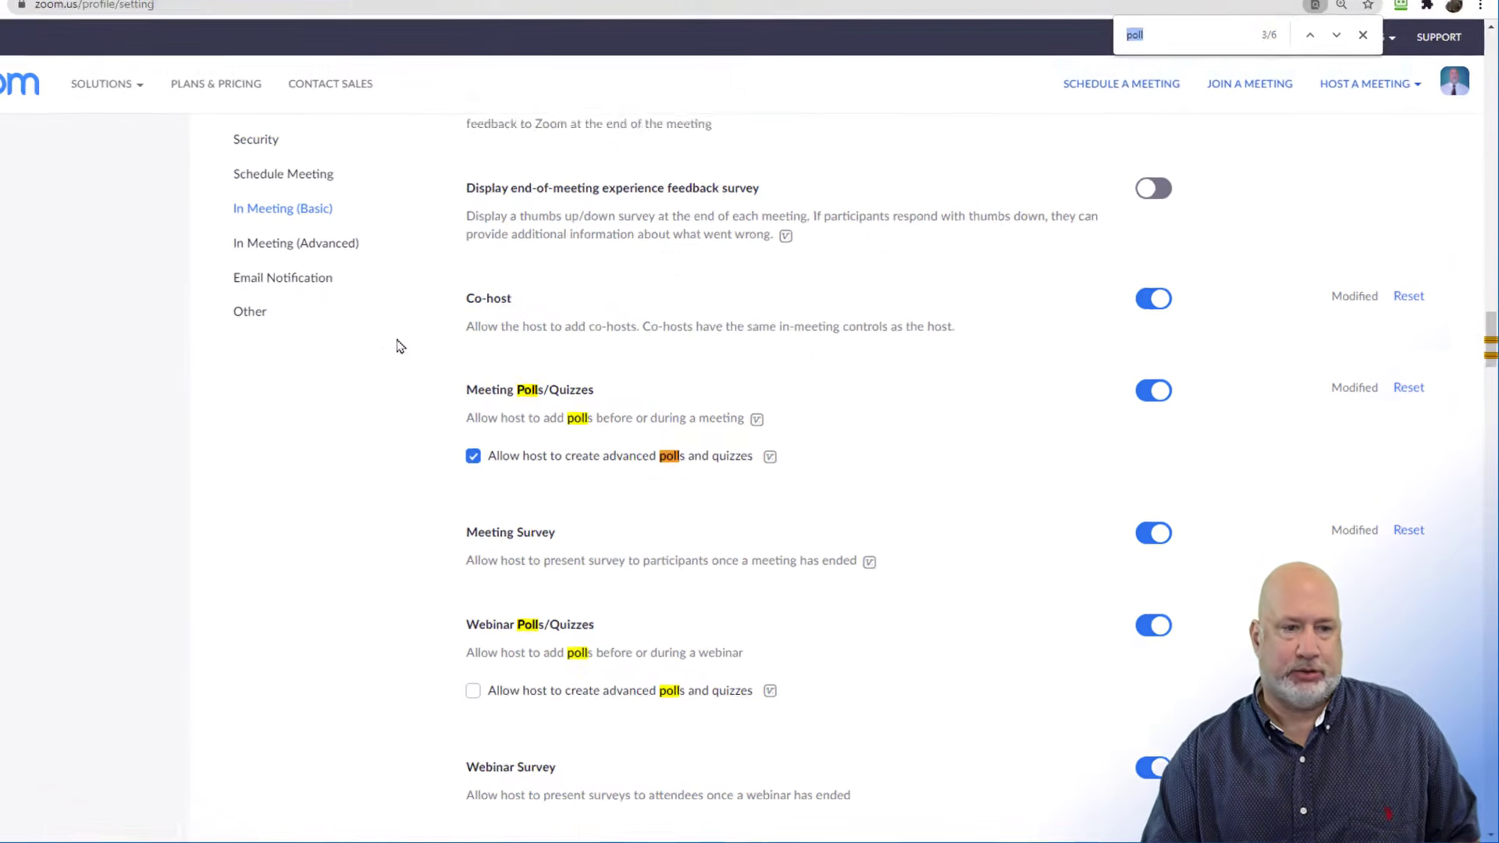
Open the list of polls and quizzes belonging to the Personal Room in Meetings.
scroll(399, 346, up, 15)
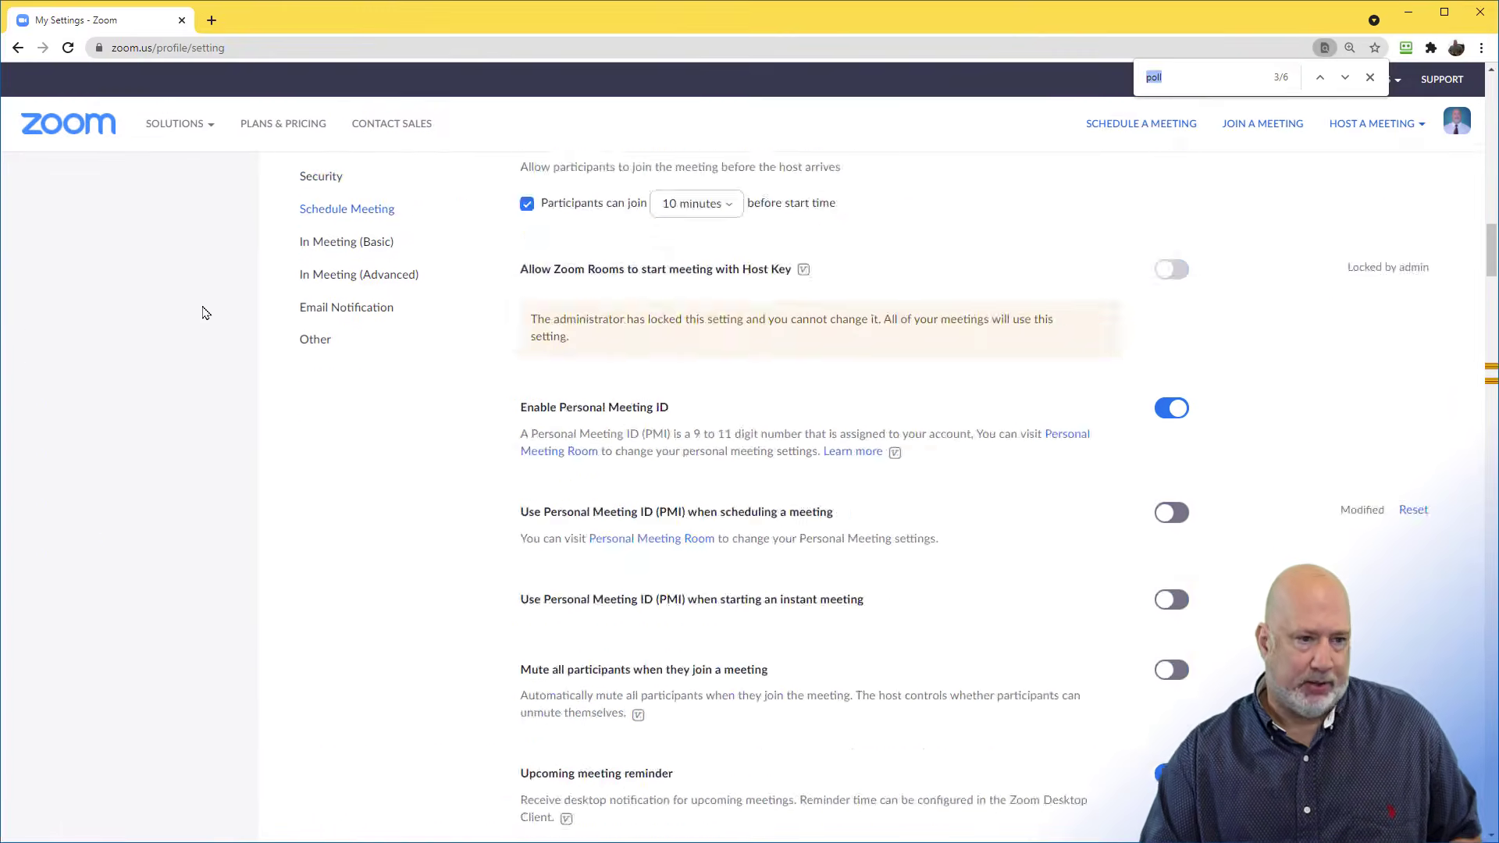
click(77, 254)
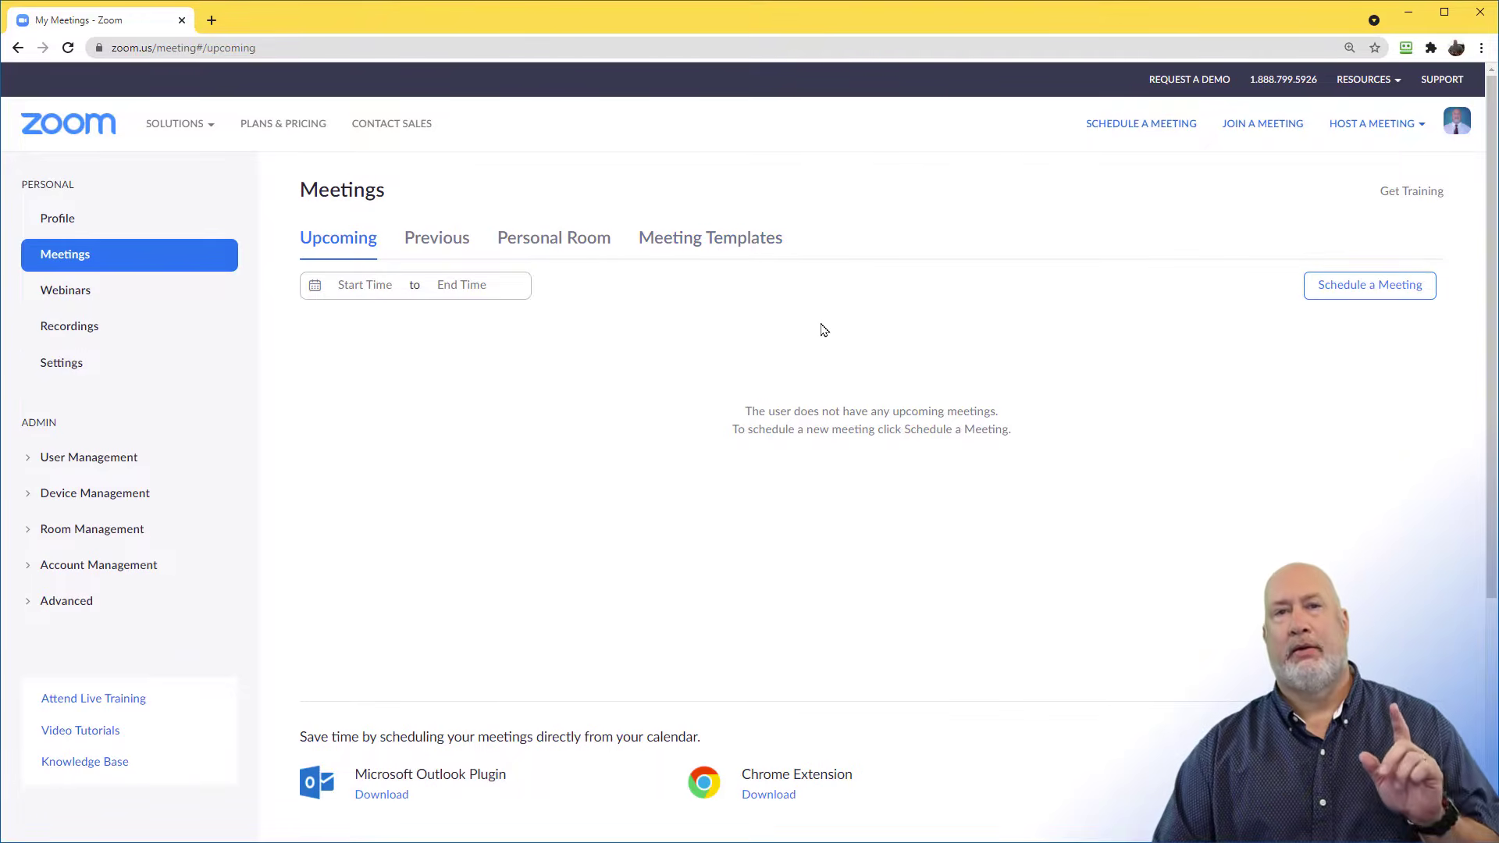
click(571, 242)
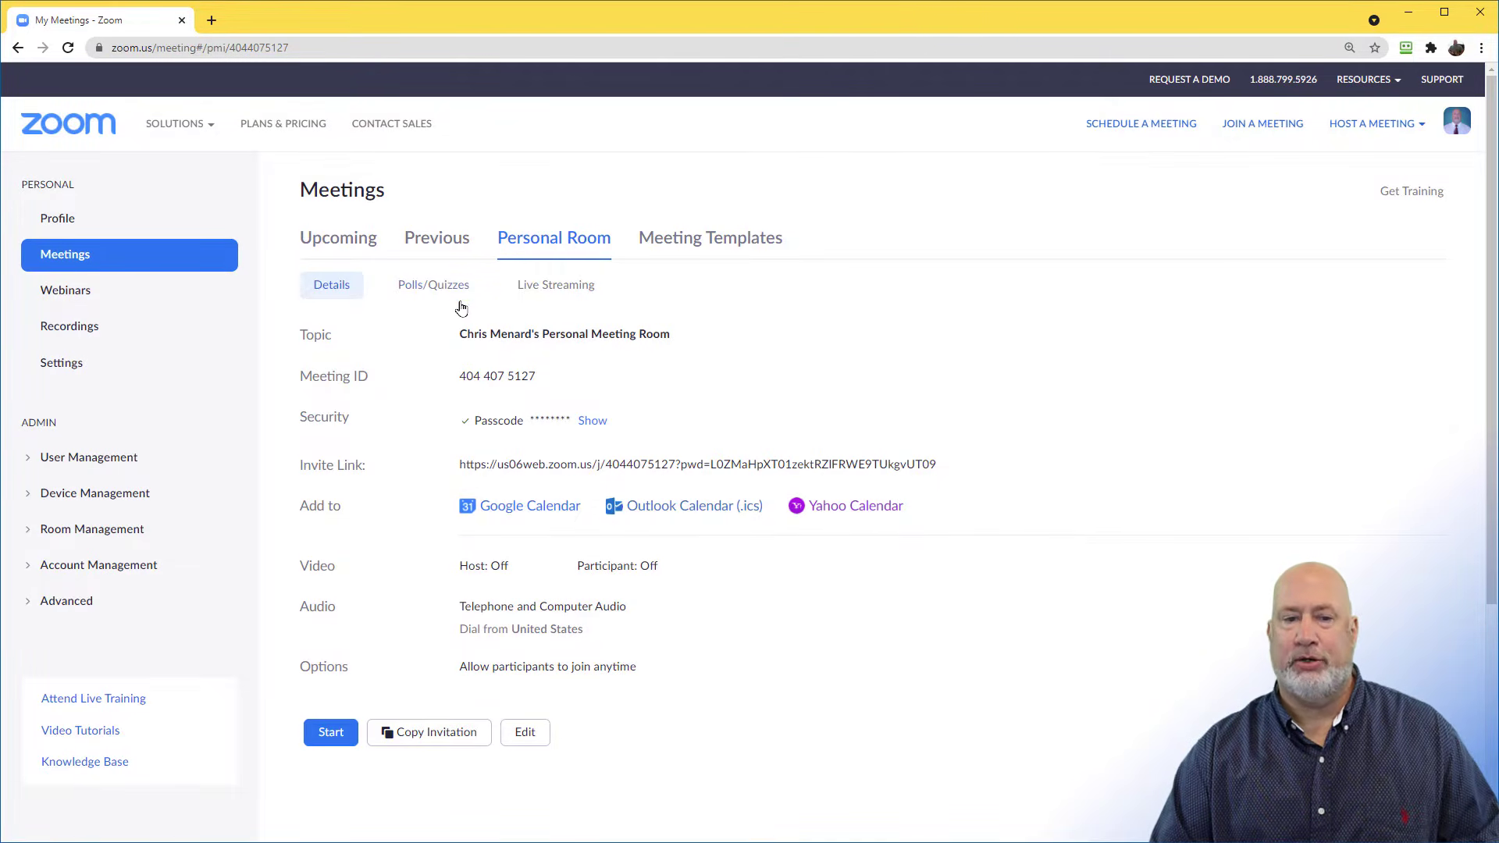
click(435, 289)
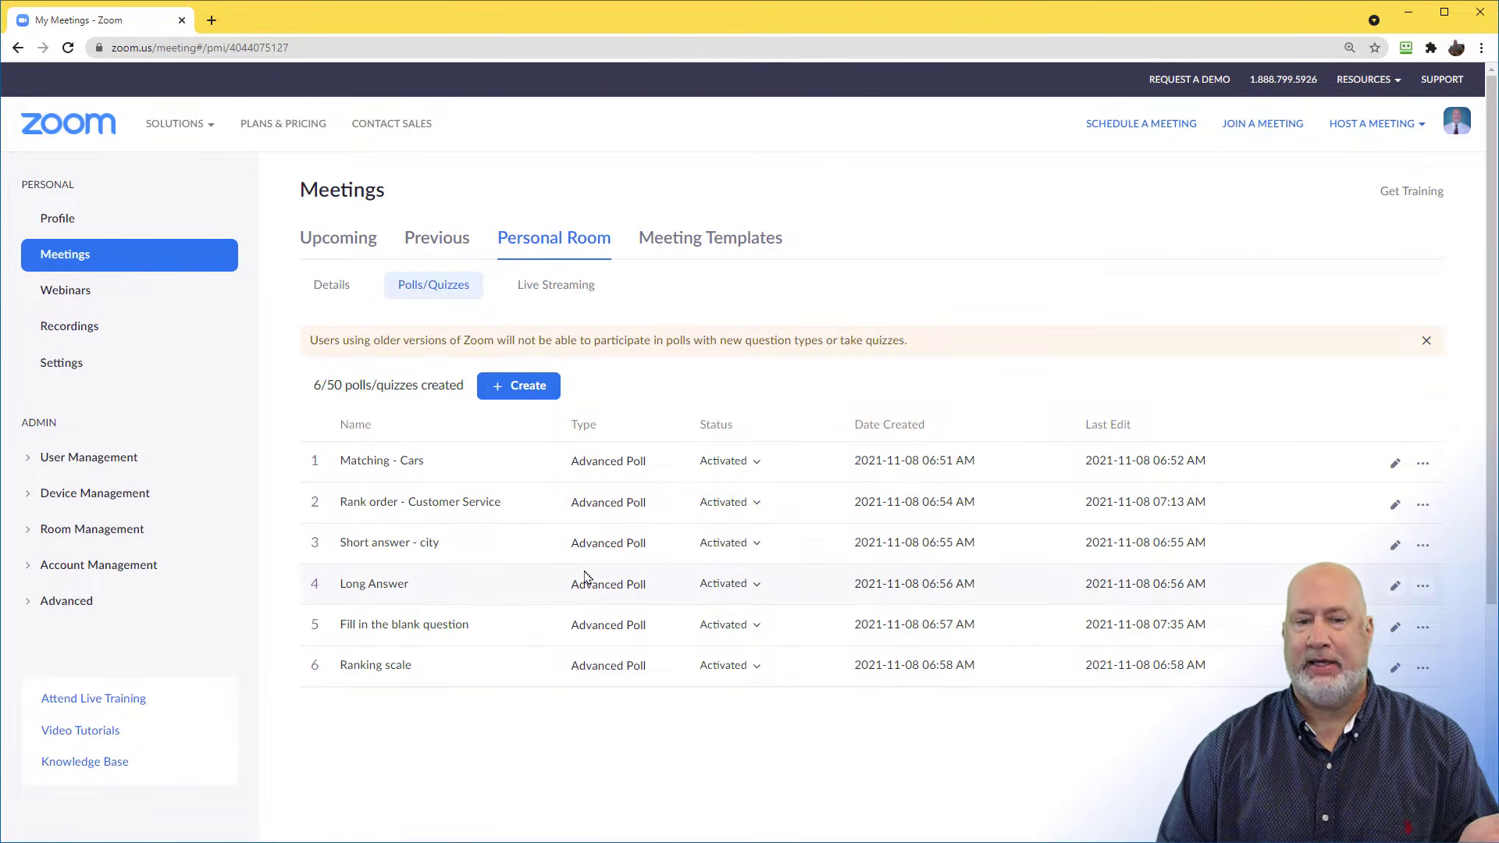
Start a basic poll to examine which question types it offers, and cancel it.
click(534, 388)
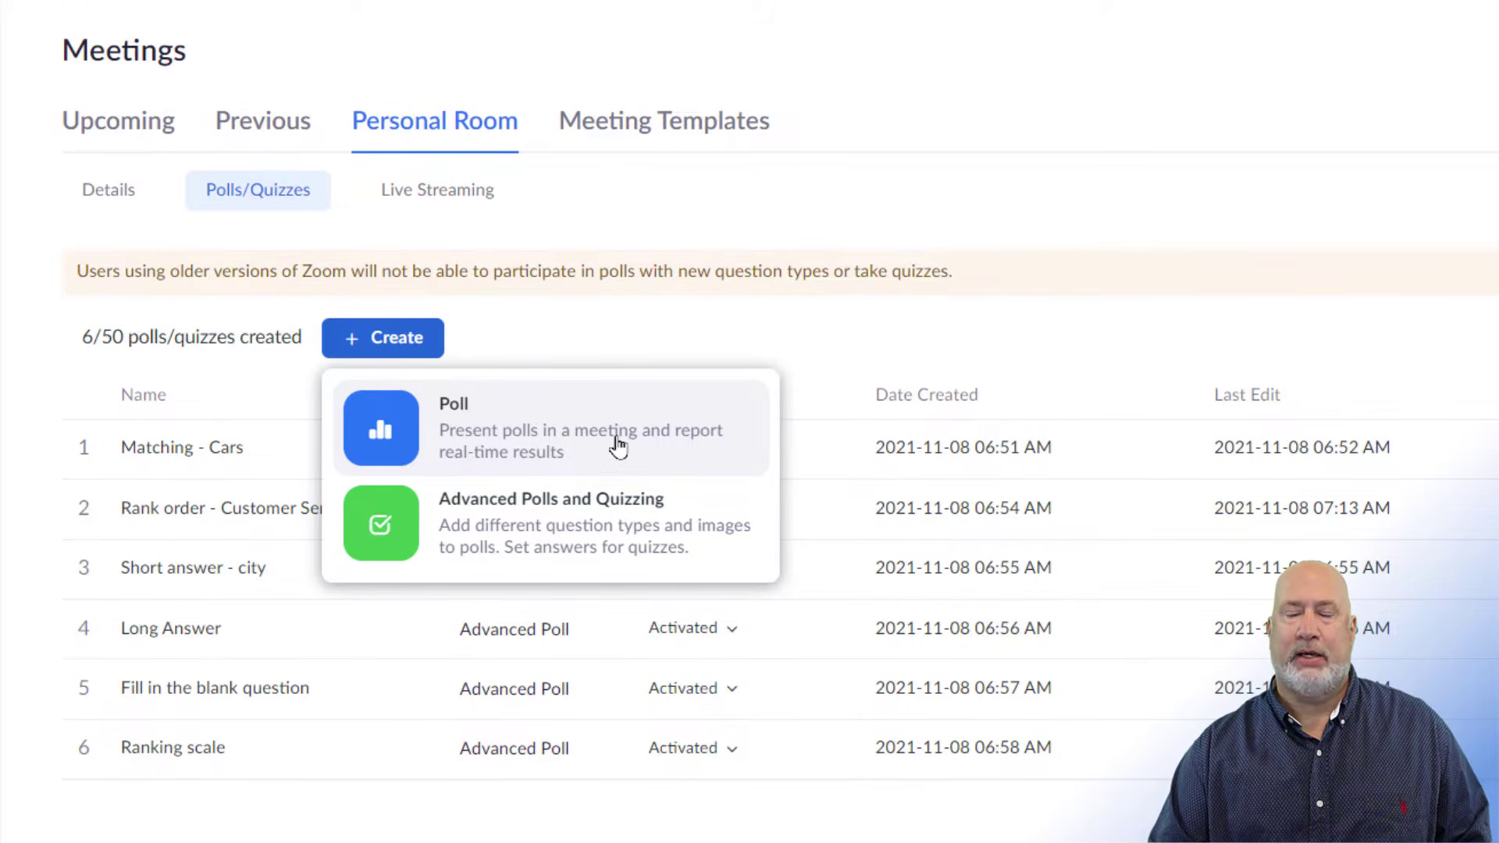
click(542, 450)
click(1061, 189)
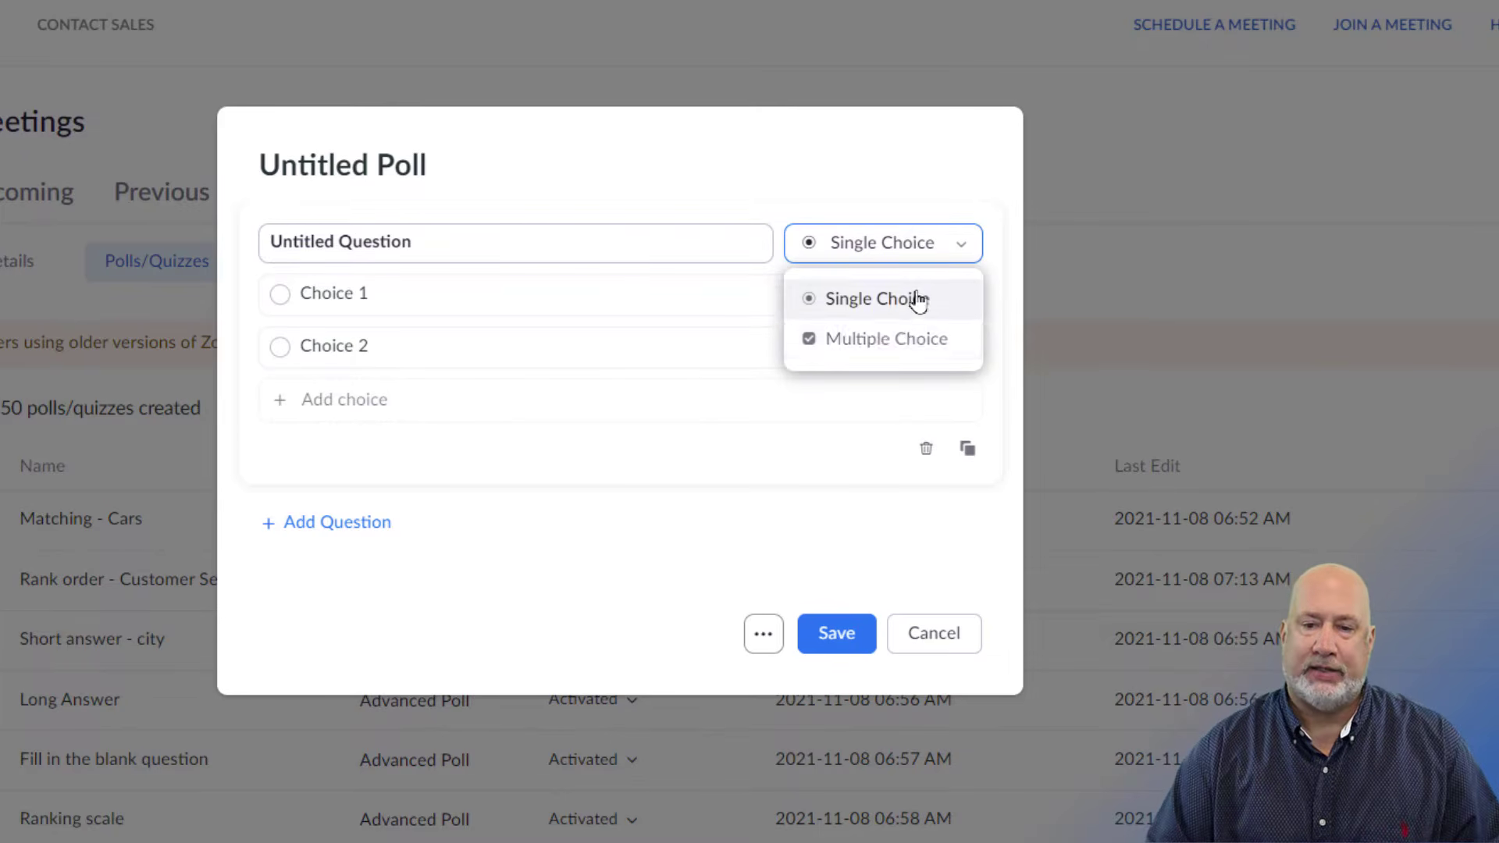
click(950, 637)
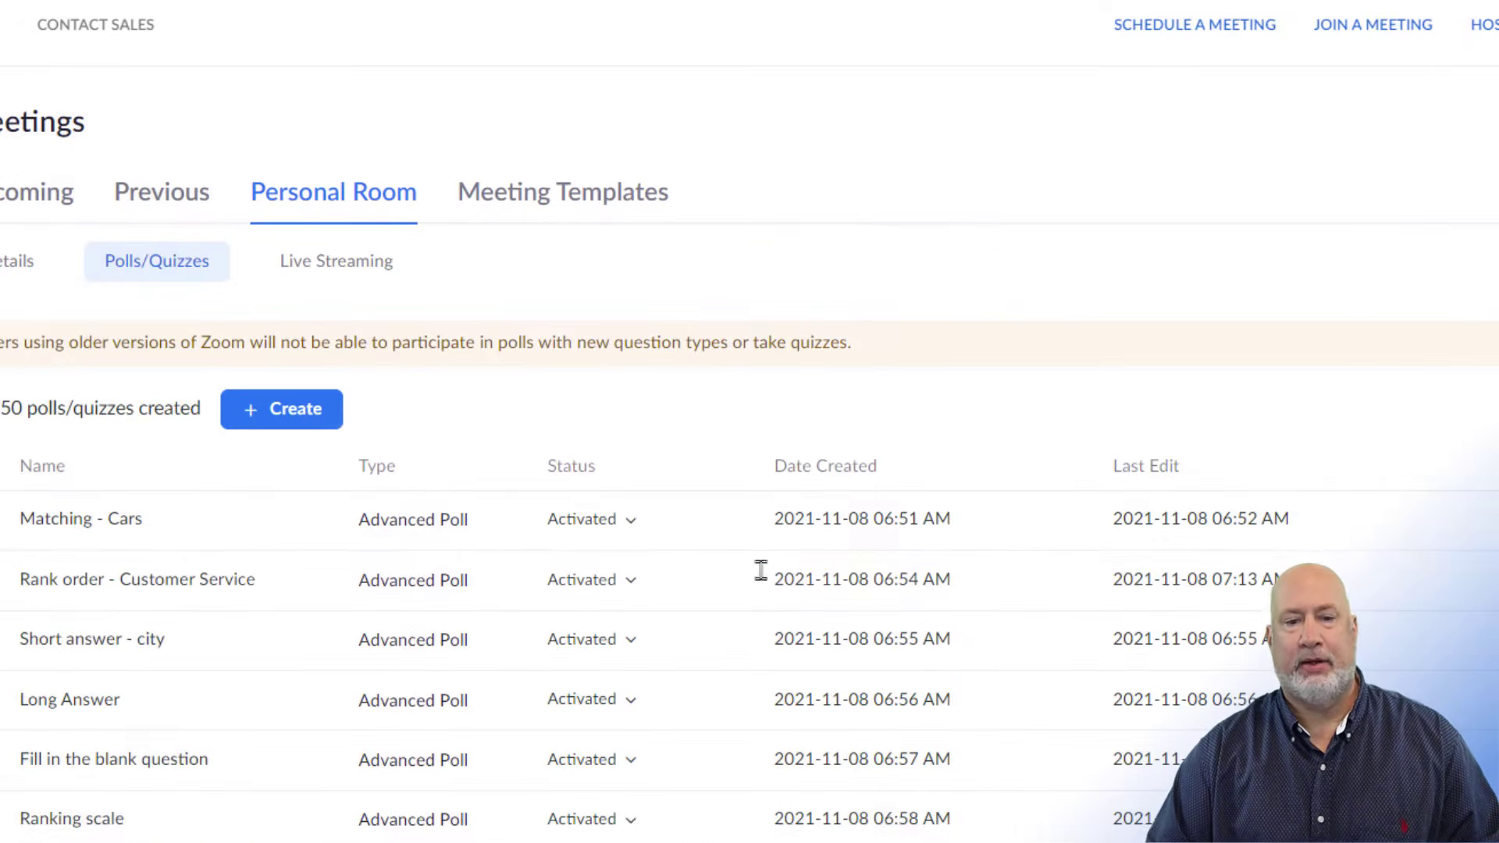
Start a new advanced poll and examine the full range of question types it offers.
click(327, 422)
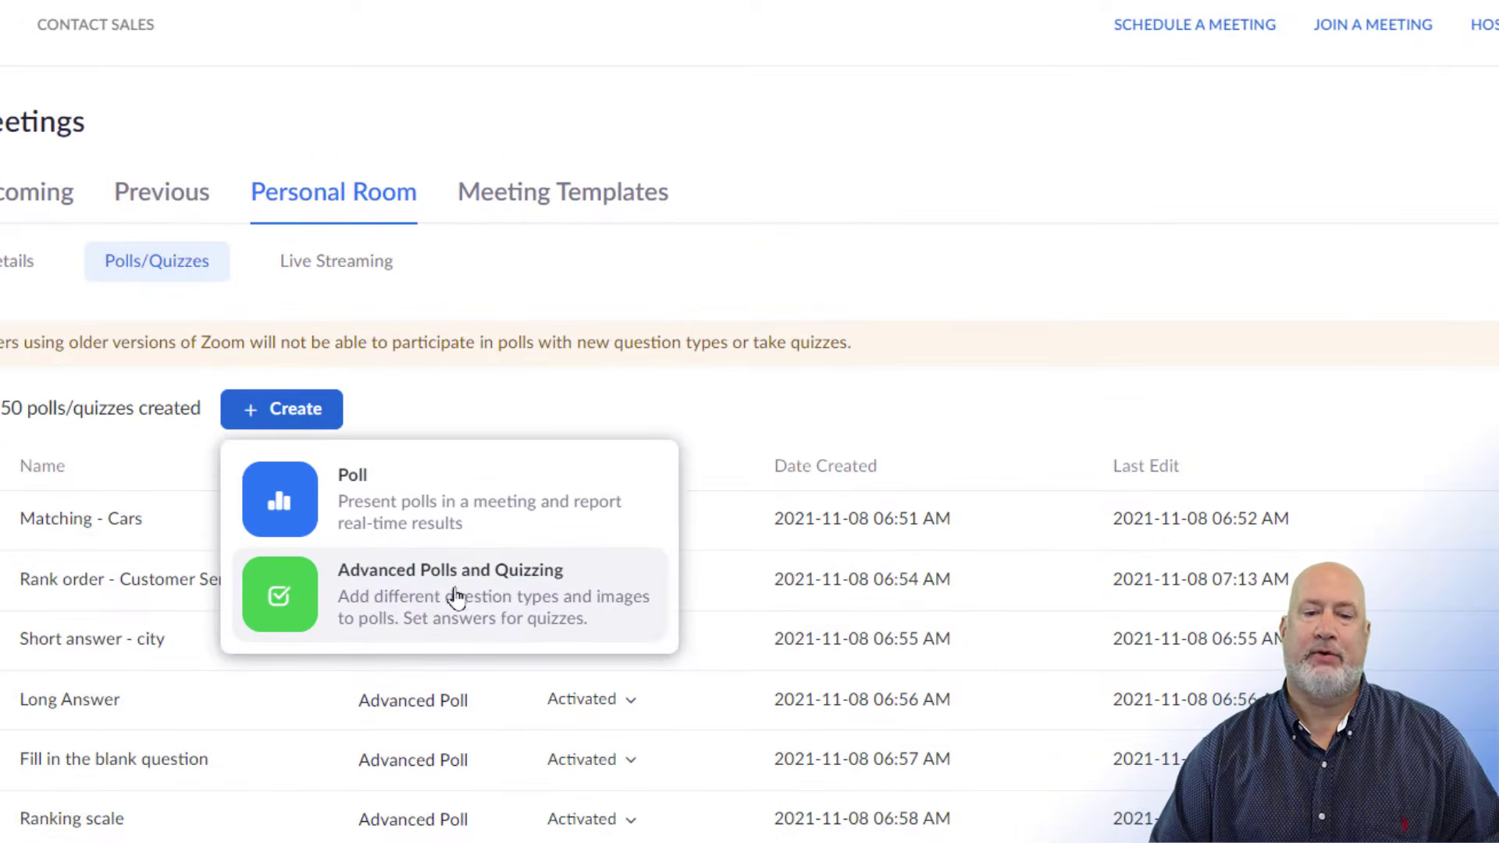
click(412, 606)
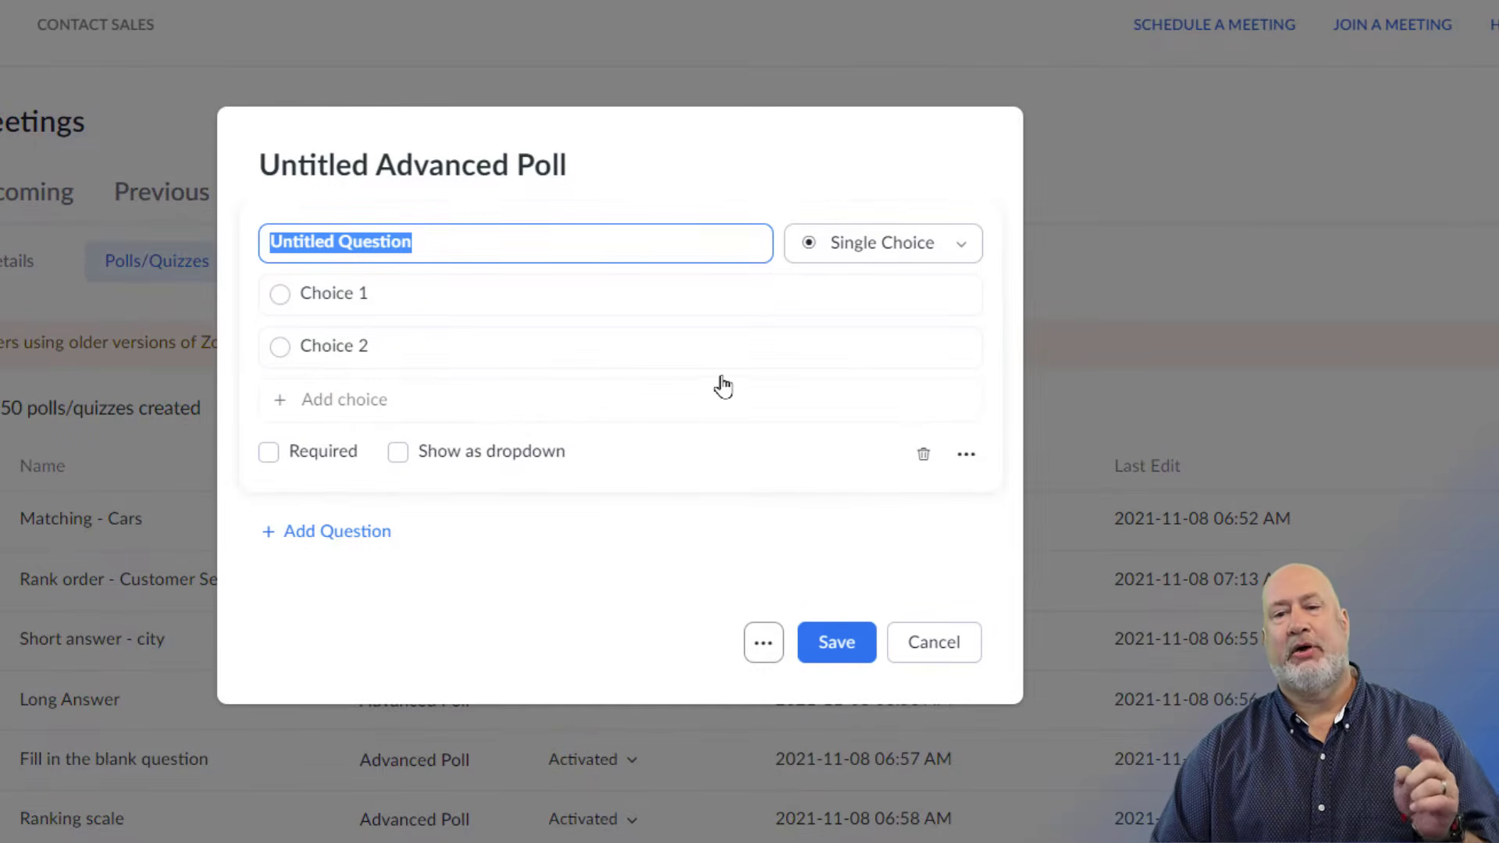
click(958, 261)
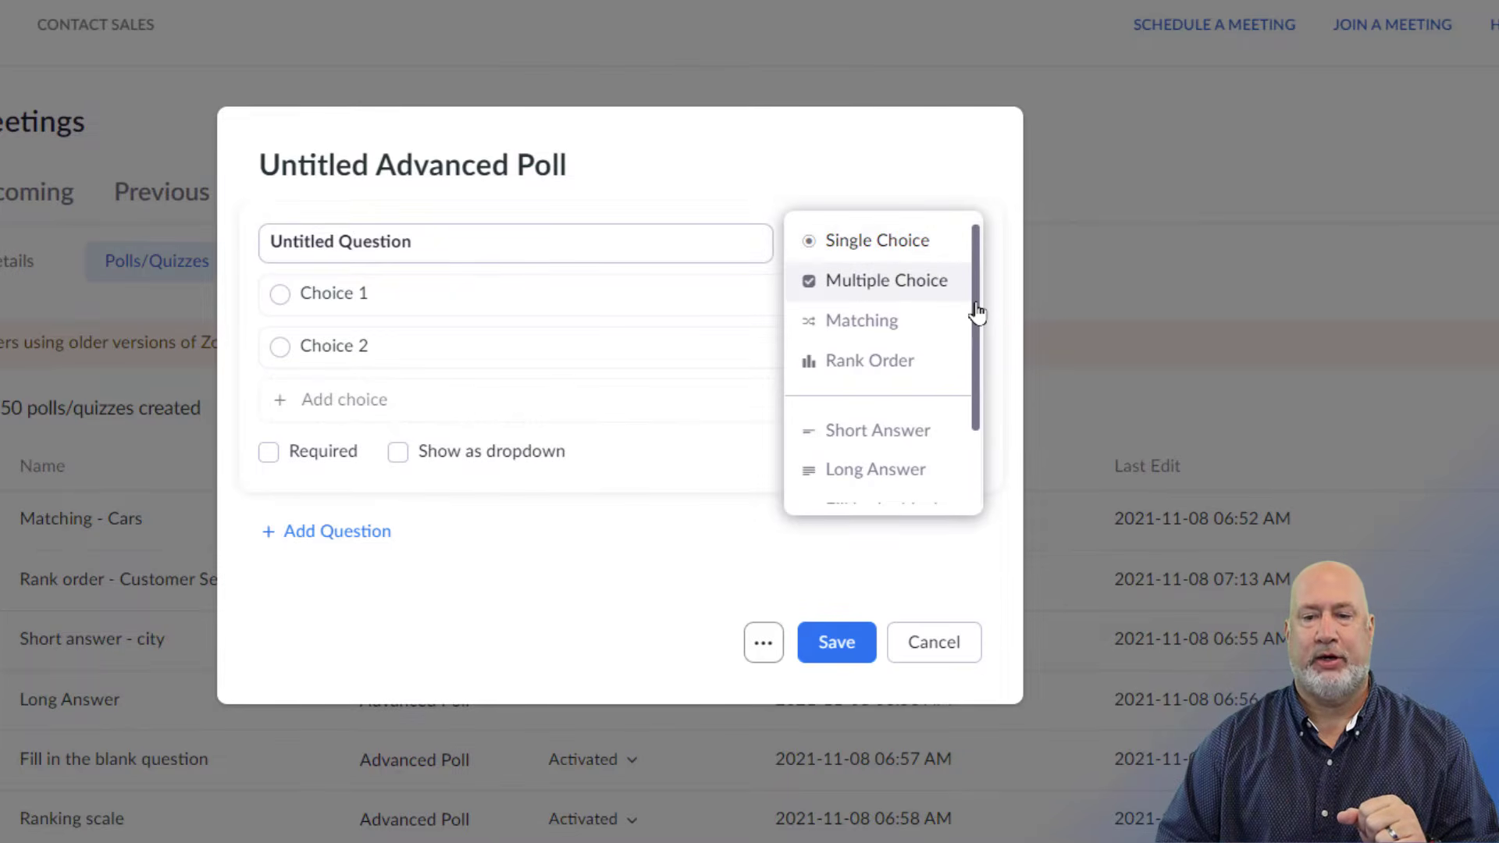
scroll(977, 312, down, 2)
click(997, 410)
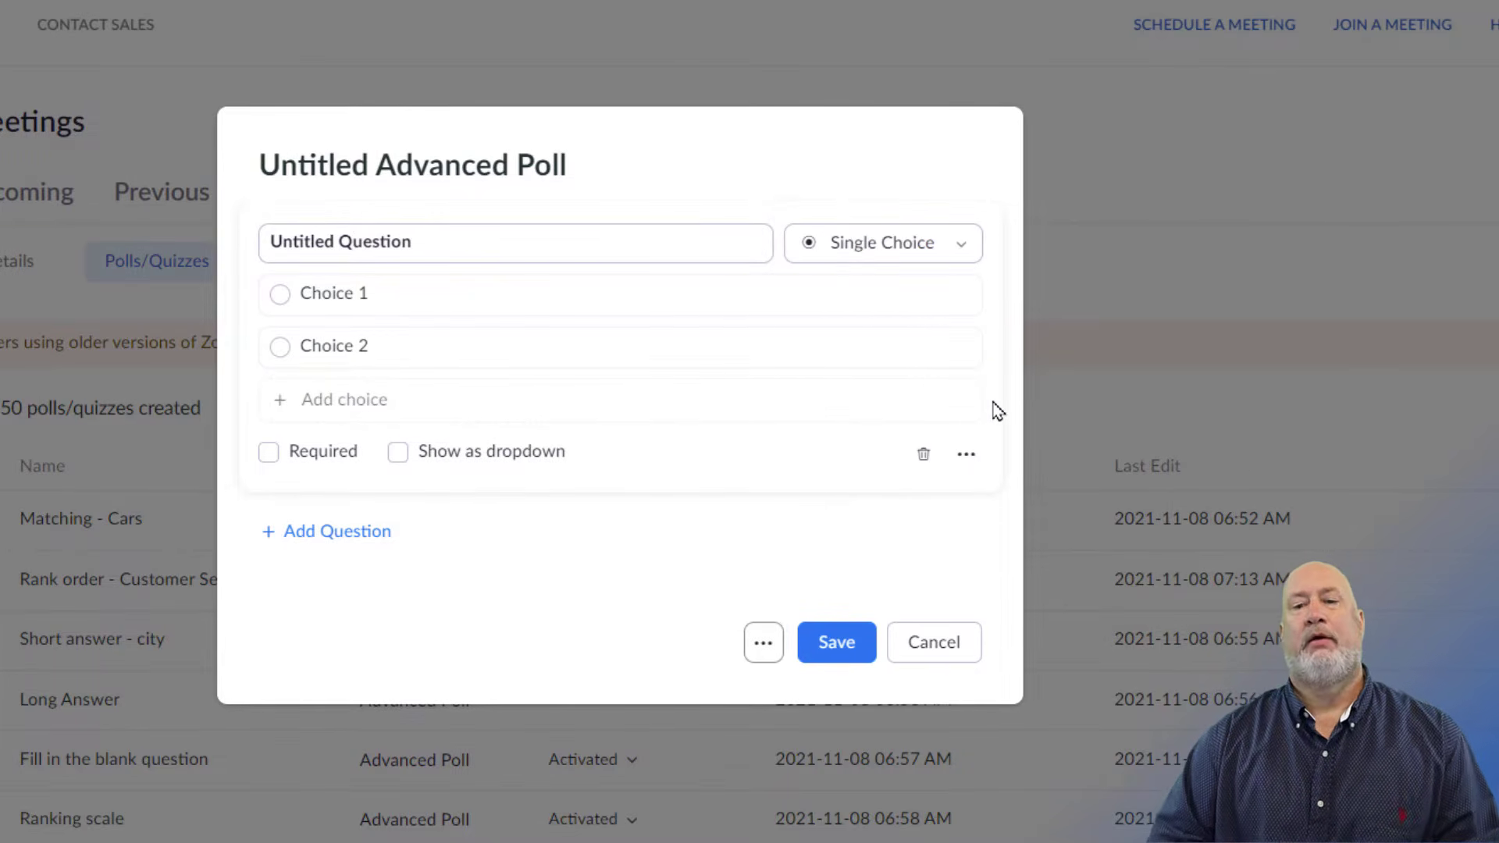
click(968, 267)
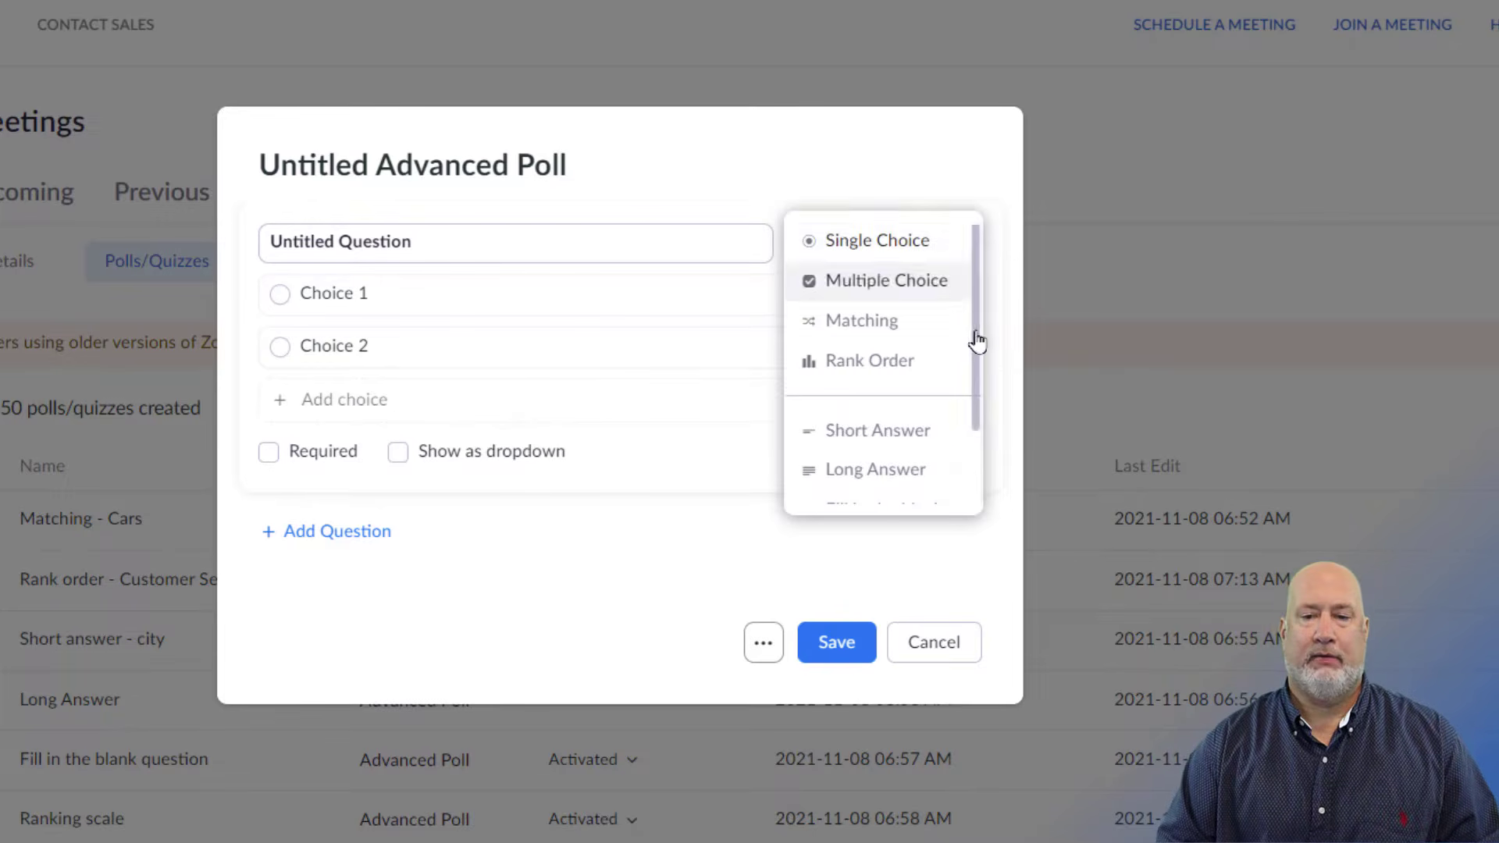
drag(977, 325, 982, 435)
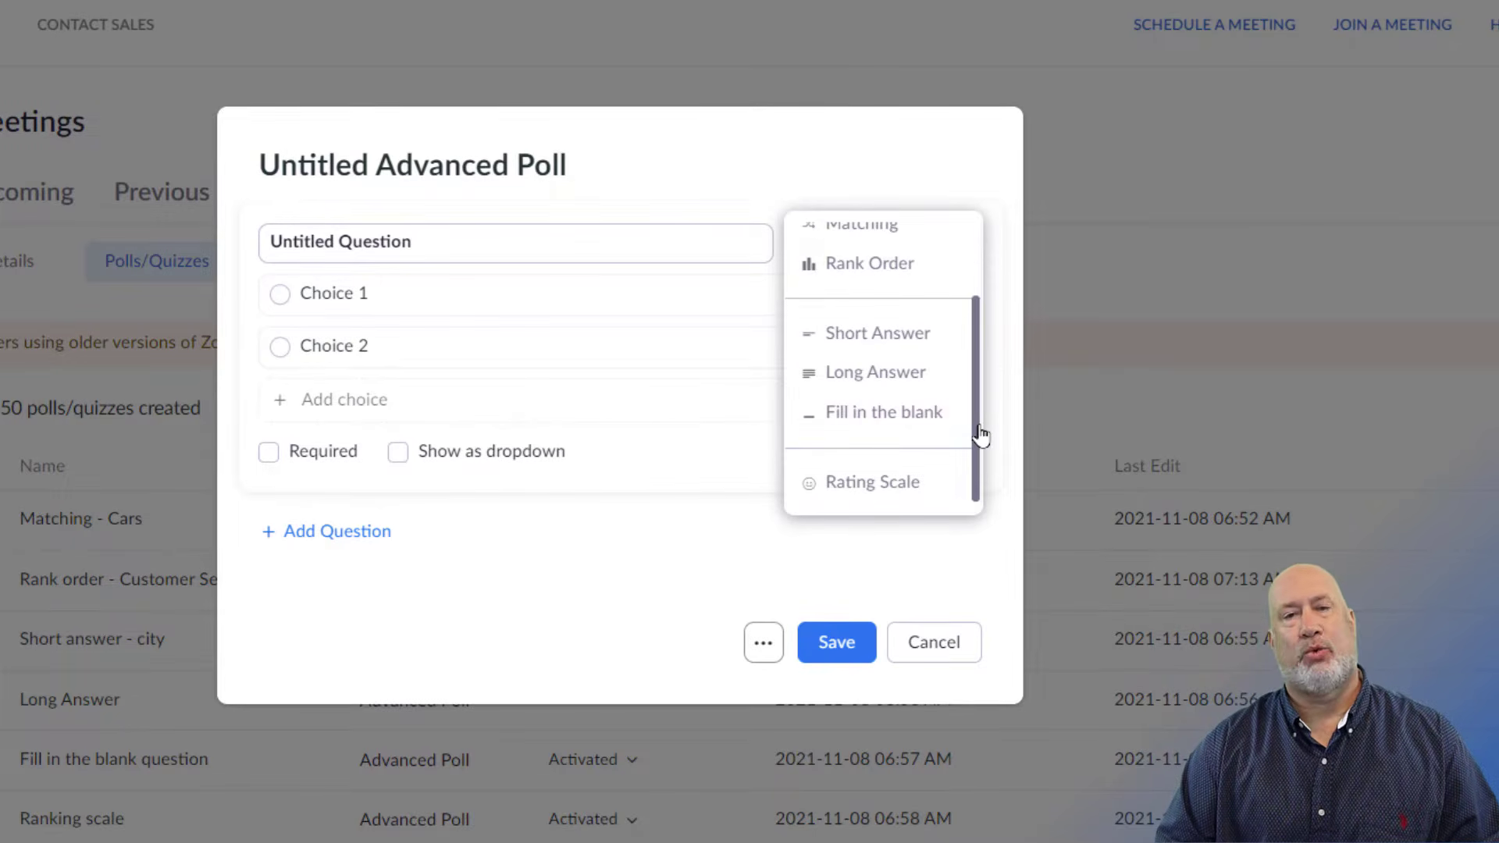
scroll(981, 398, up, 1)
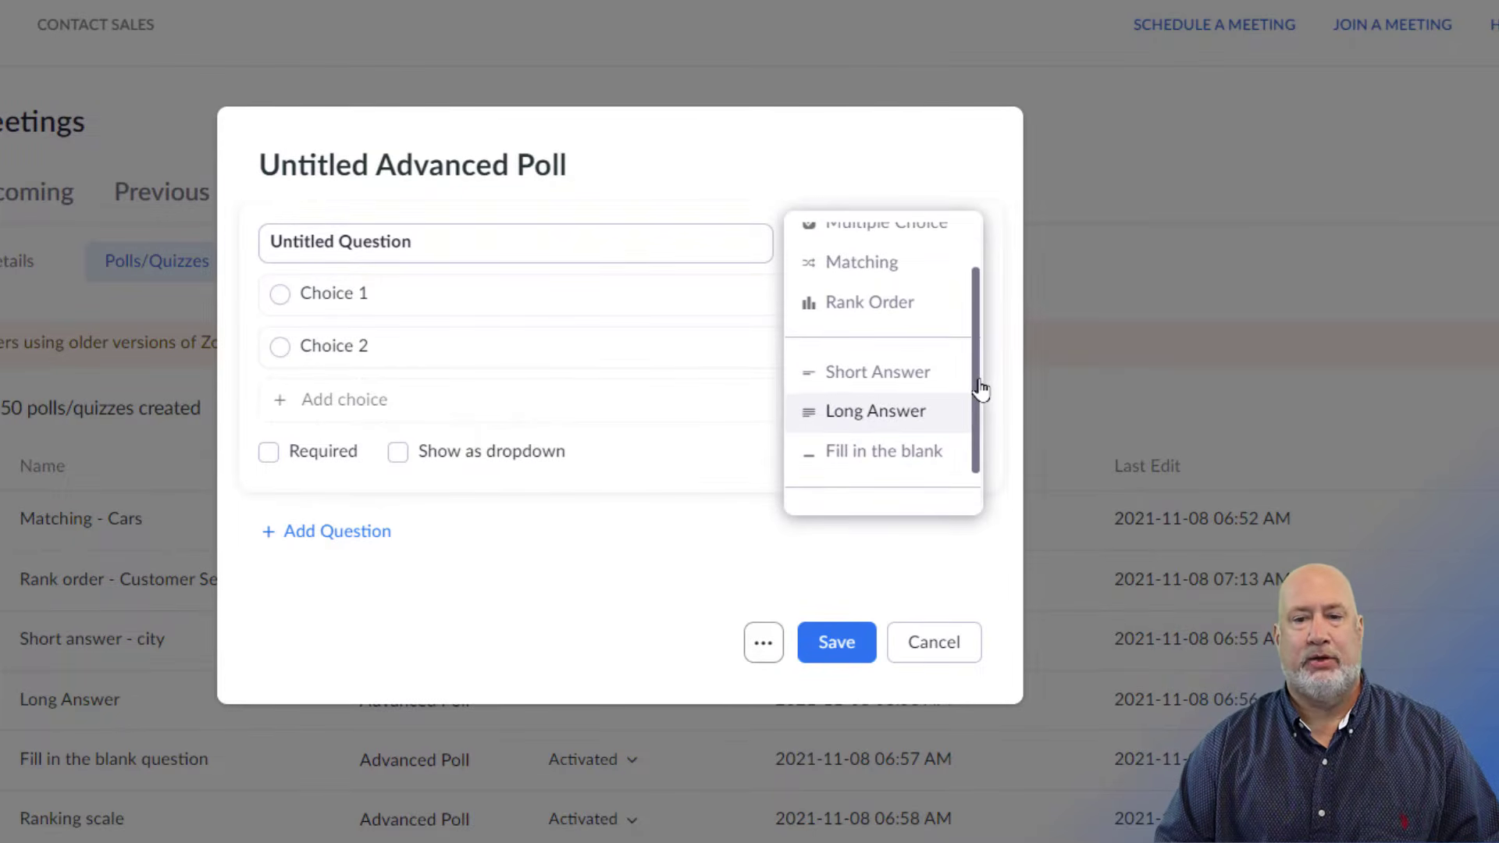
drag(981, 389, 984, 406)
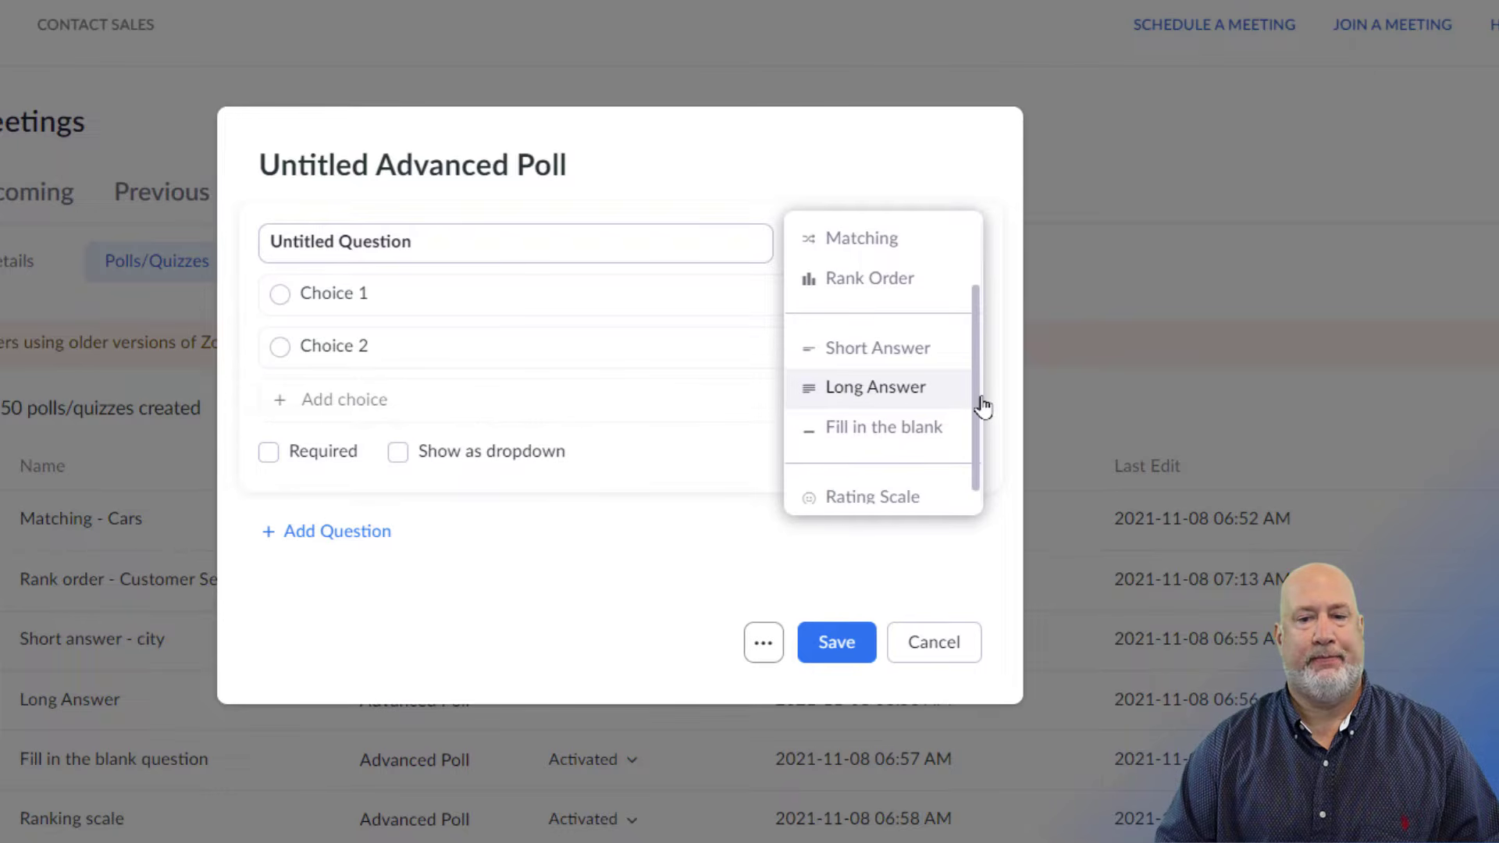
click(983, 406)
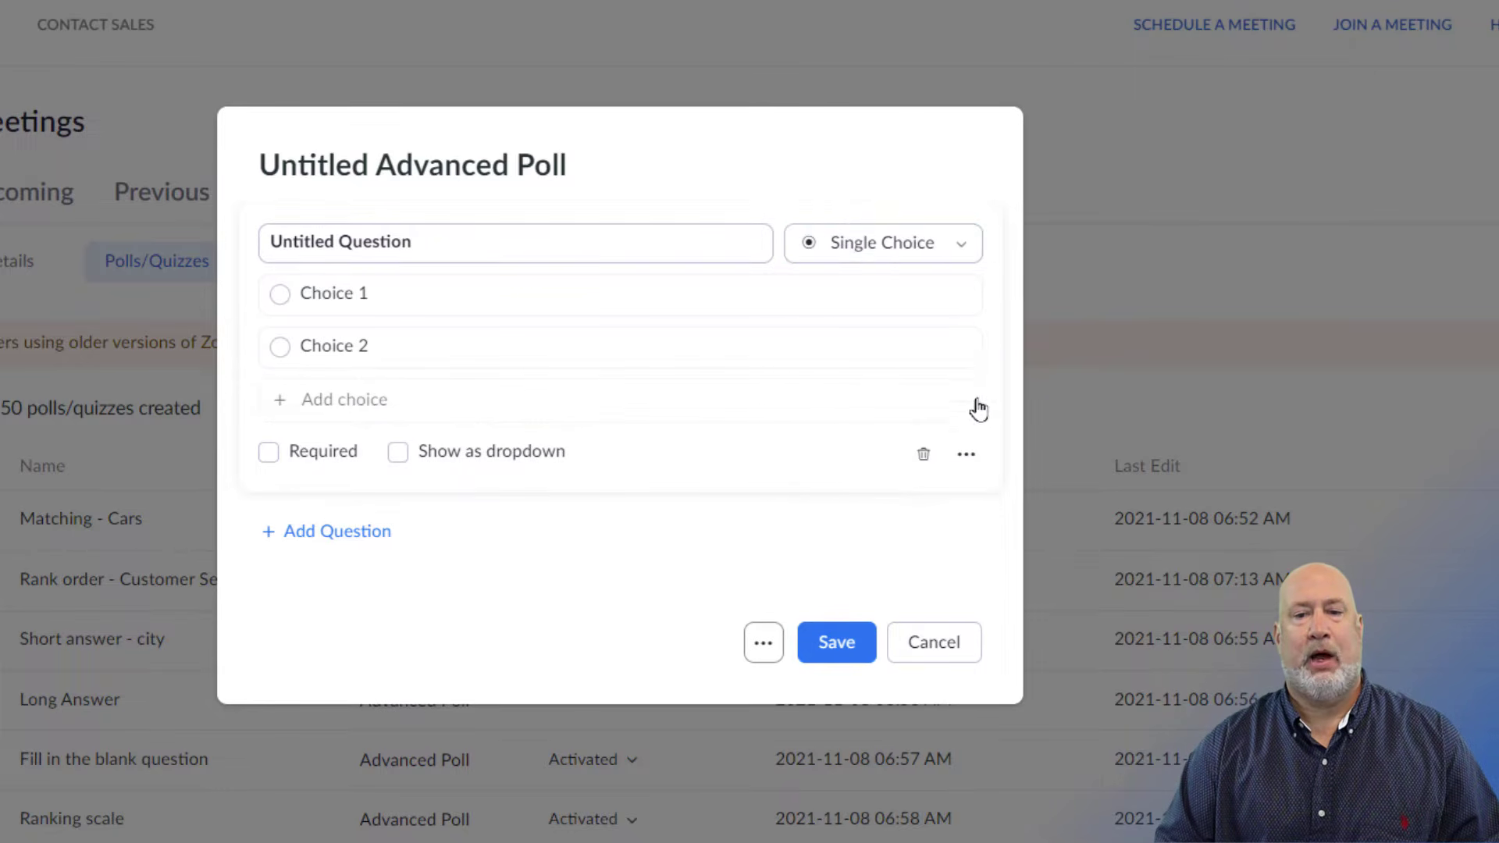
Try the Matching question type in the untitled advanced poll, and discard the poll without saving a draft.
click(967, 251)
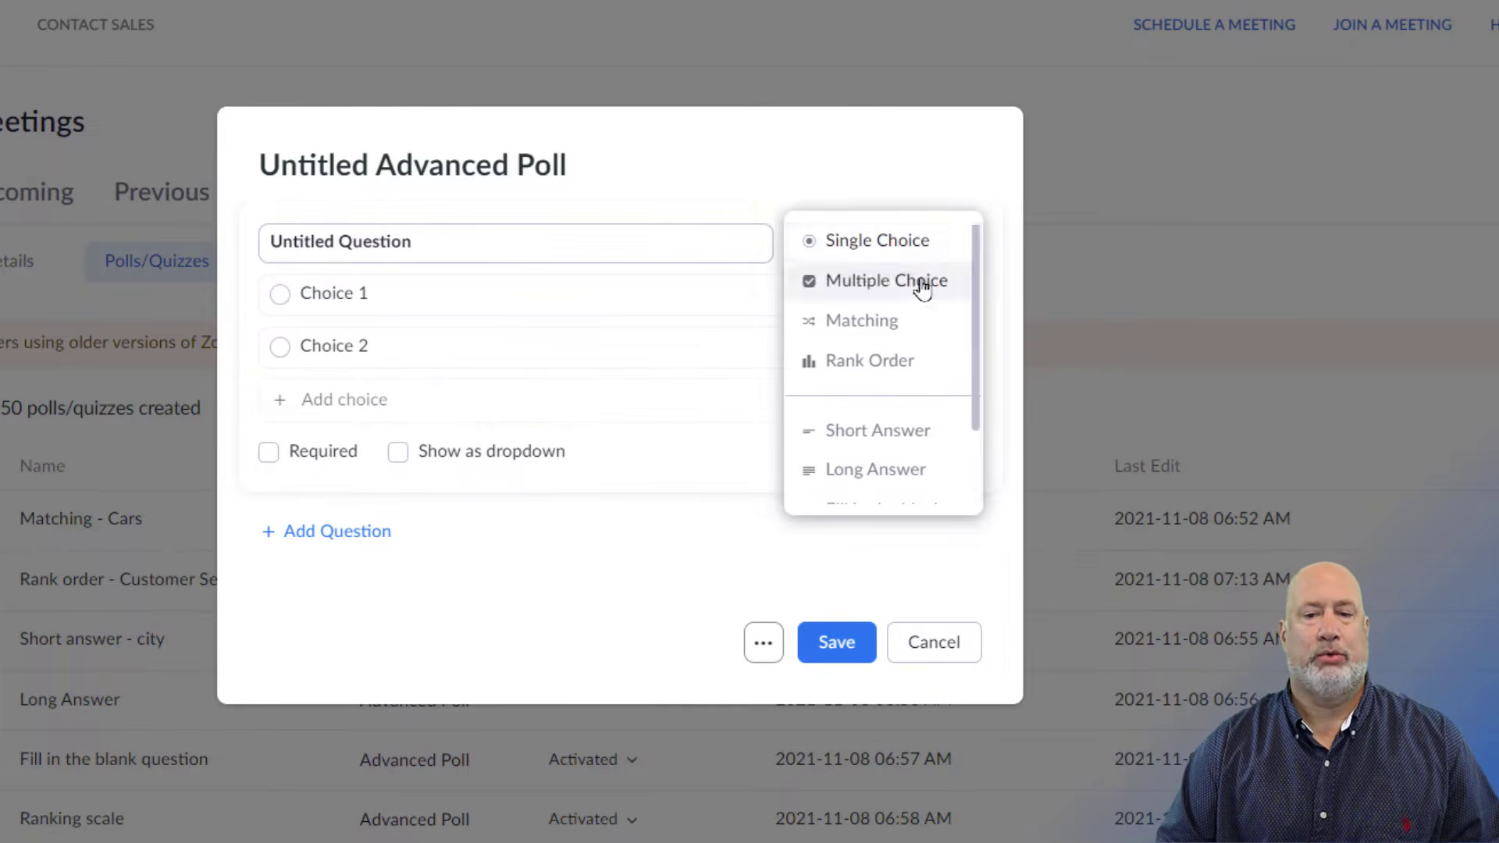
click(862, 321)
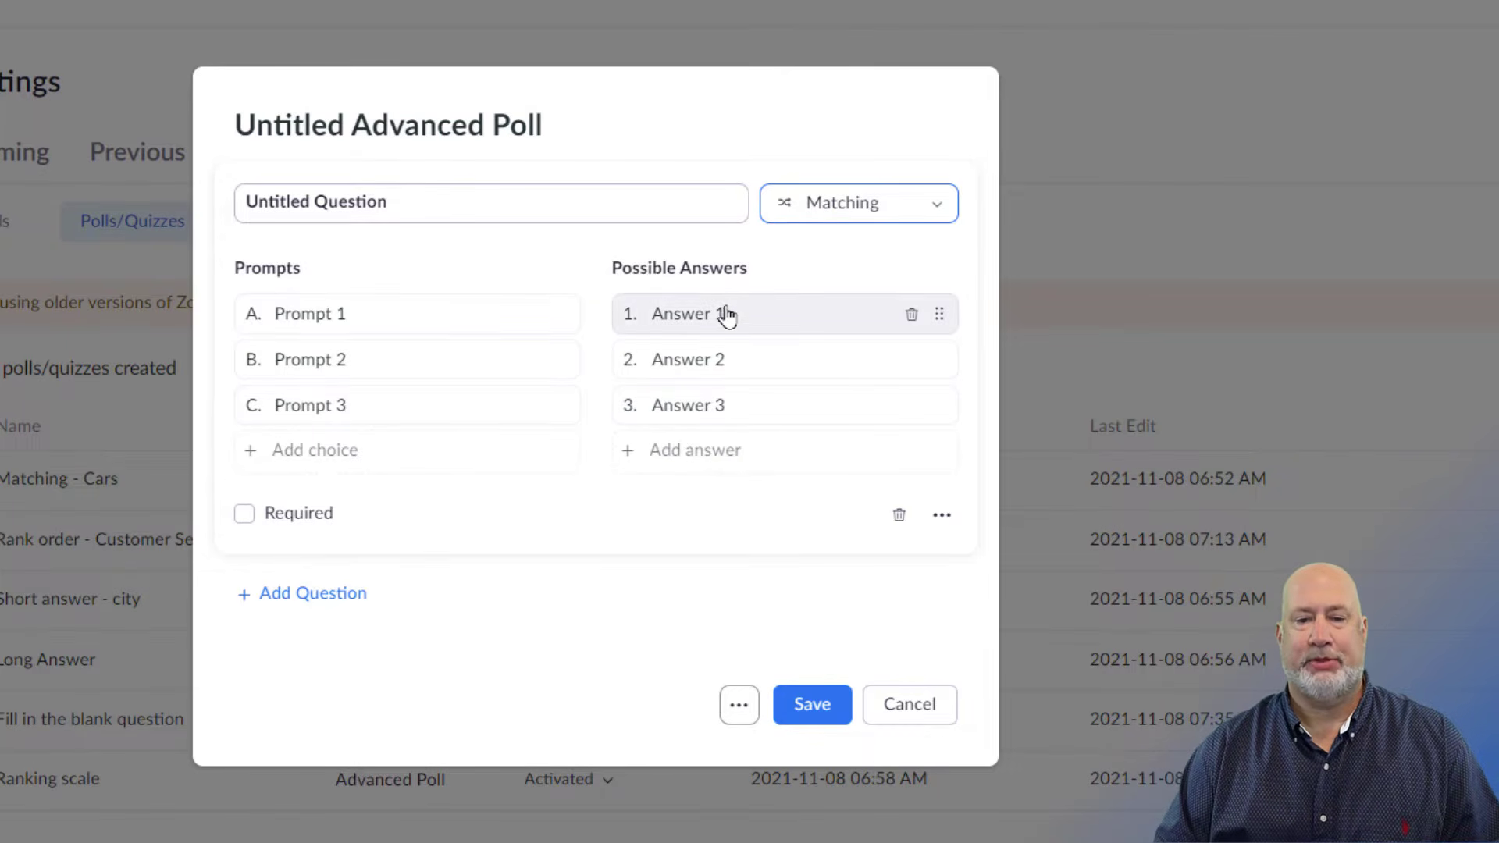
click(413, 213)
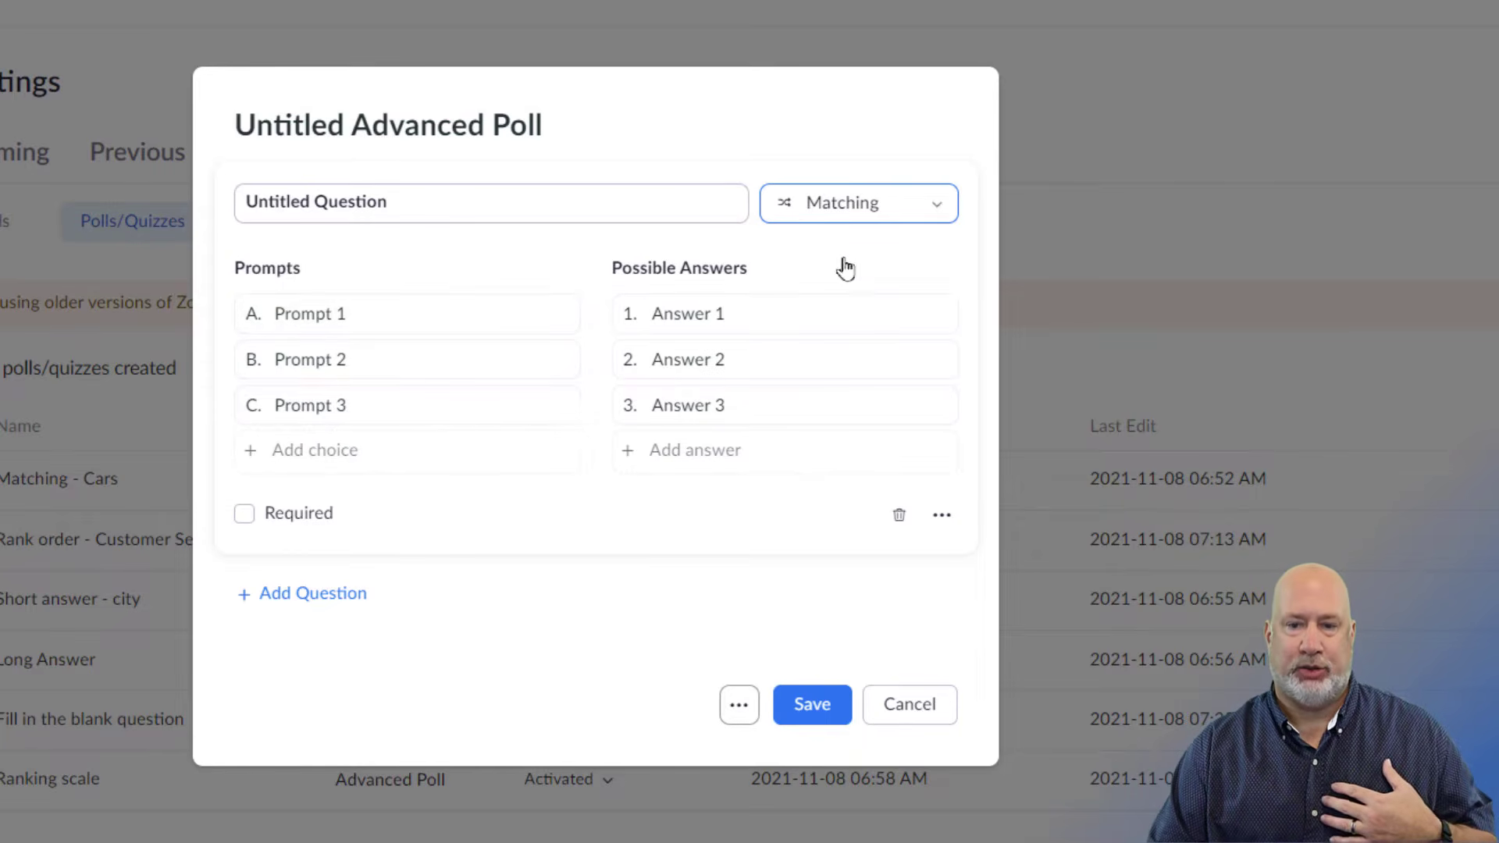
click(911, 718)
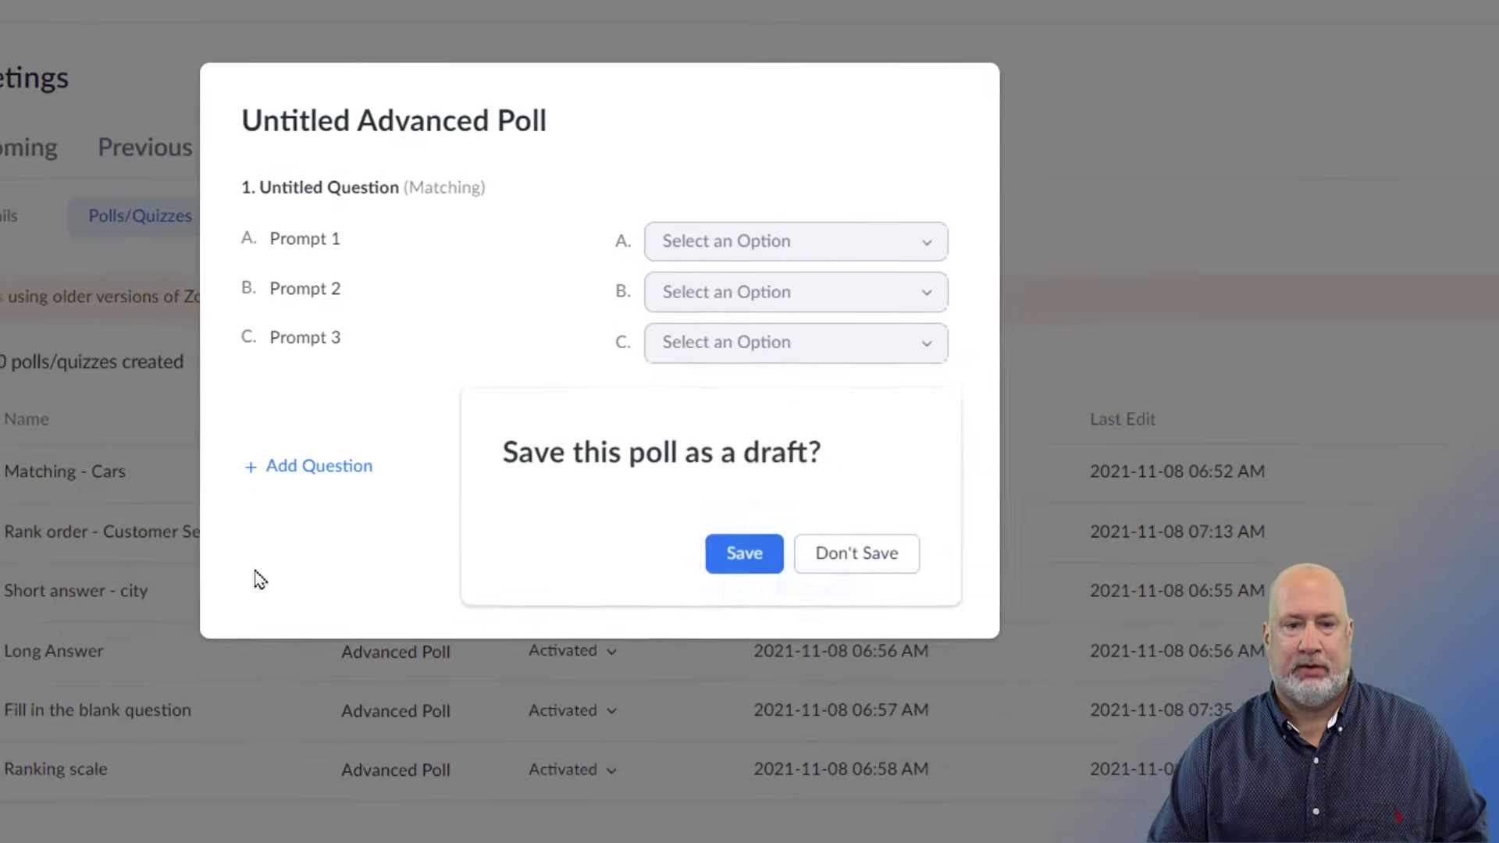
click(863, 552)
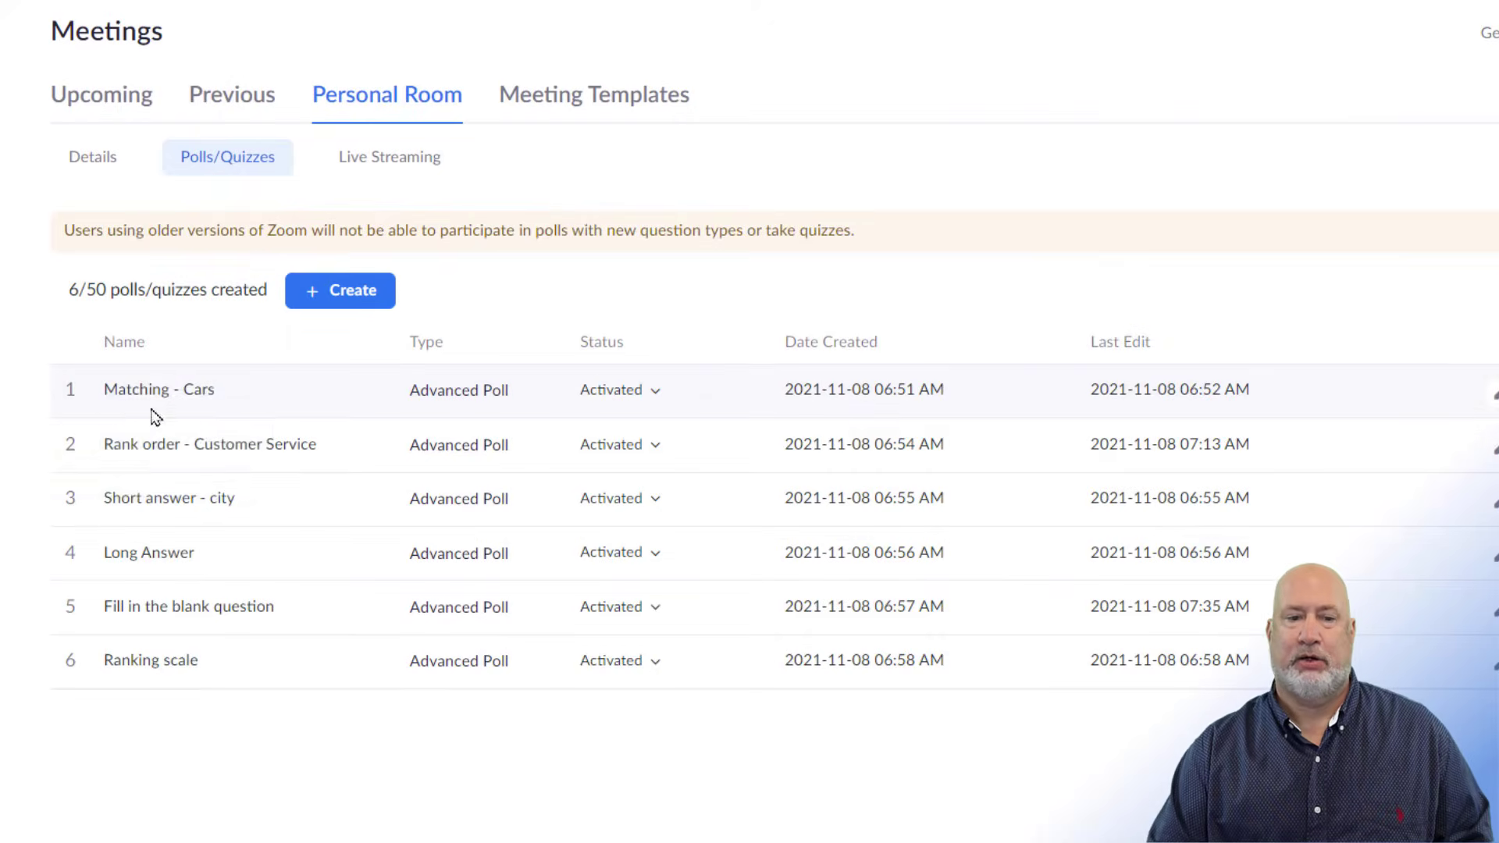
Open the Matching - Cars poll and examine its image, prompts, possible answers and additional question options.
mouse_move(178, 395)
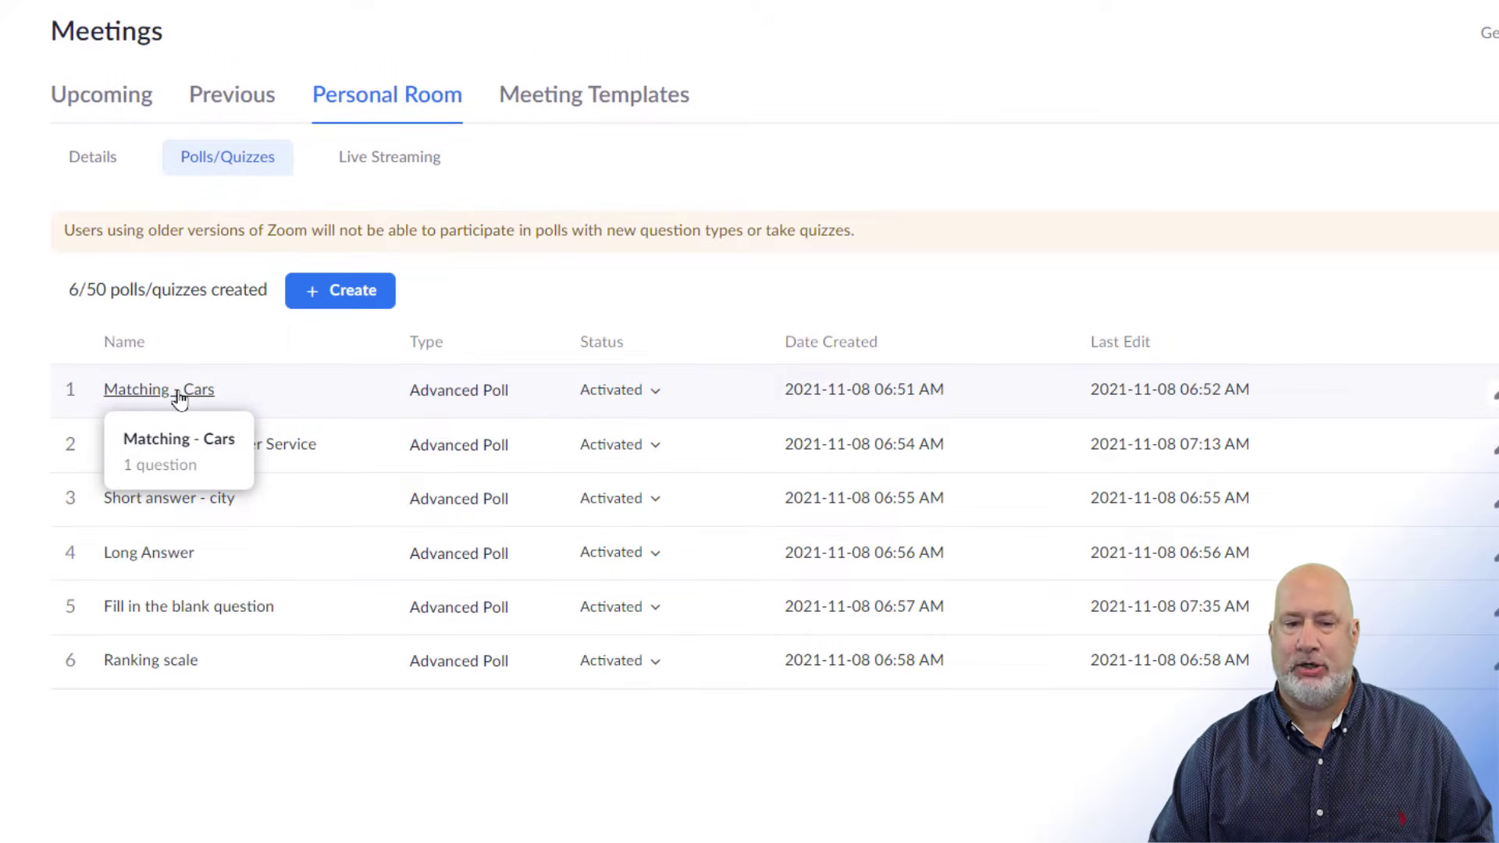
click(178, 395)
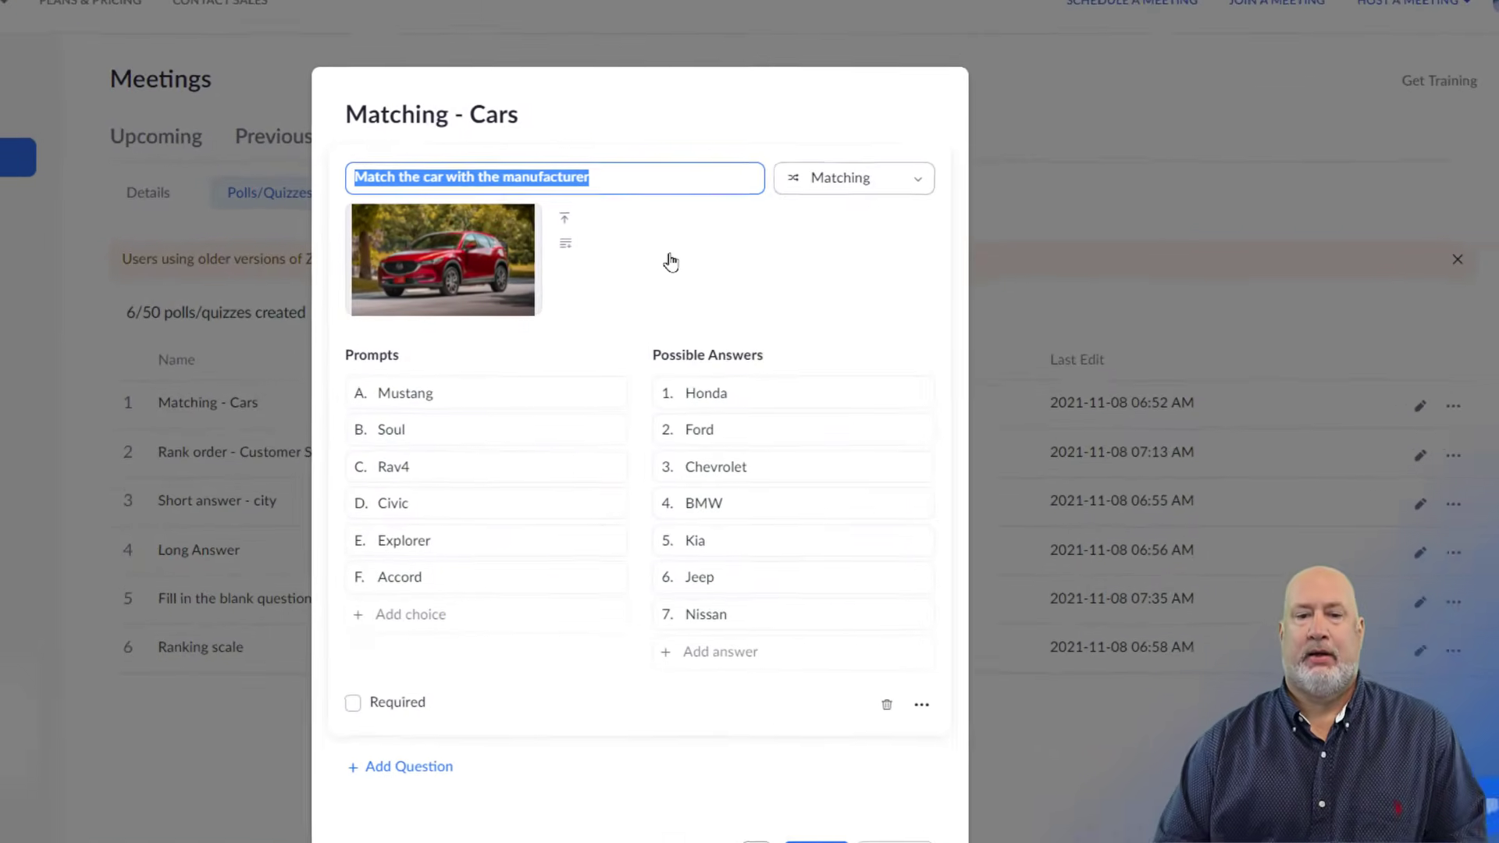
scroll(740, 271, down, 1)
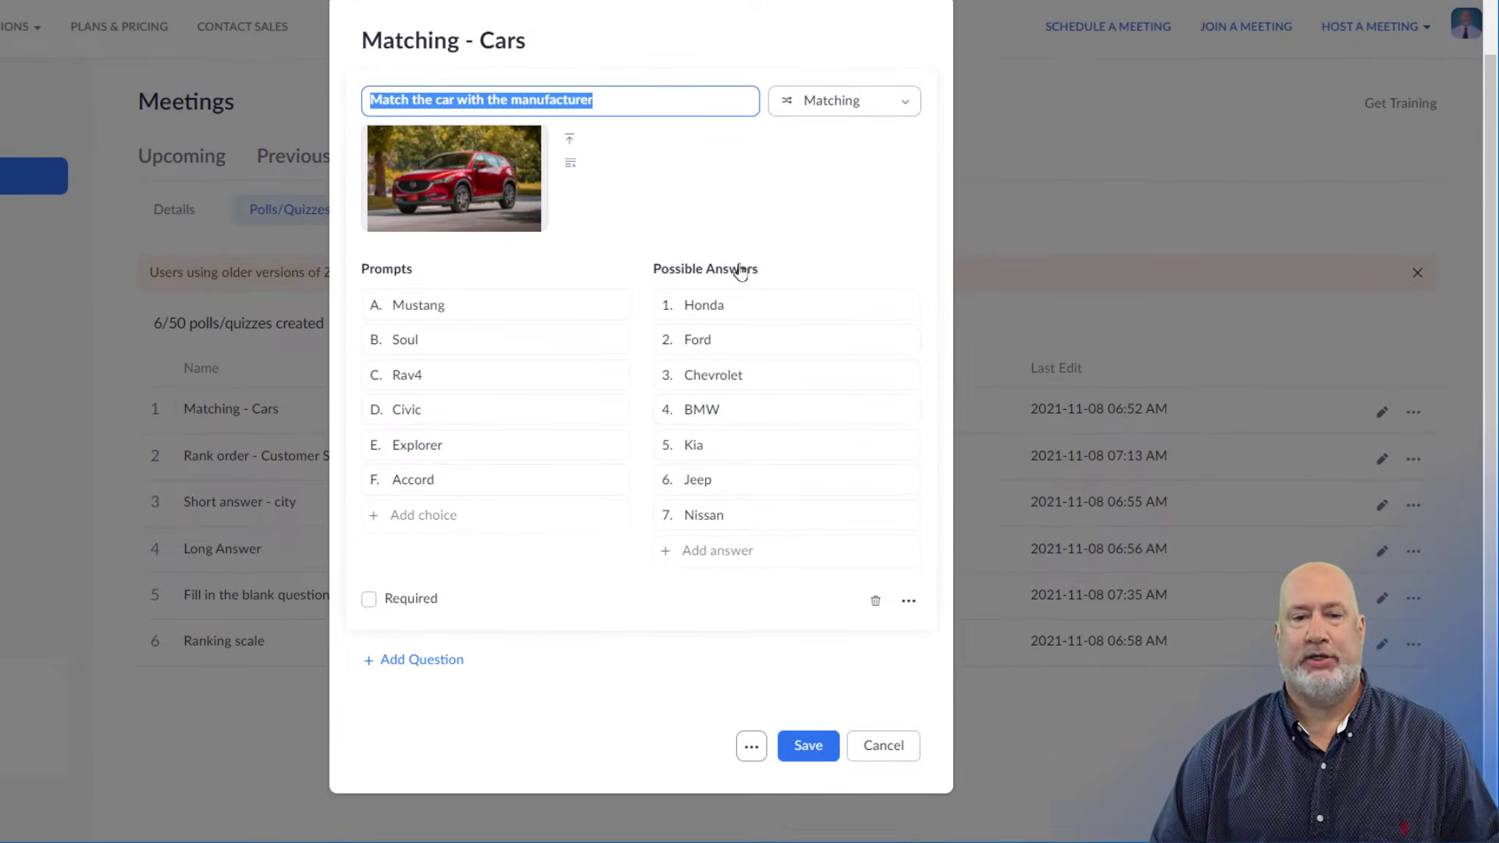
click(910, 602)
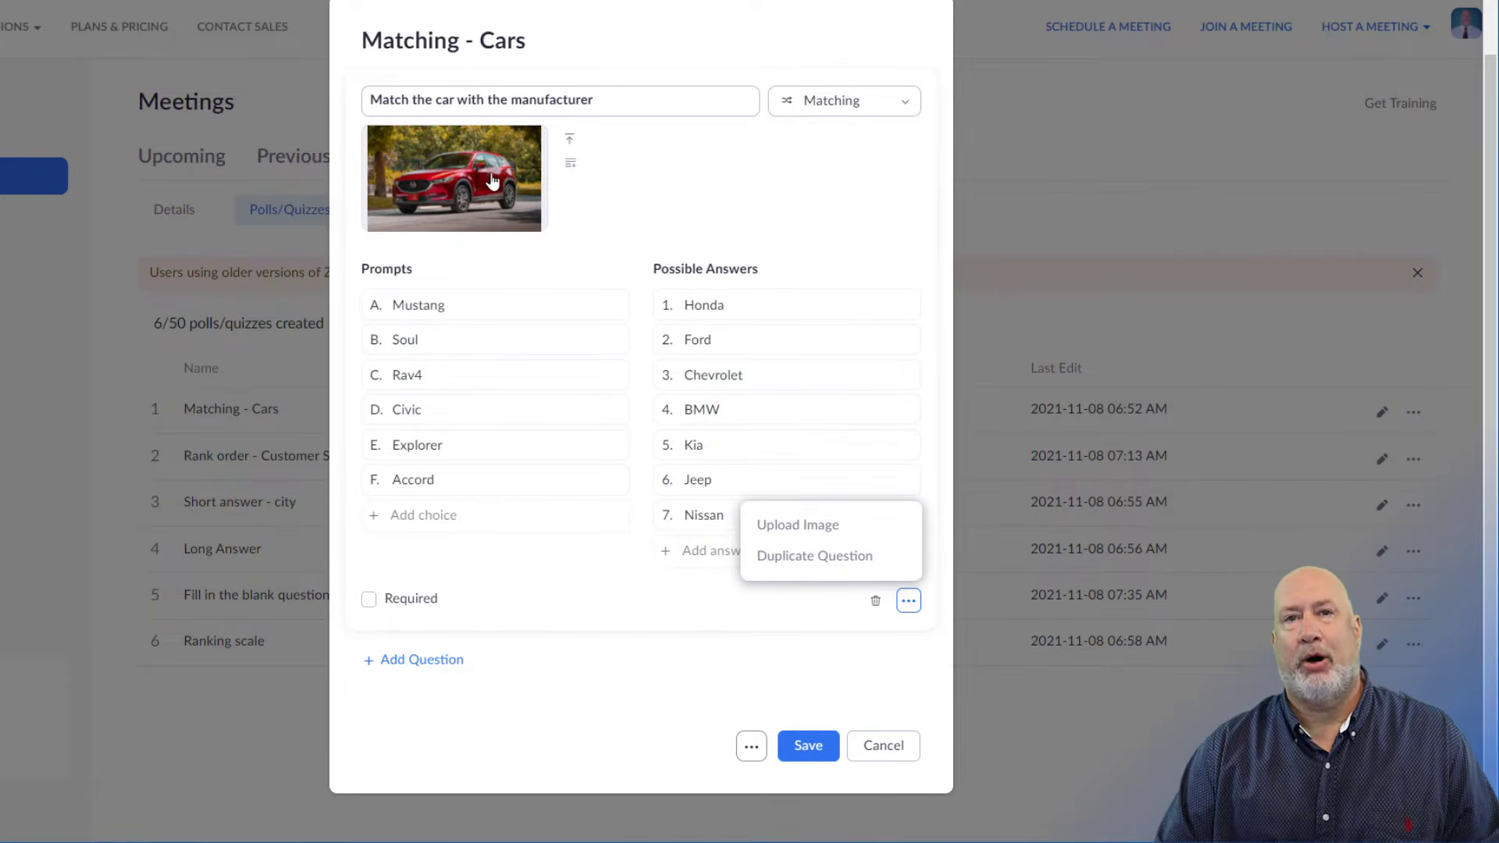
click(811, 190)
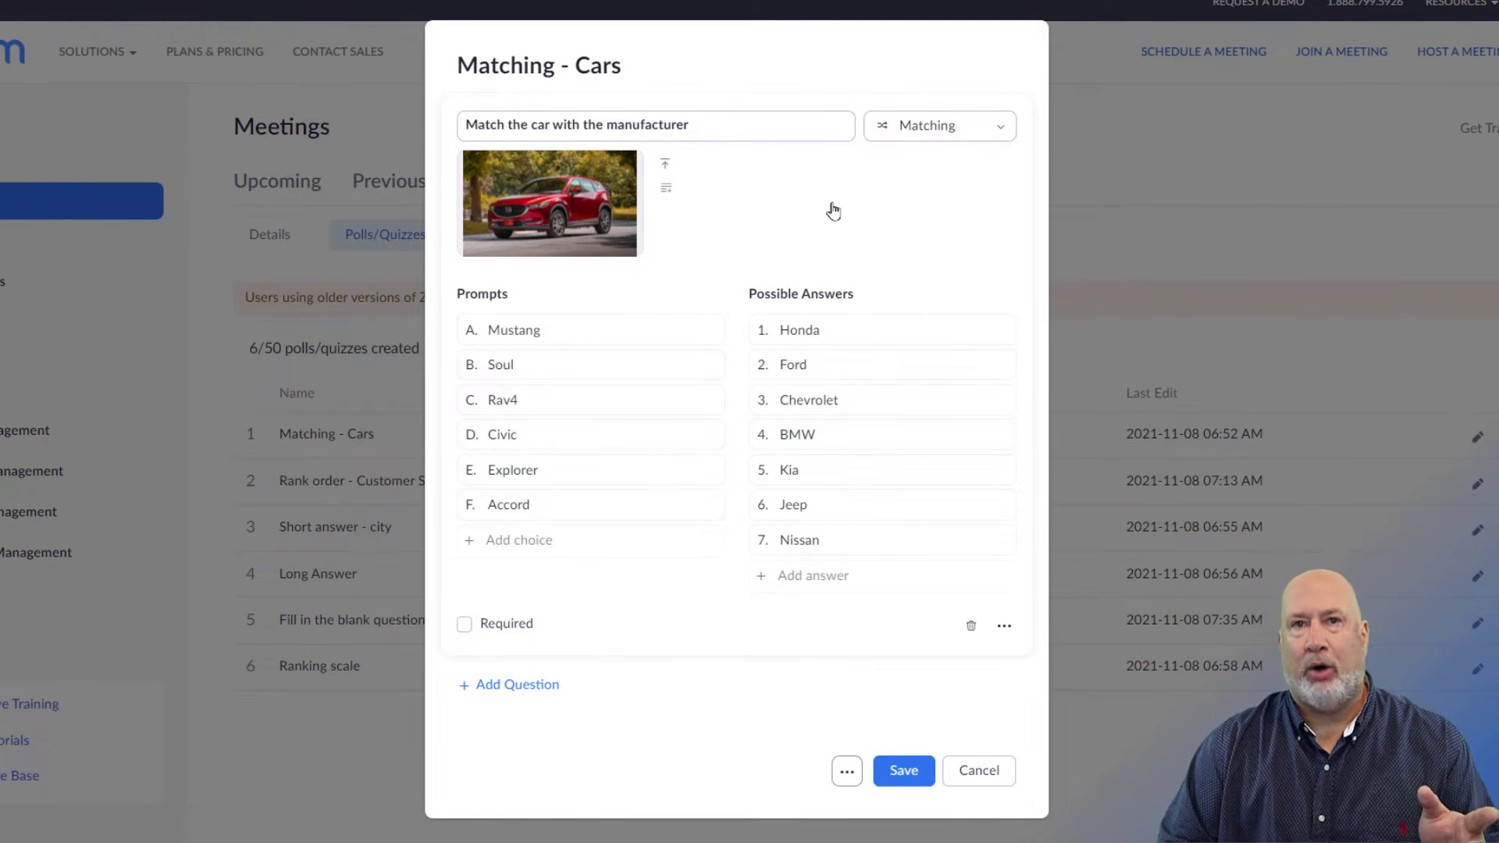
click(1004, 627)
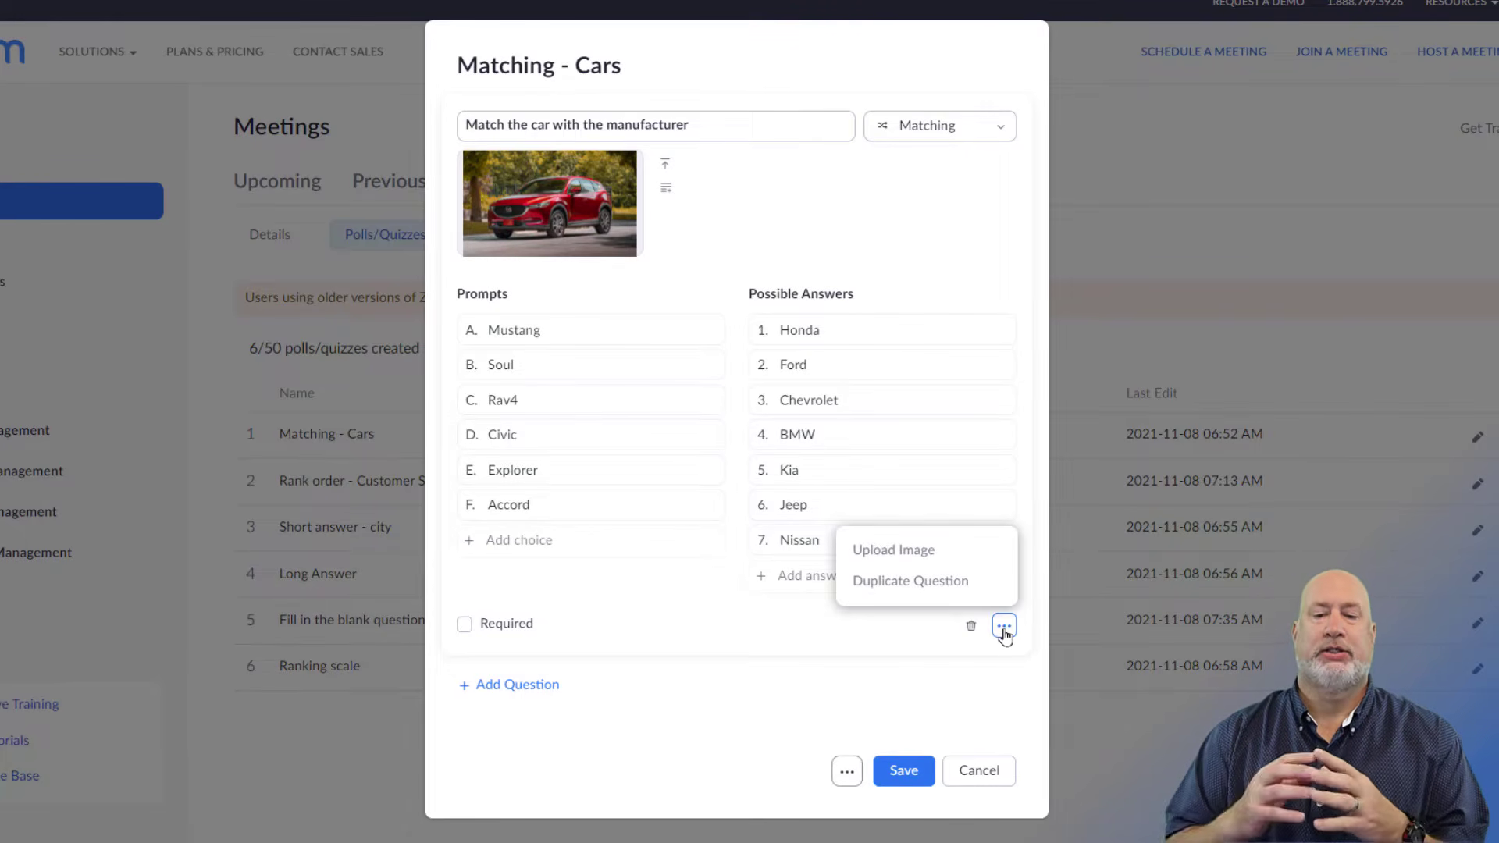
Examine the poll-wide options of the Matching - Cars poll and close it without saving.
click(841, 783)
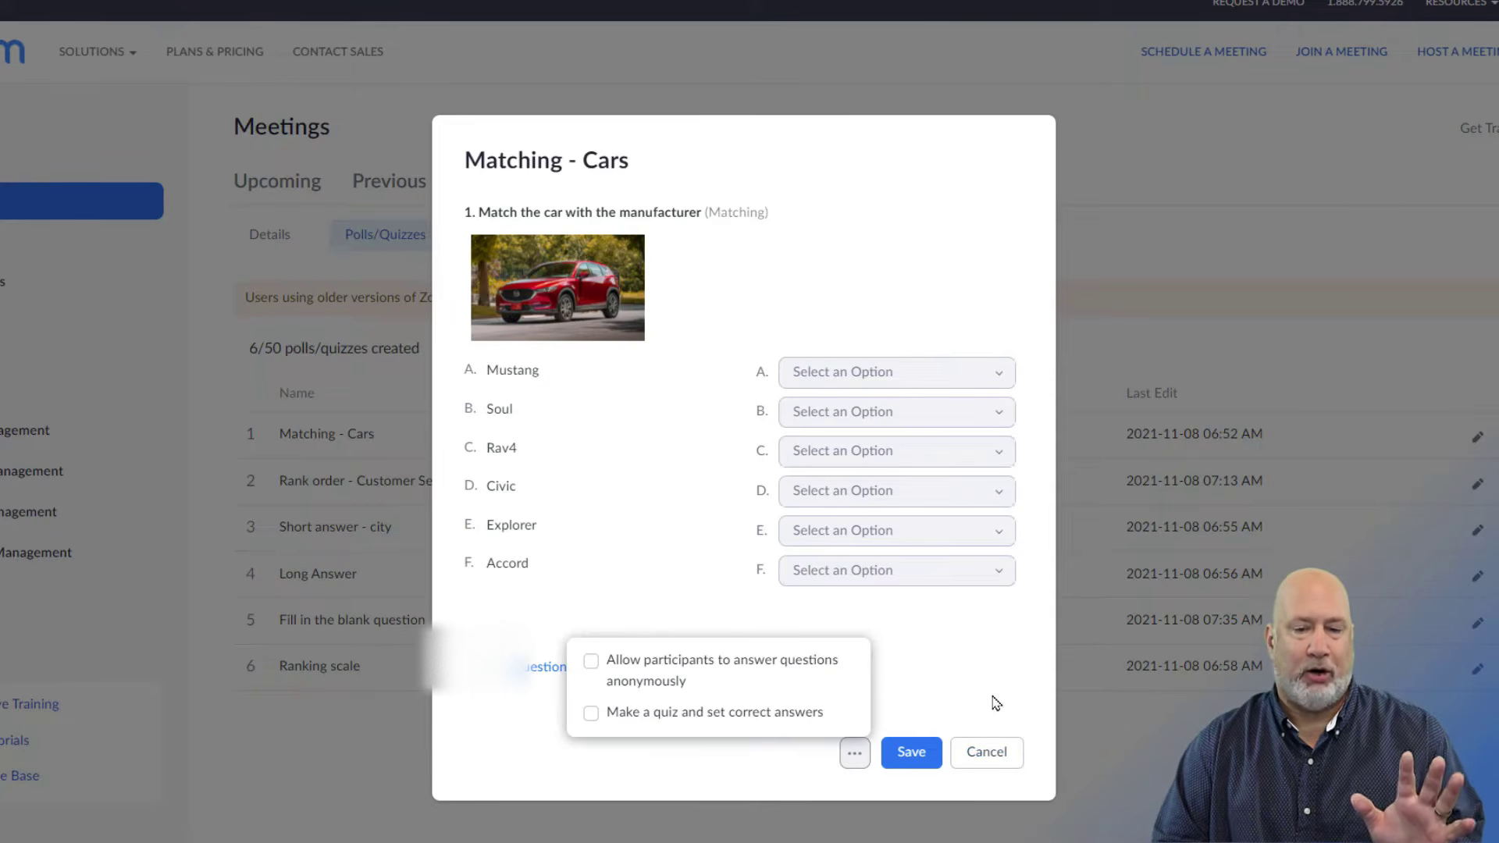
click(988, 754)
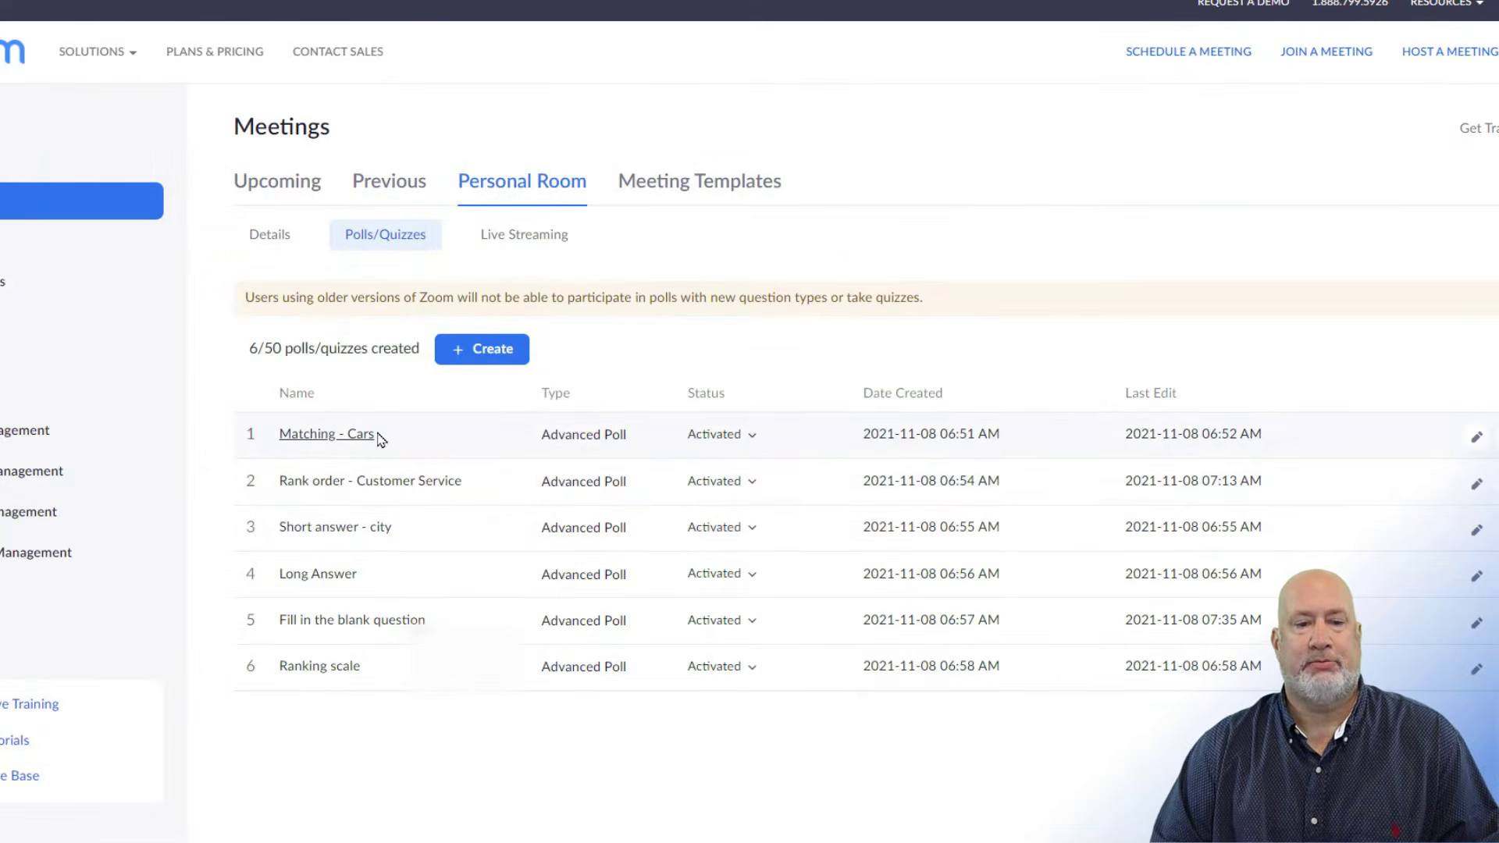
Open the Rank order - Customer Service poll for a brief look at its rows and columns, and cancel it.
mouse_move(384, 493)
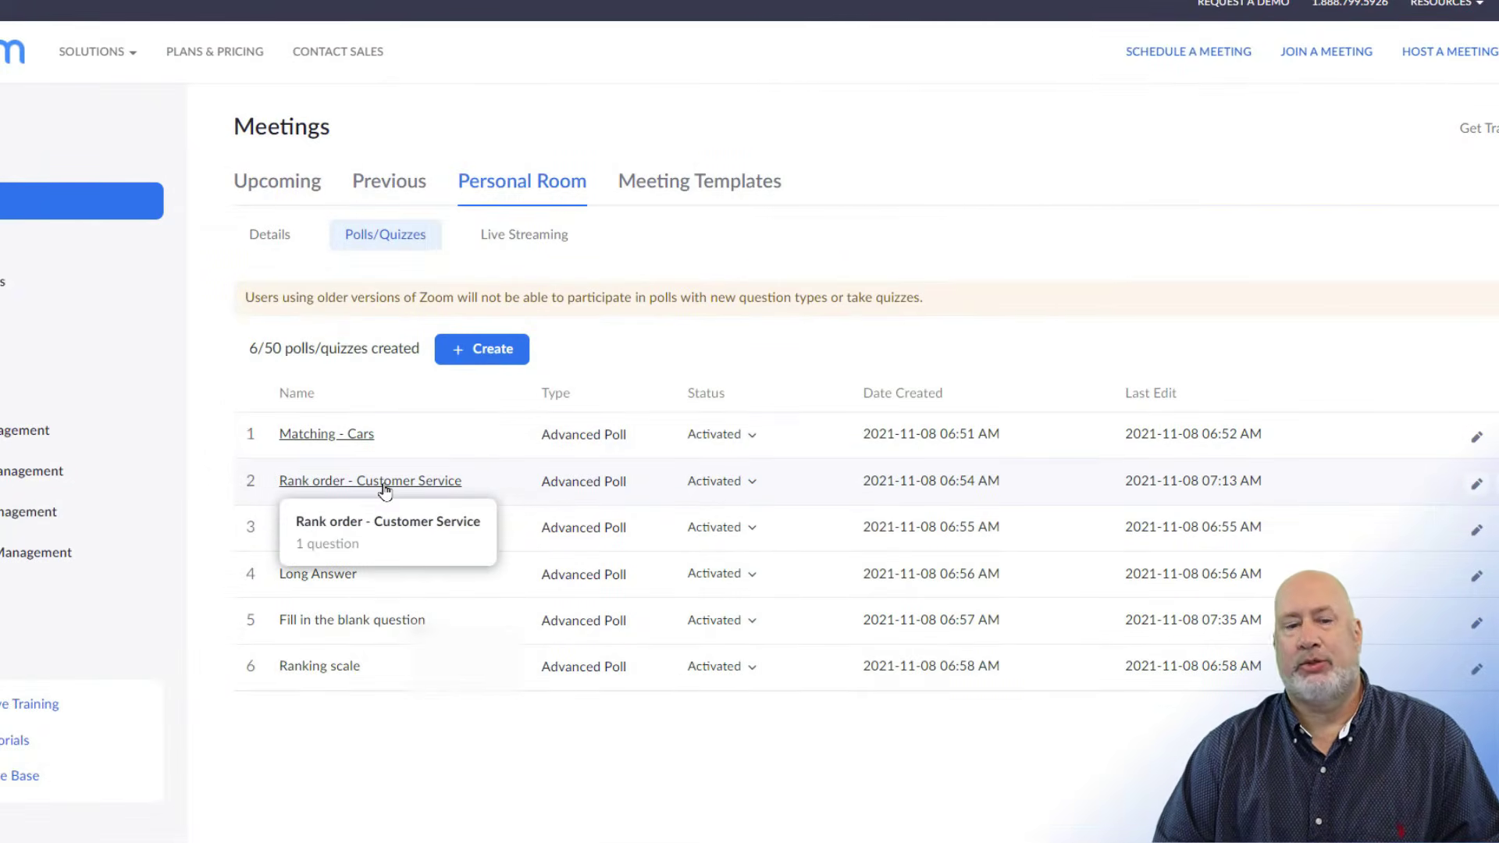
click(382, 489)
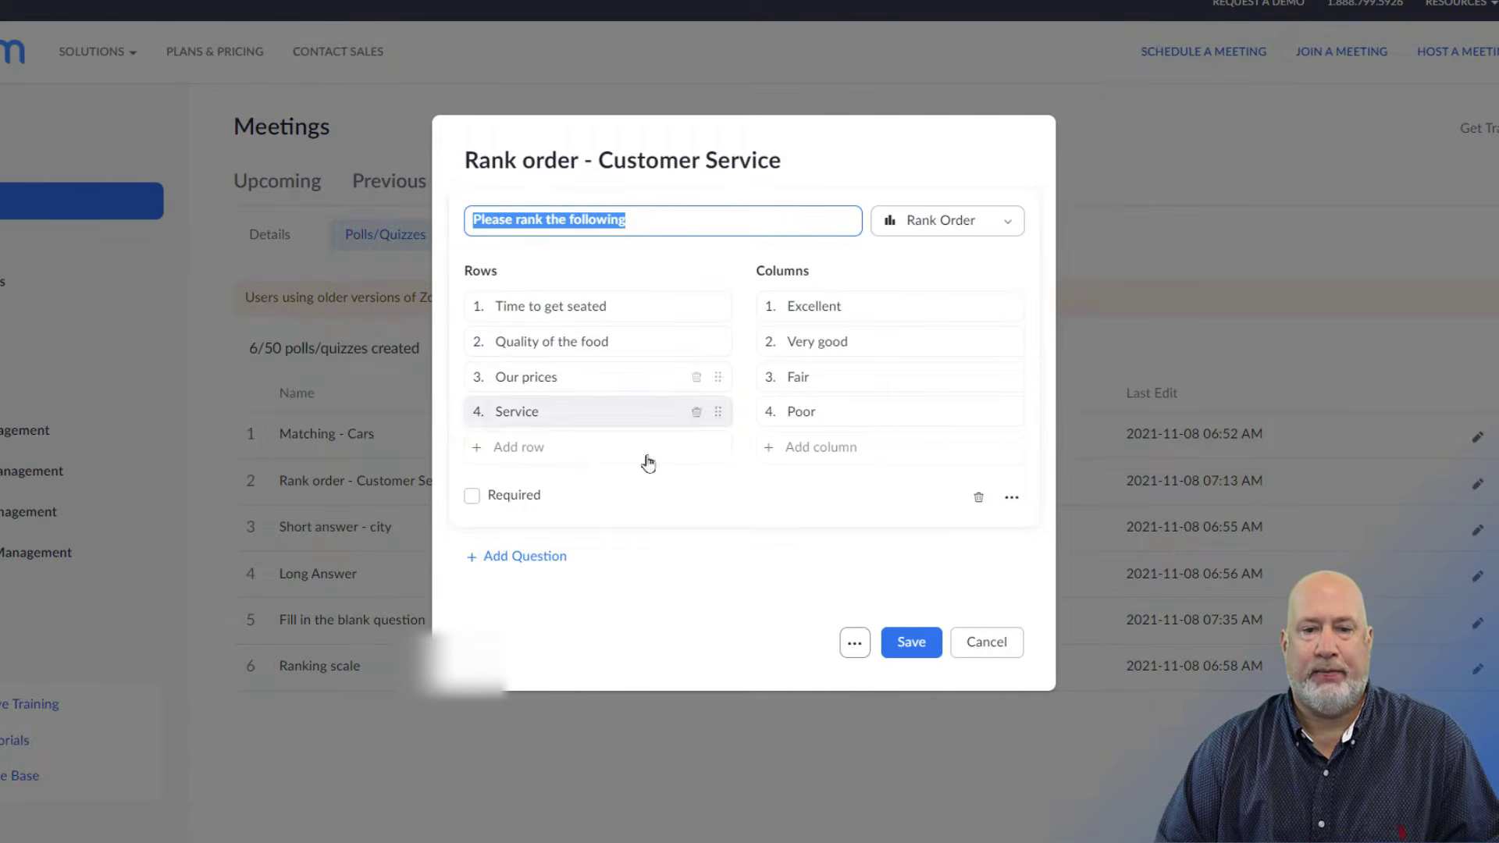
click(987, 643)
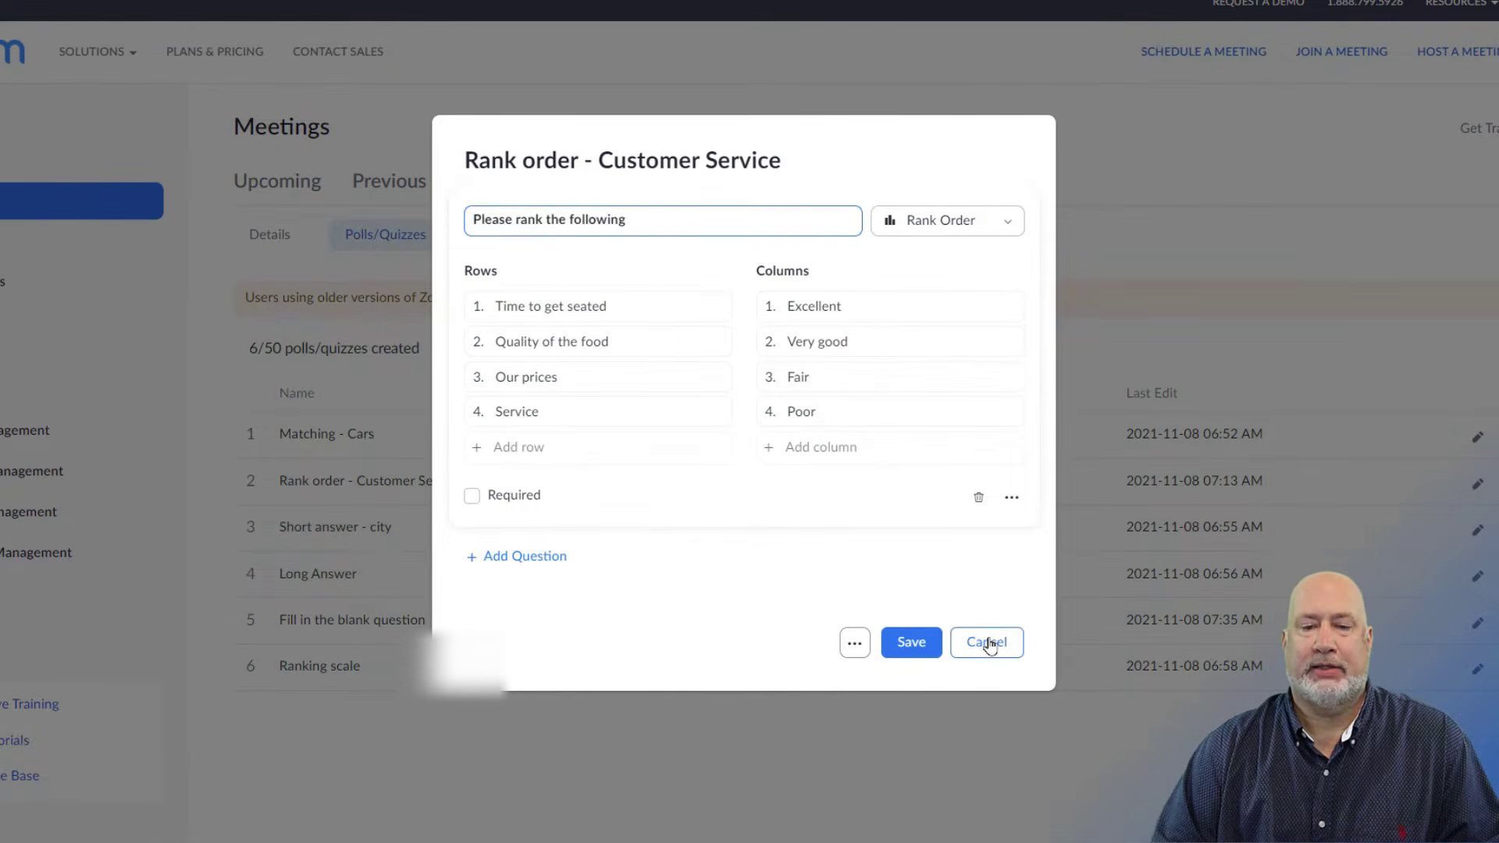
Try the Rank Order question type in a new advanced poll, and discard the poll without saving a draft.
click(481, 353)
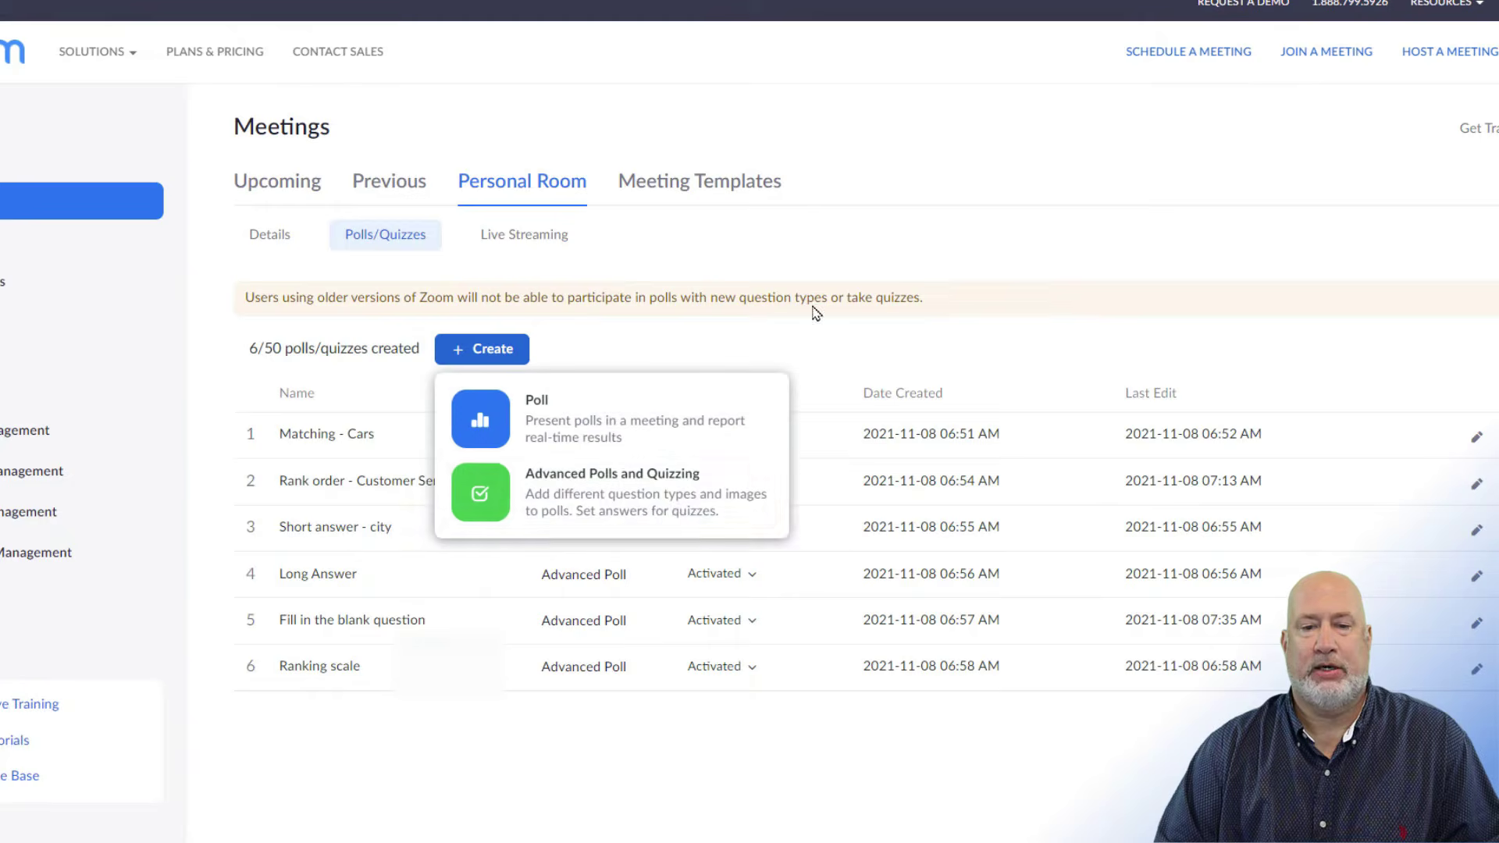
click(672, 526)
click(1013, 221)
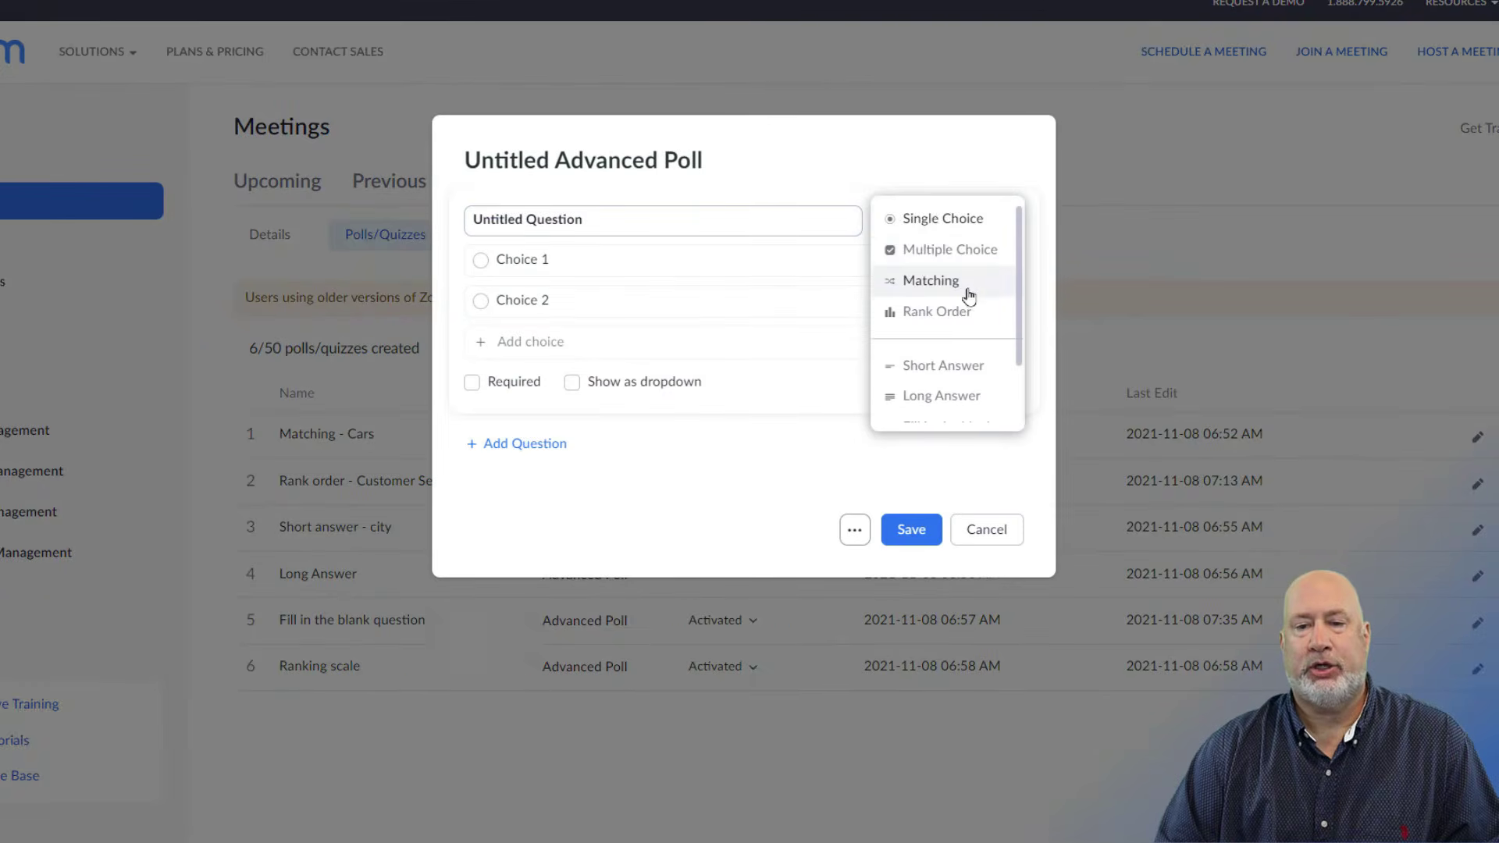
click(953, 318)
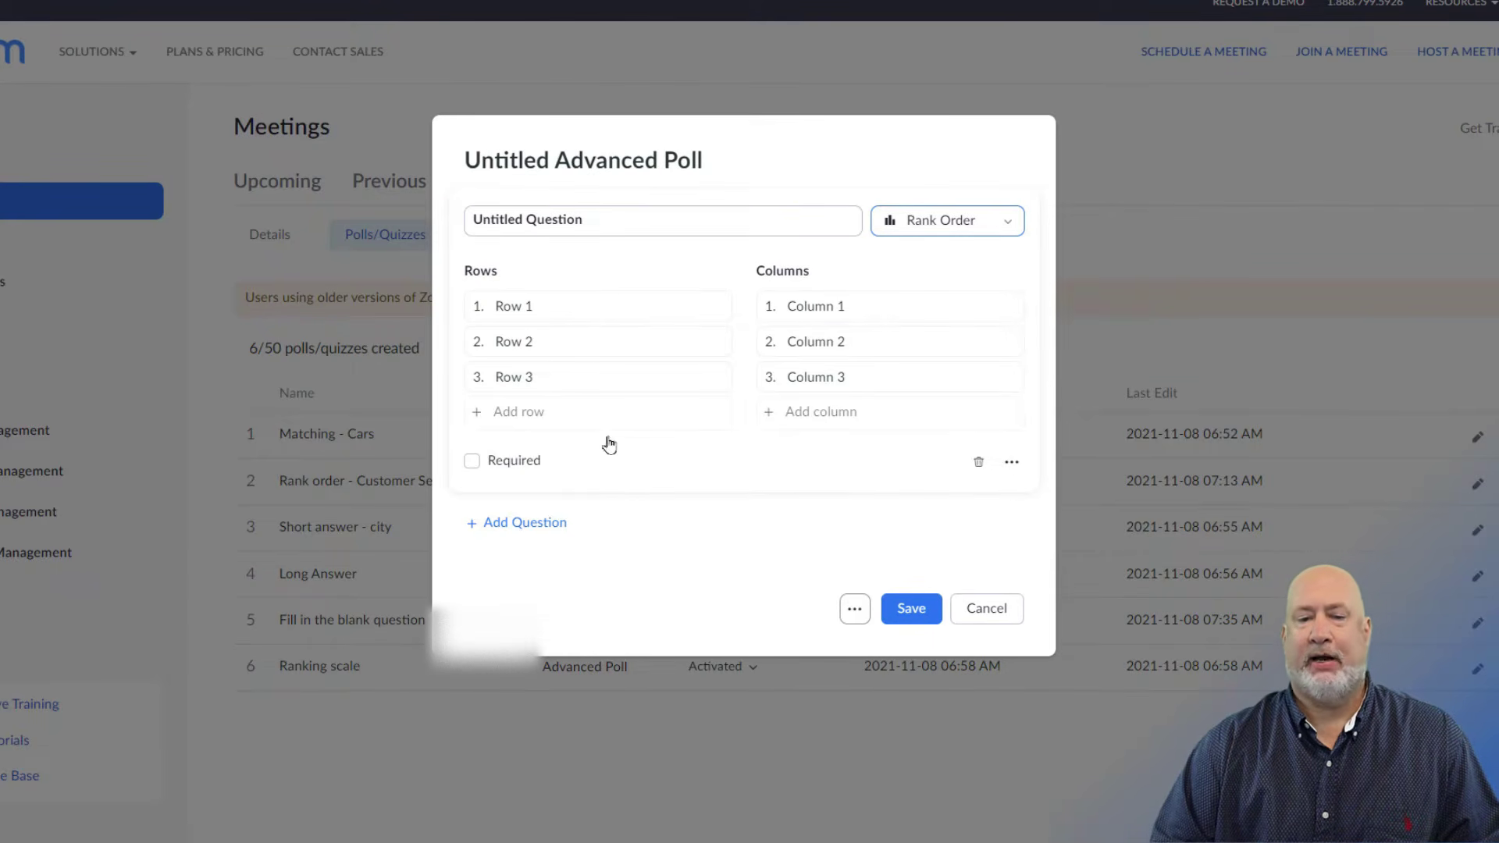
click(1001, 619)
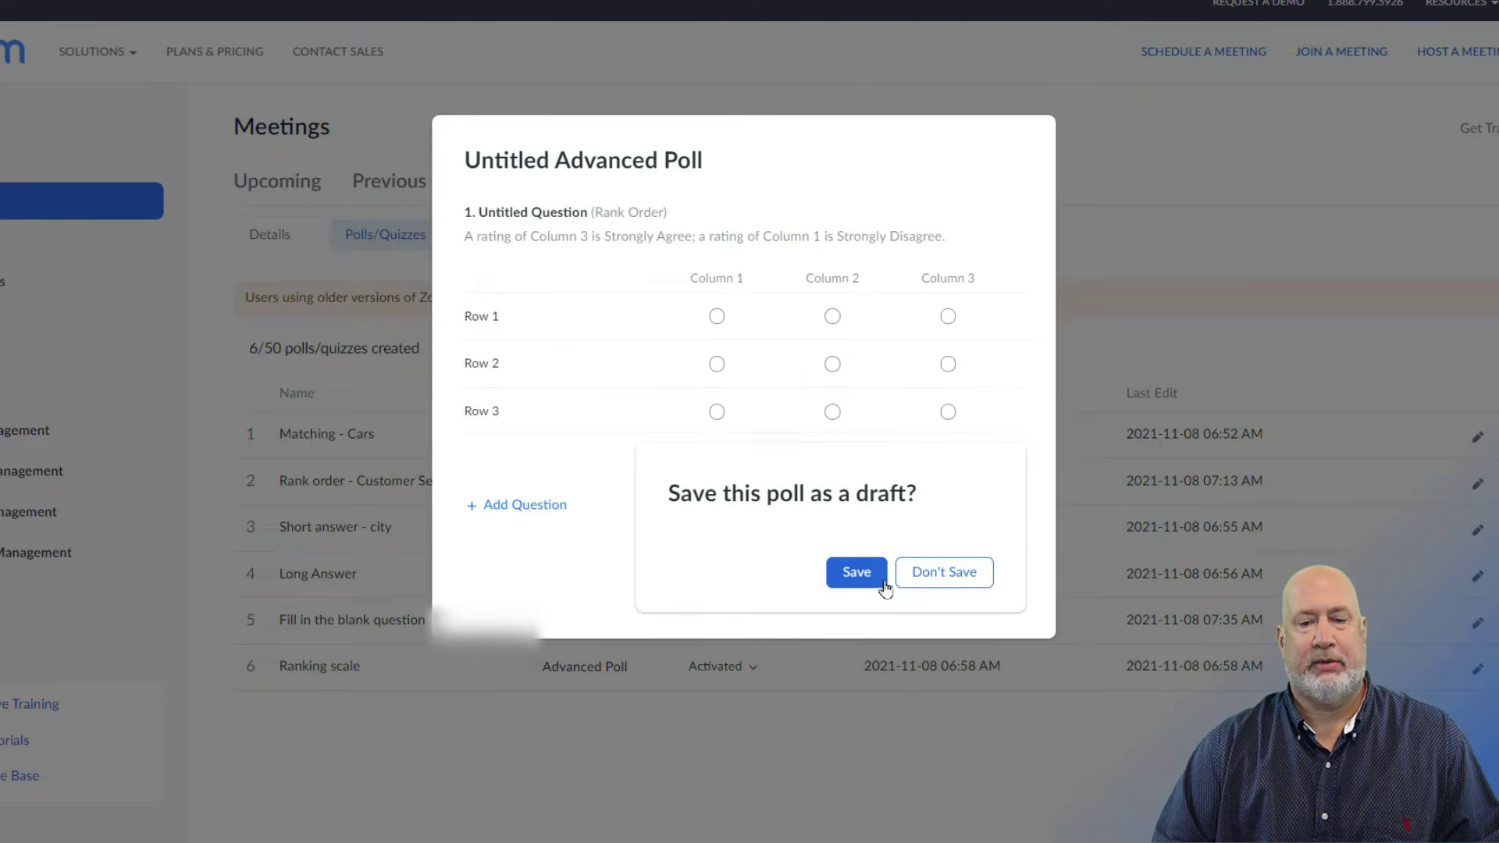
click(934, 572)
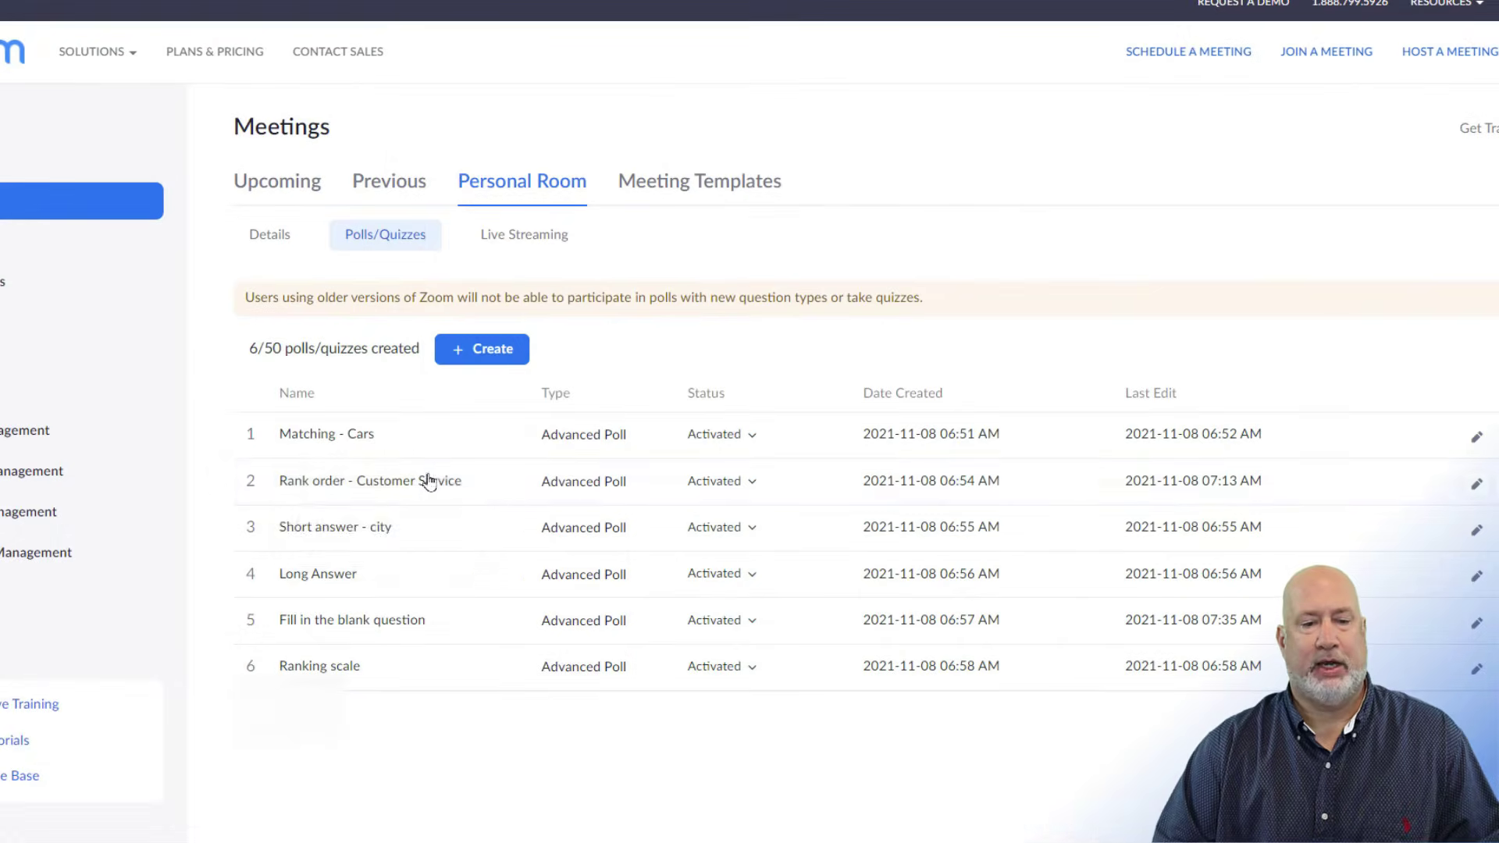
Open the Rank order - Customer Service poll and compare its editable rows and columns with the question preview.
click(389, 485)
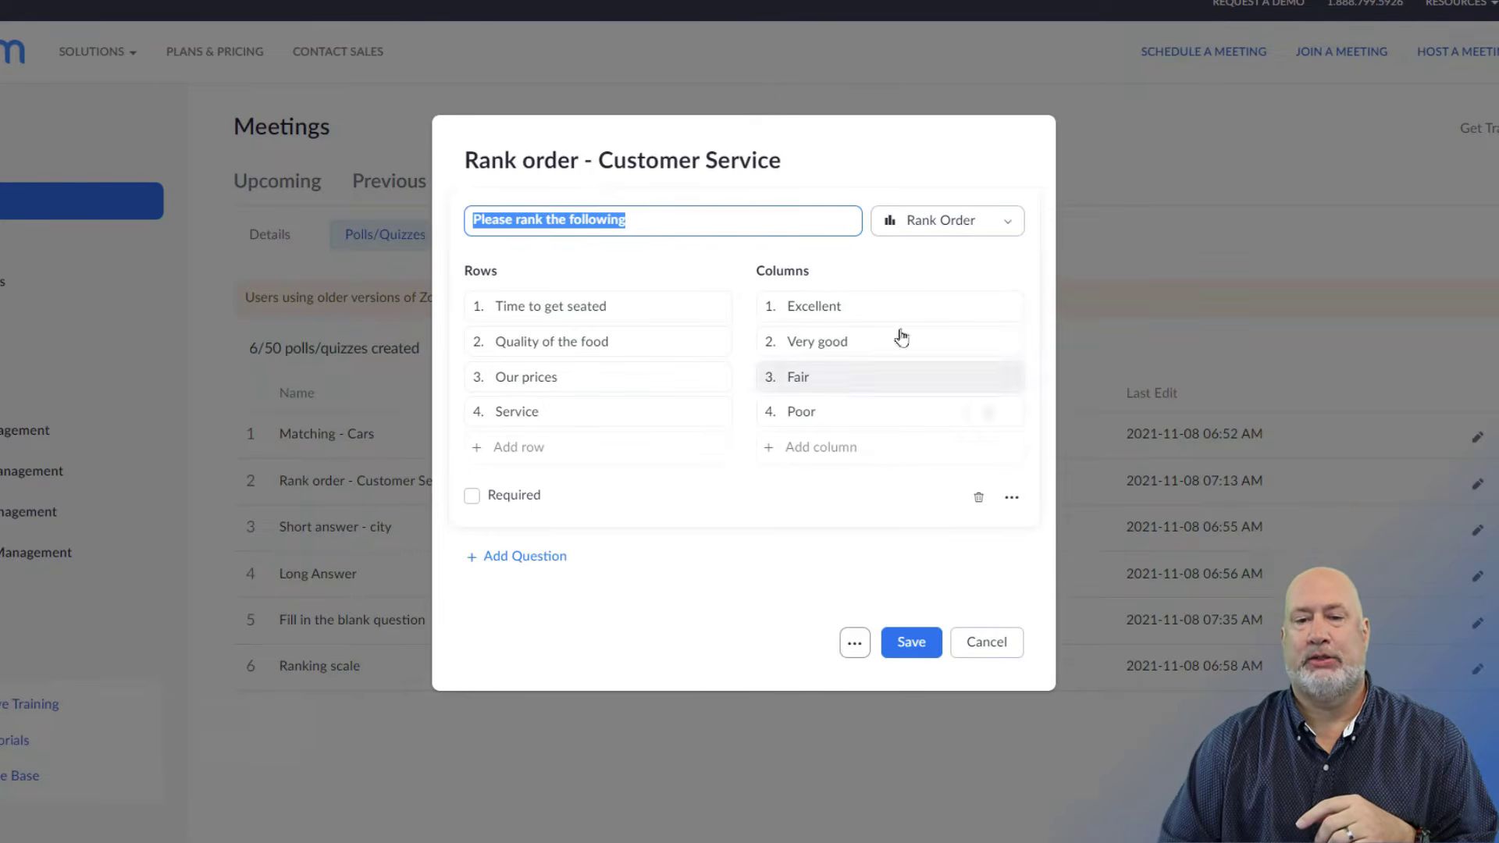
click(845, 171)
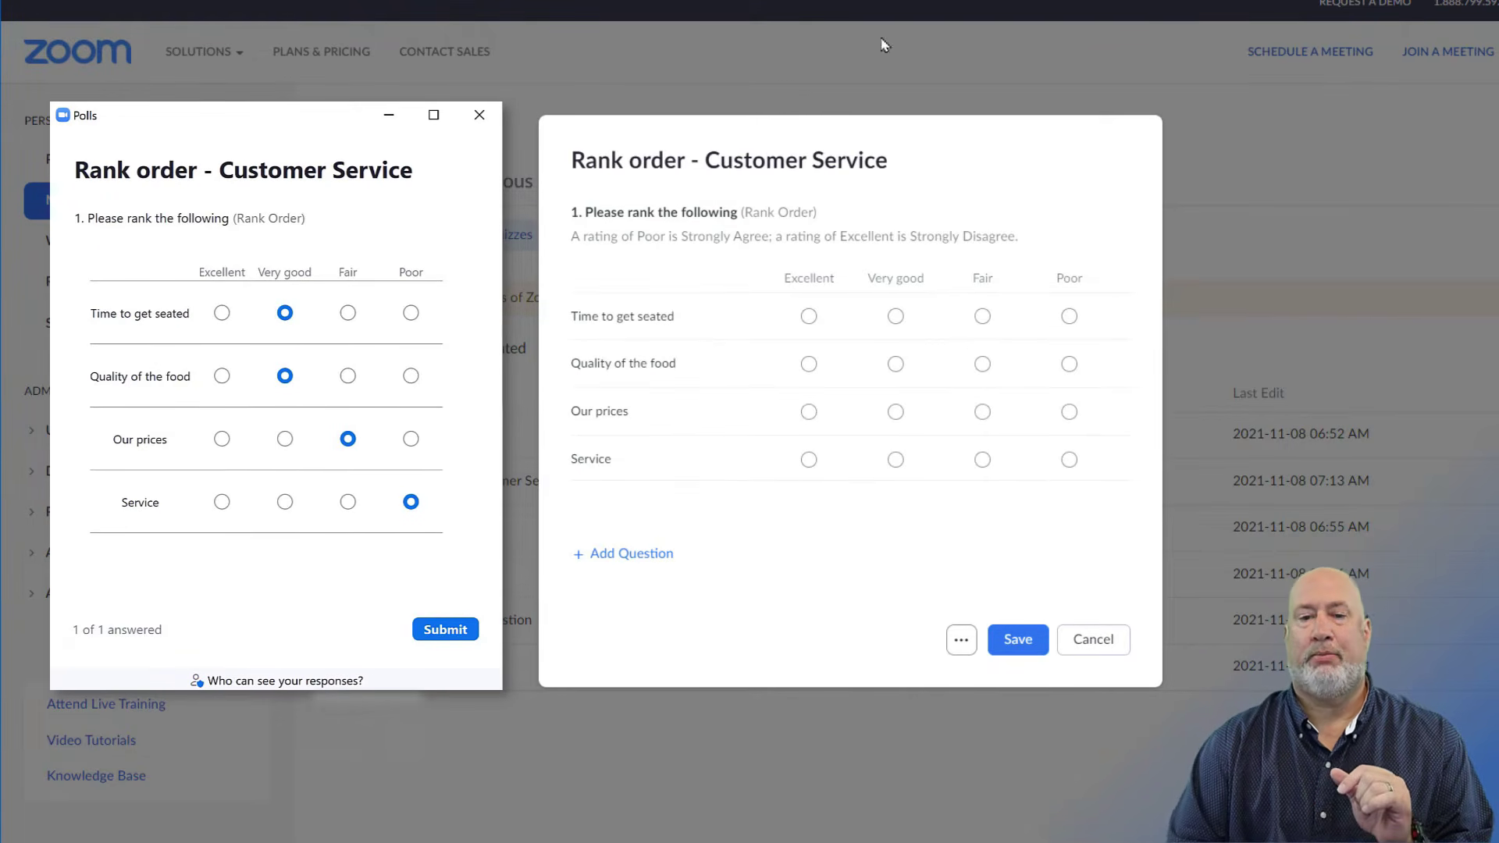
click(919, 187)
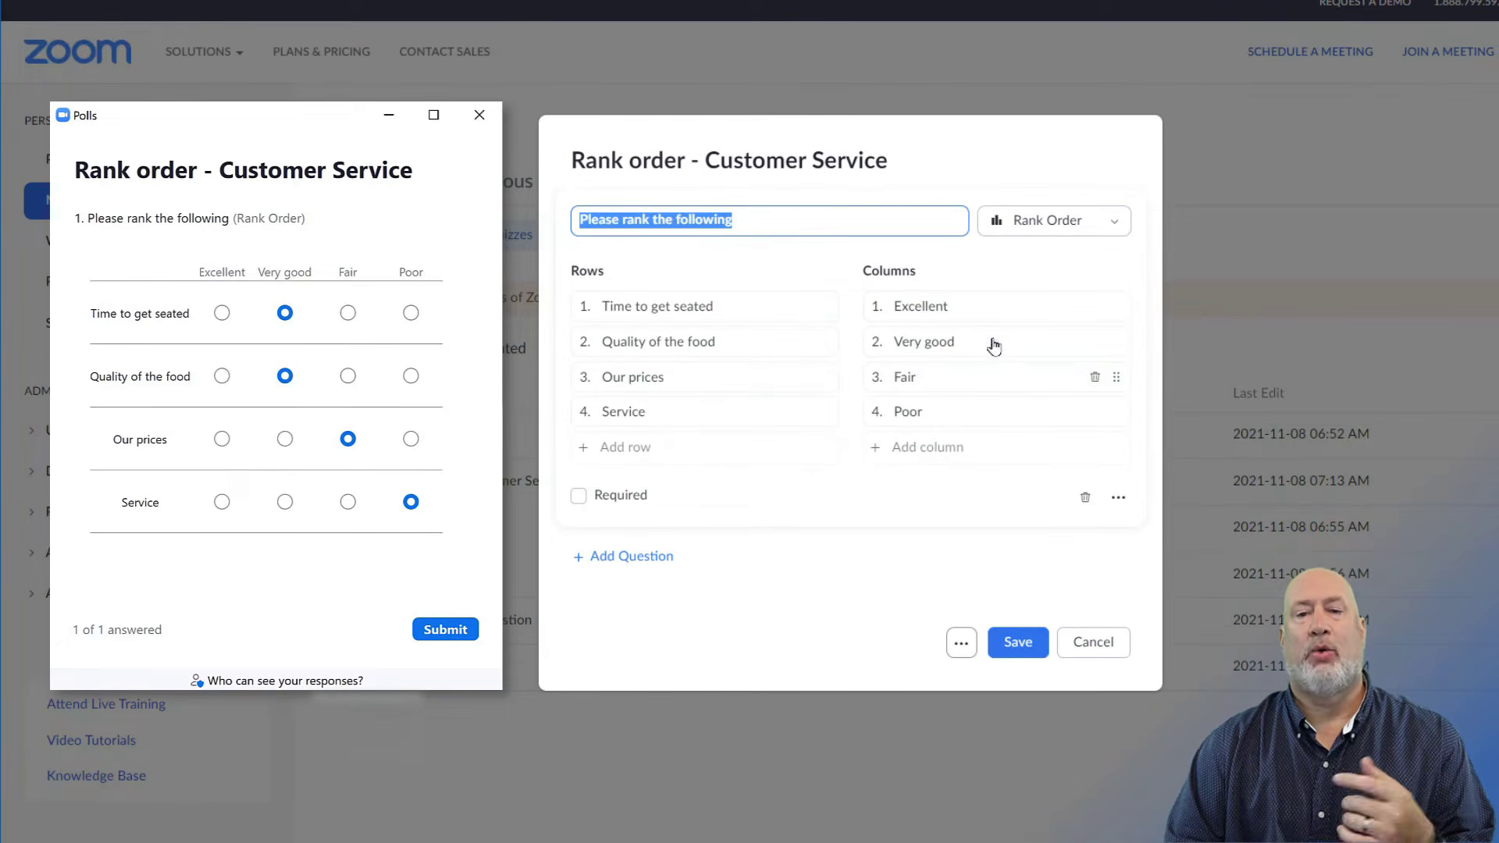
click(979, 173)
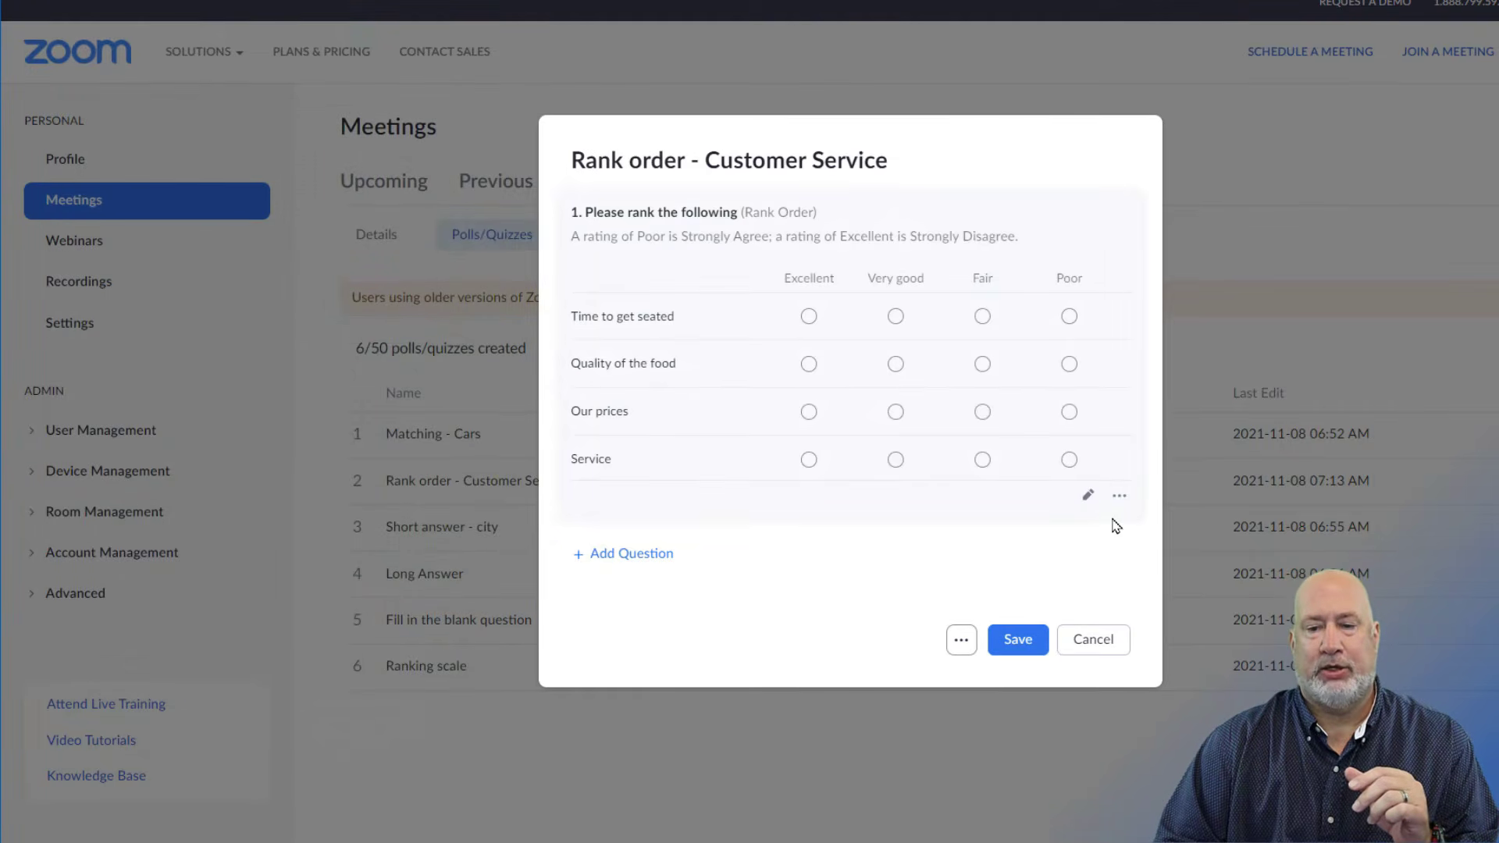
Try adding three extra rows to the Rank order - Customer Service question, delete them, and cancel the edit.
click(1088, 493)
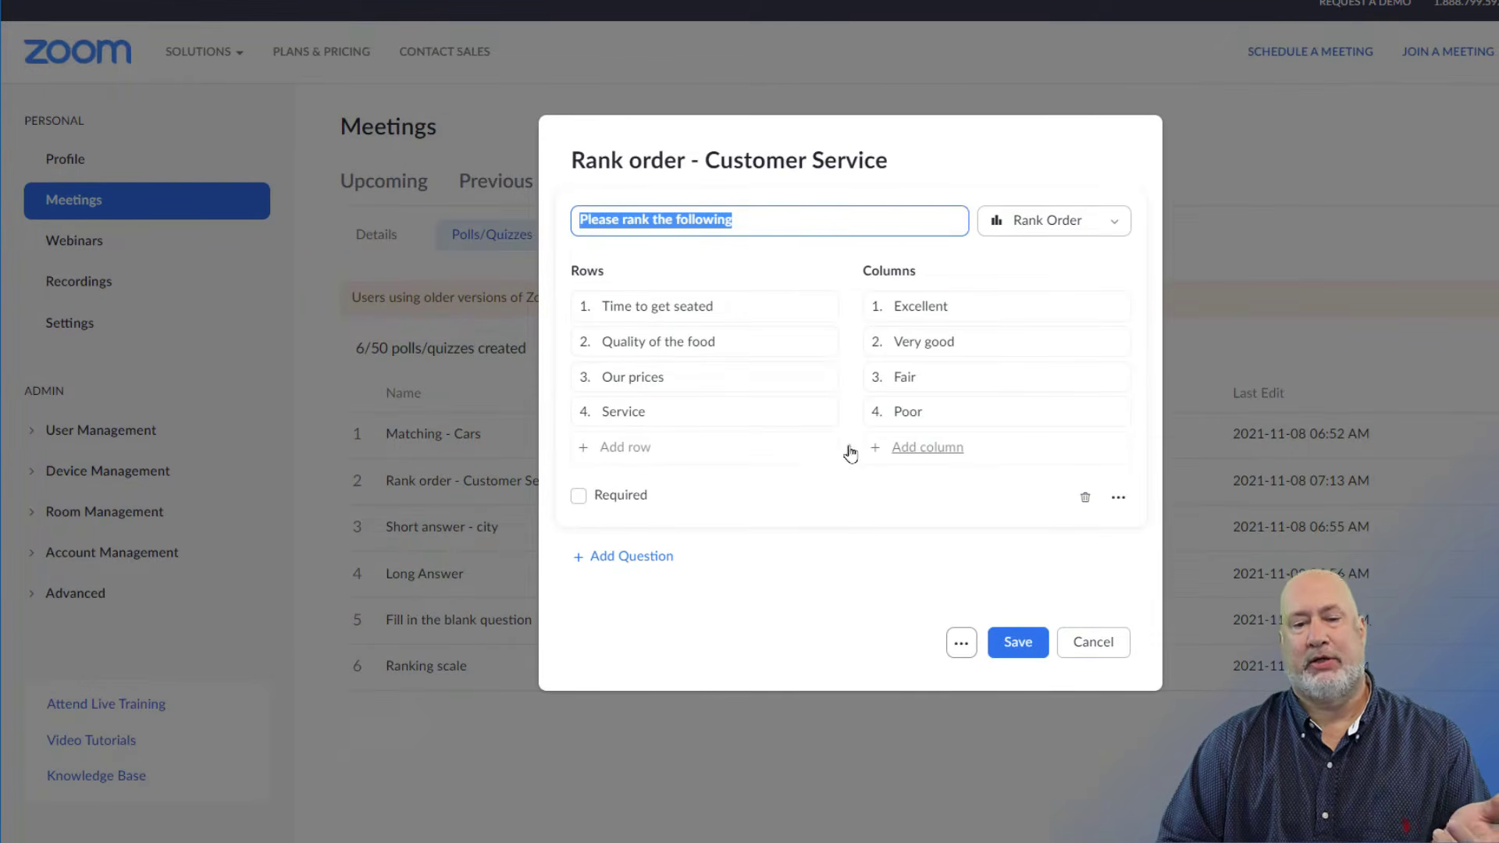
click(642, 451)
click(640, 486)
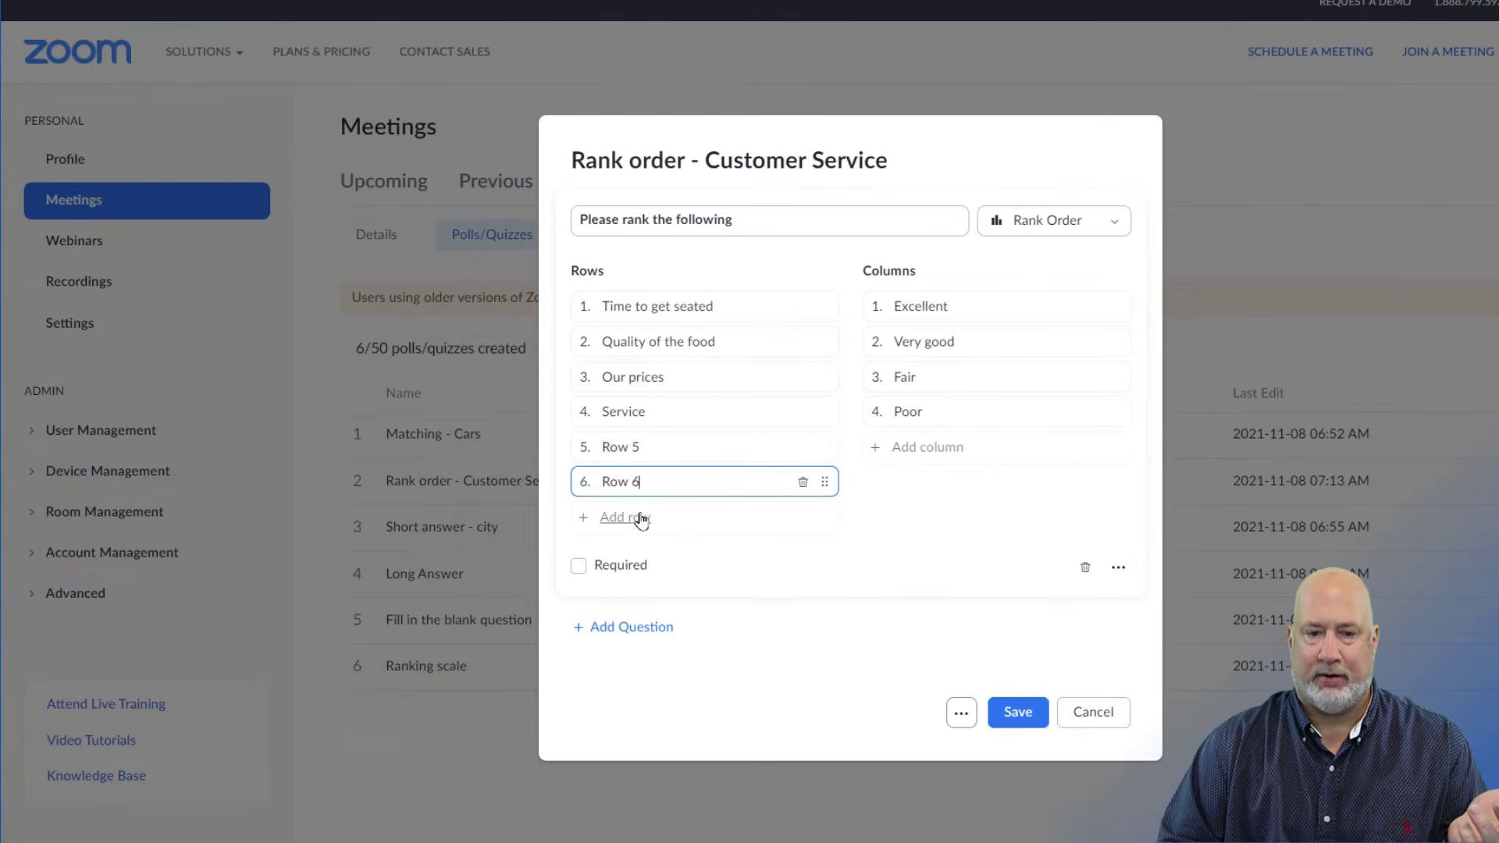
click(639, 519)
click(803, 518)
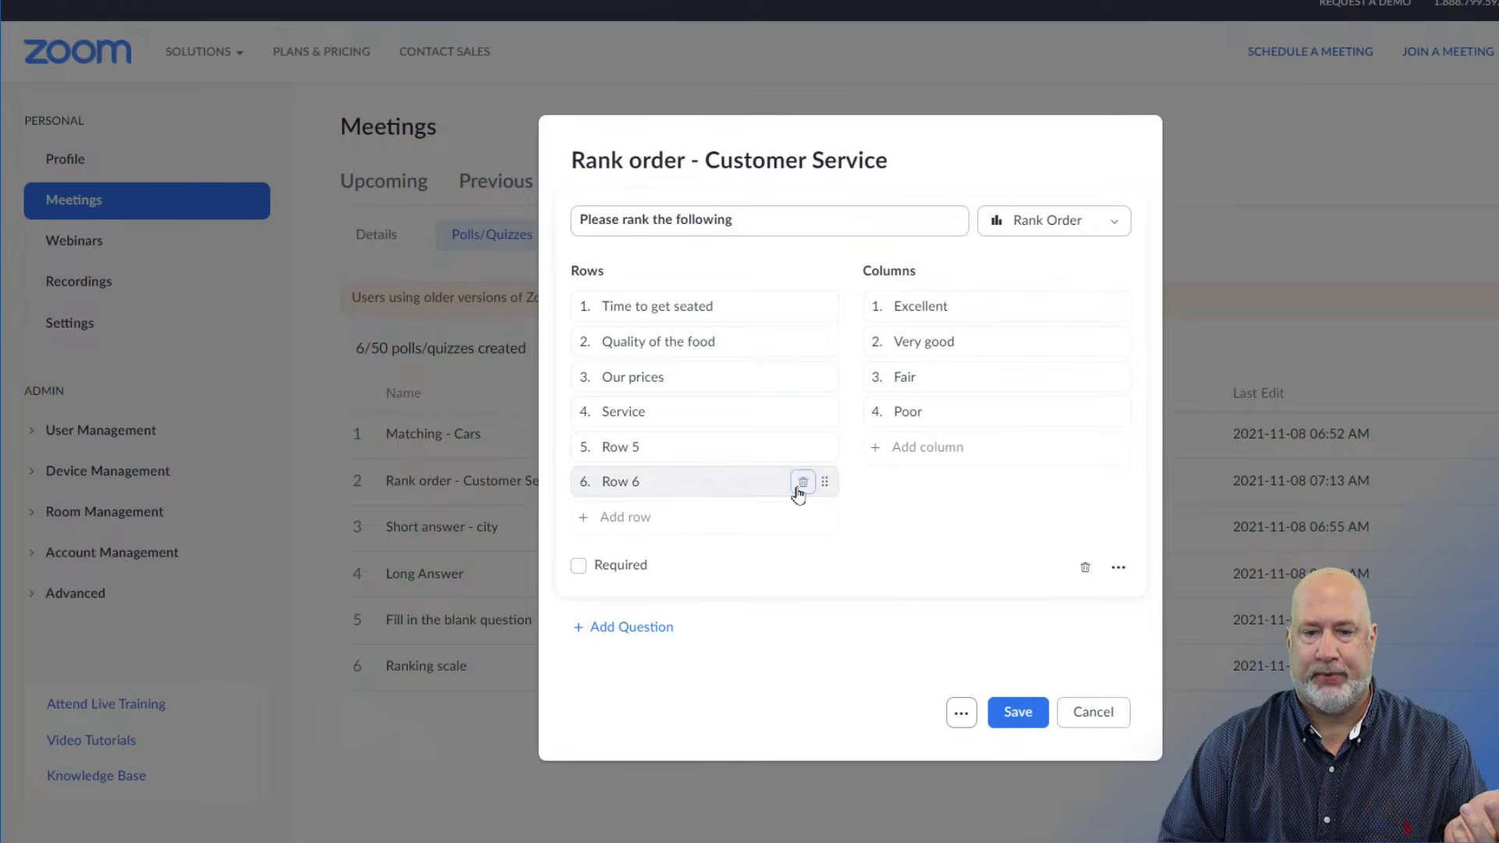
click(803, 482)
click(801, 450)
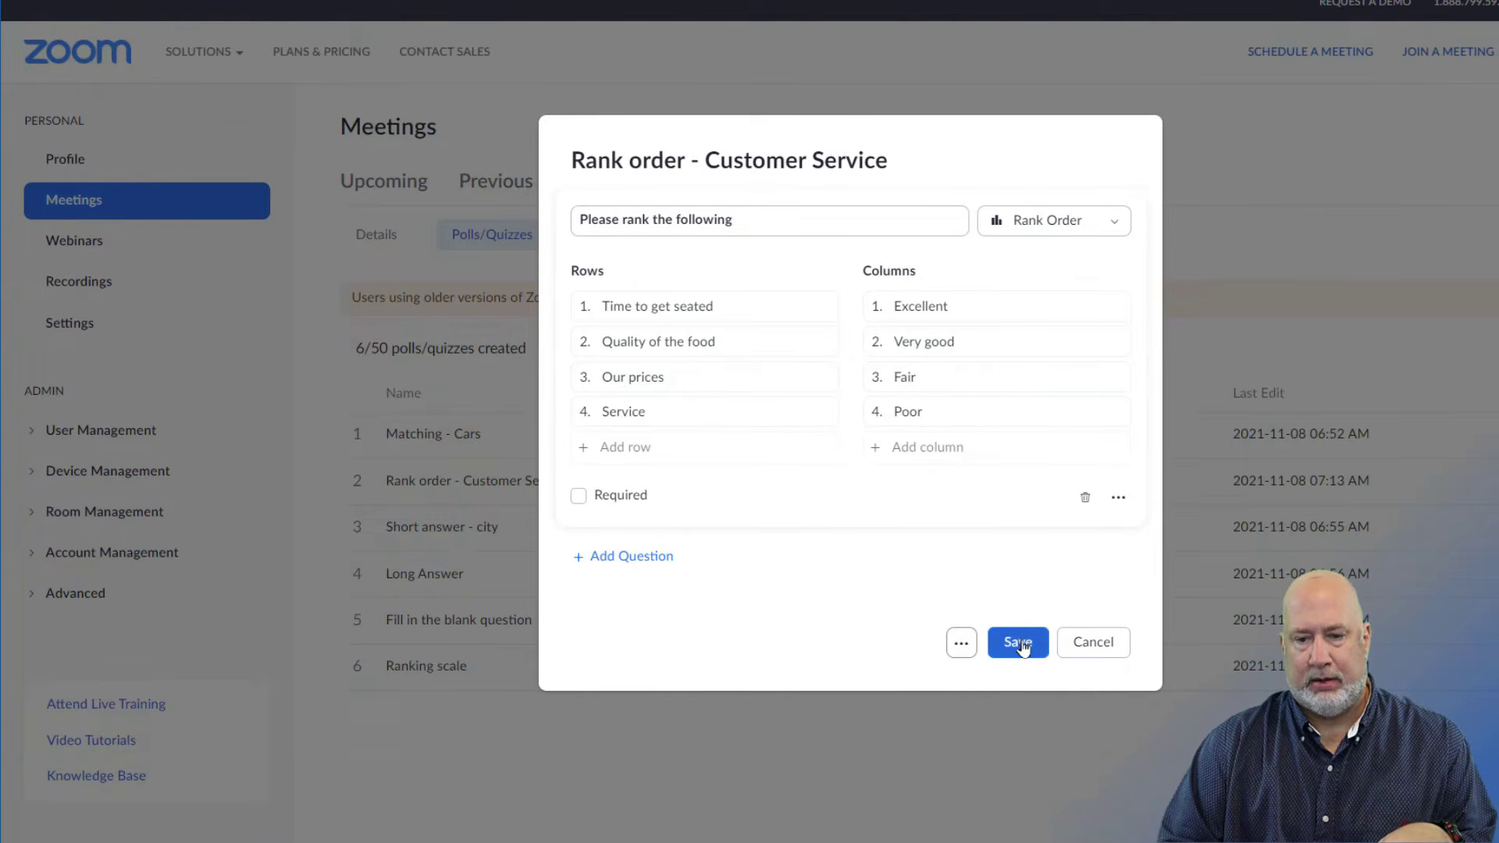
click(1093, 642)
Open the Short answer - city poll, examine its character limits and additional question options, and cancel it.
scroll(687, 494, down, 3)
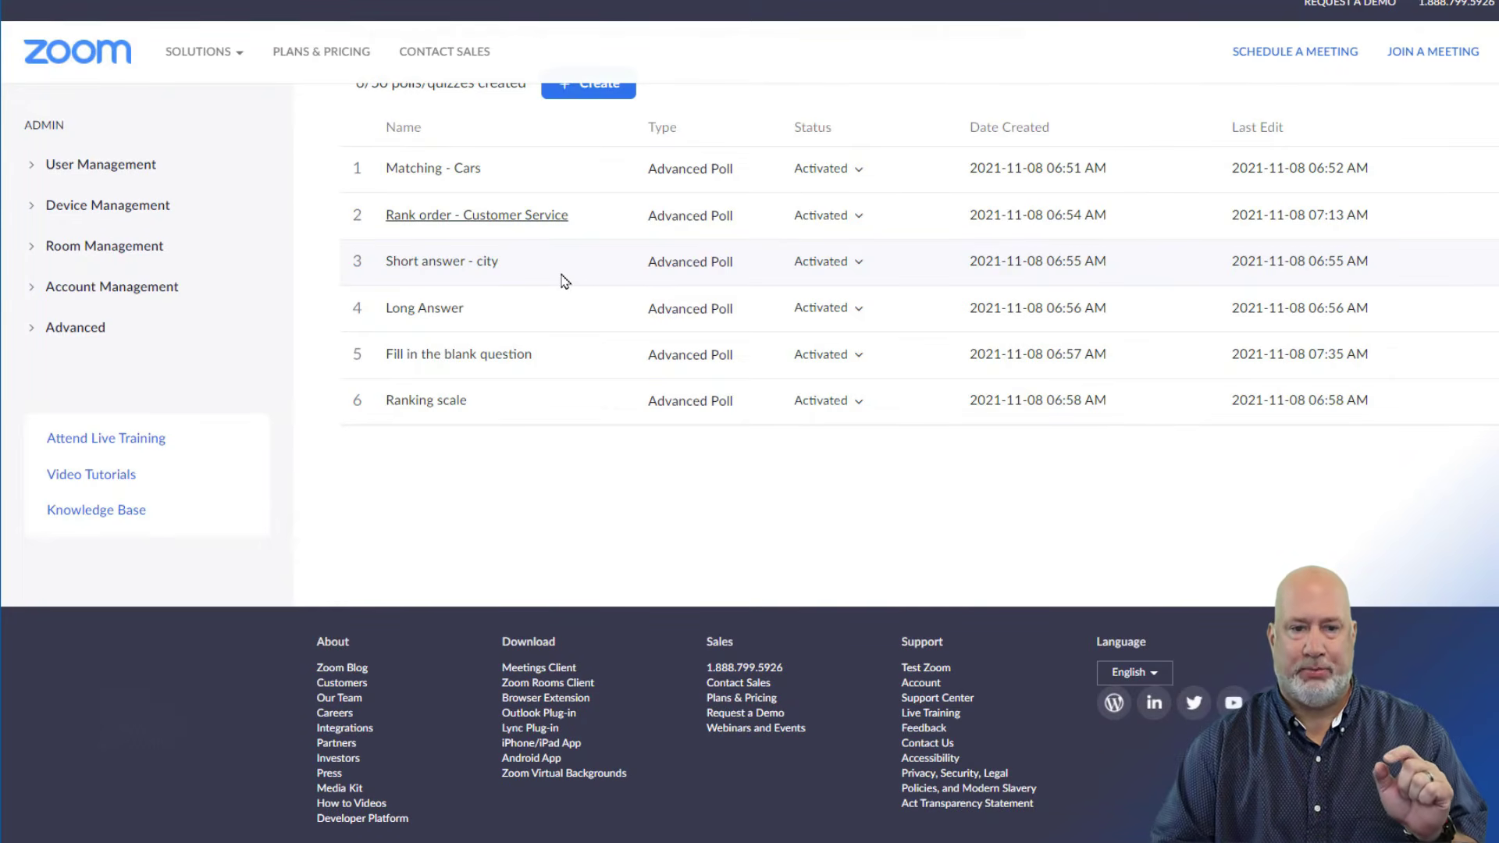
click(480, 262)
click(770, 231)
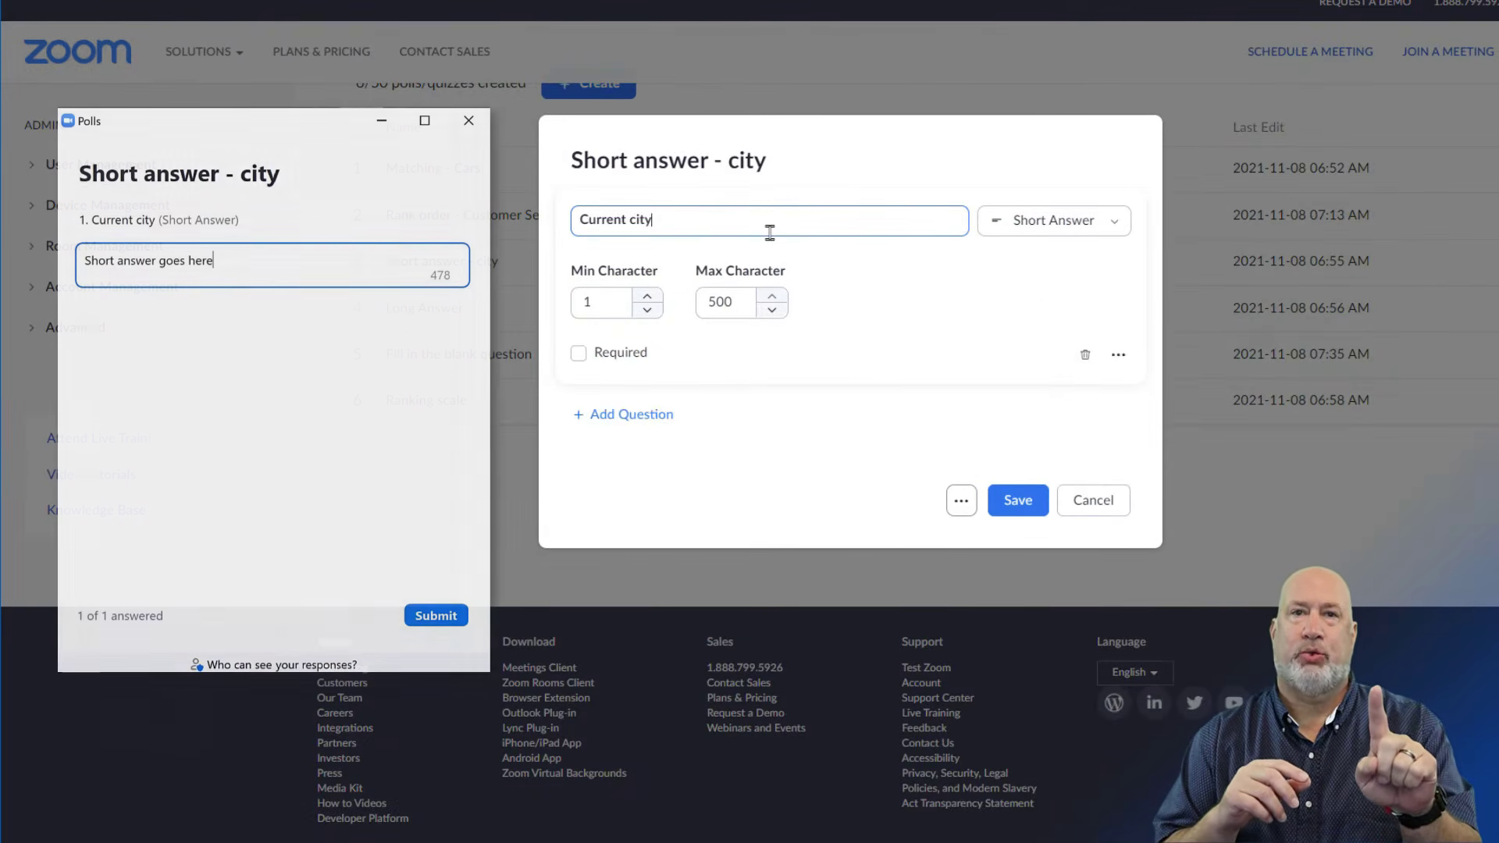
double_click(752, 299)
text(600)
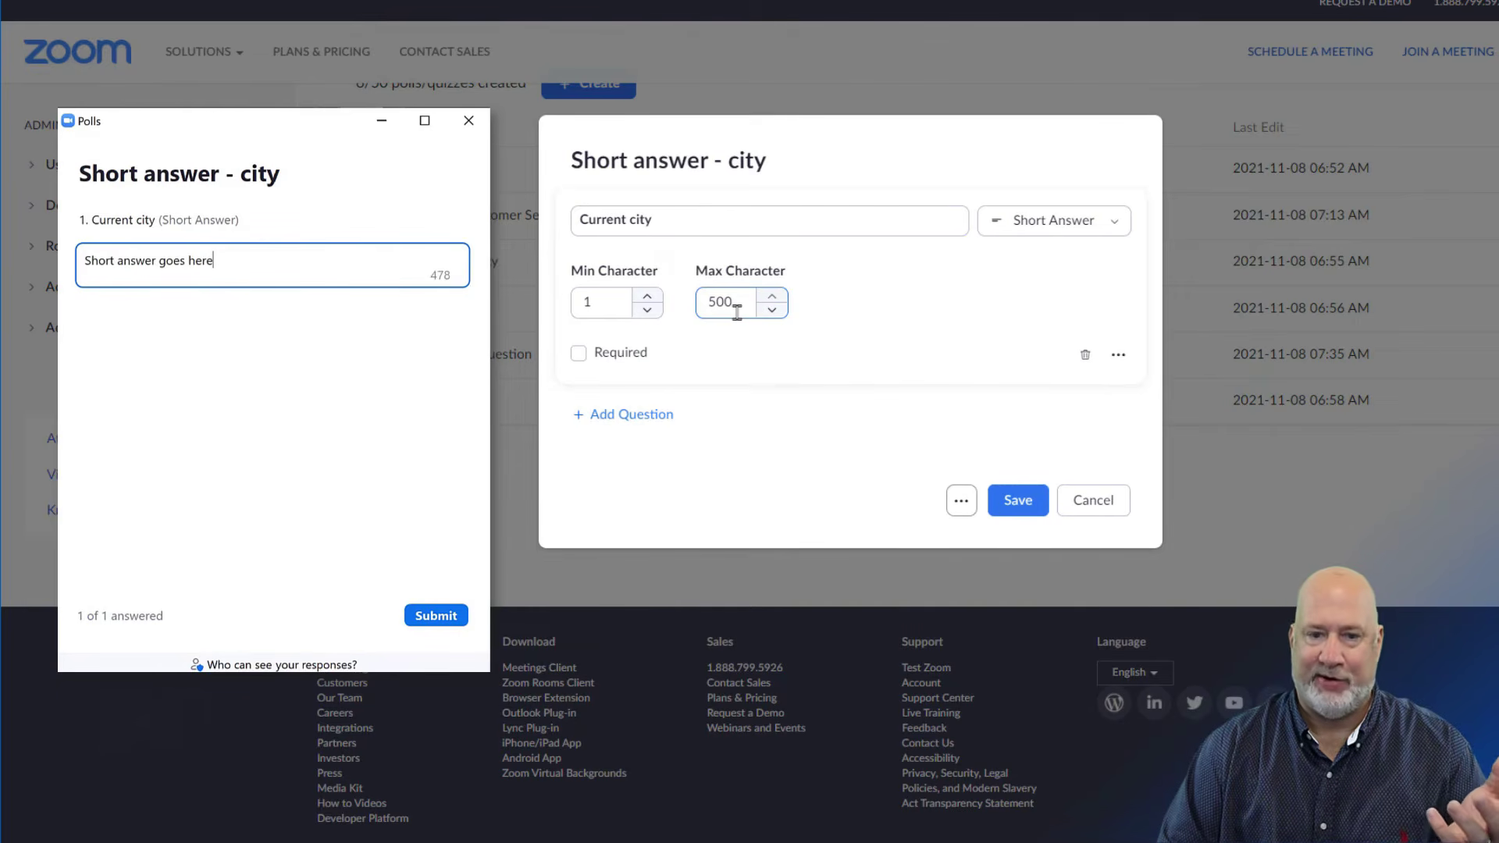
click(1116, 355)
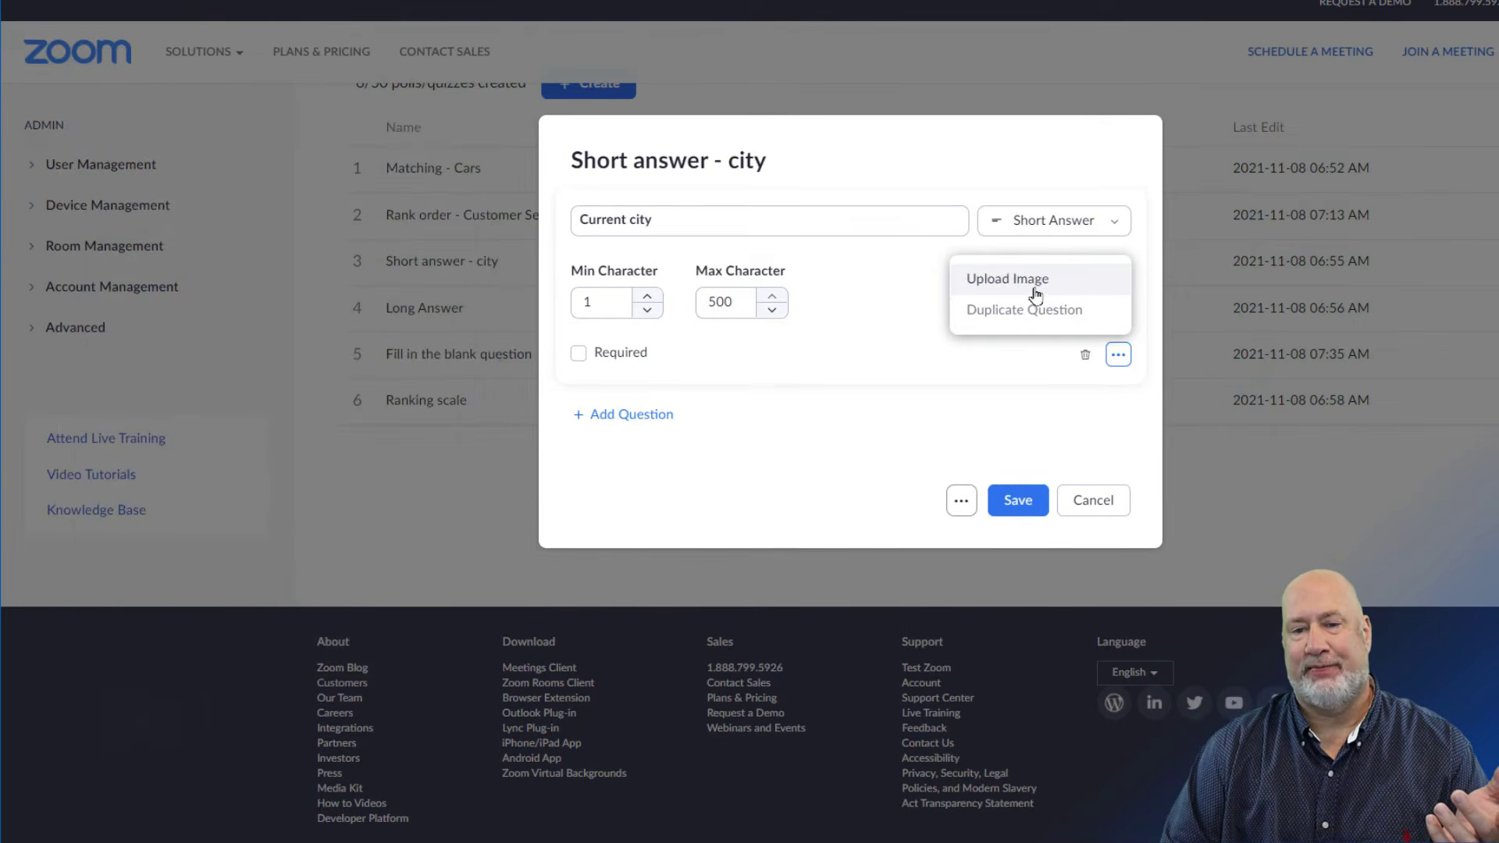
click(1084, 503)
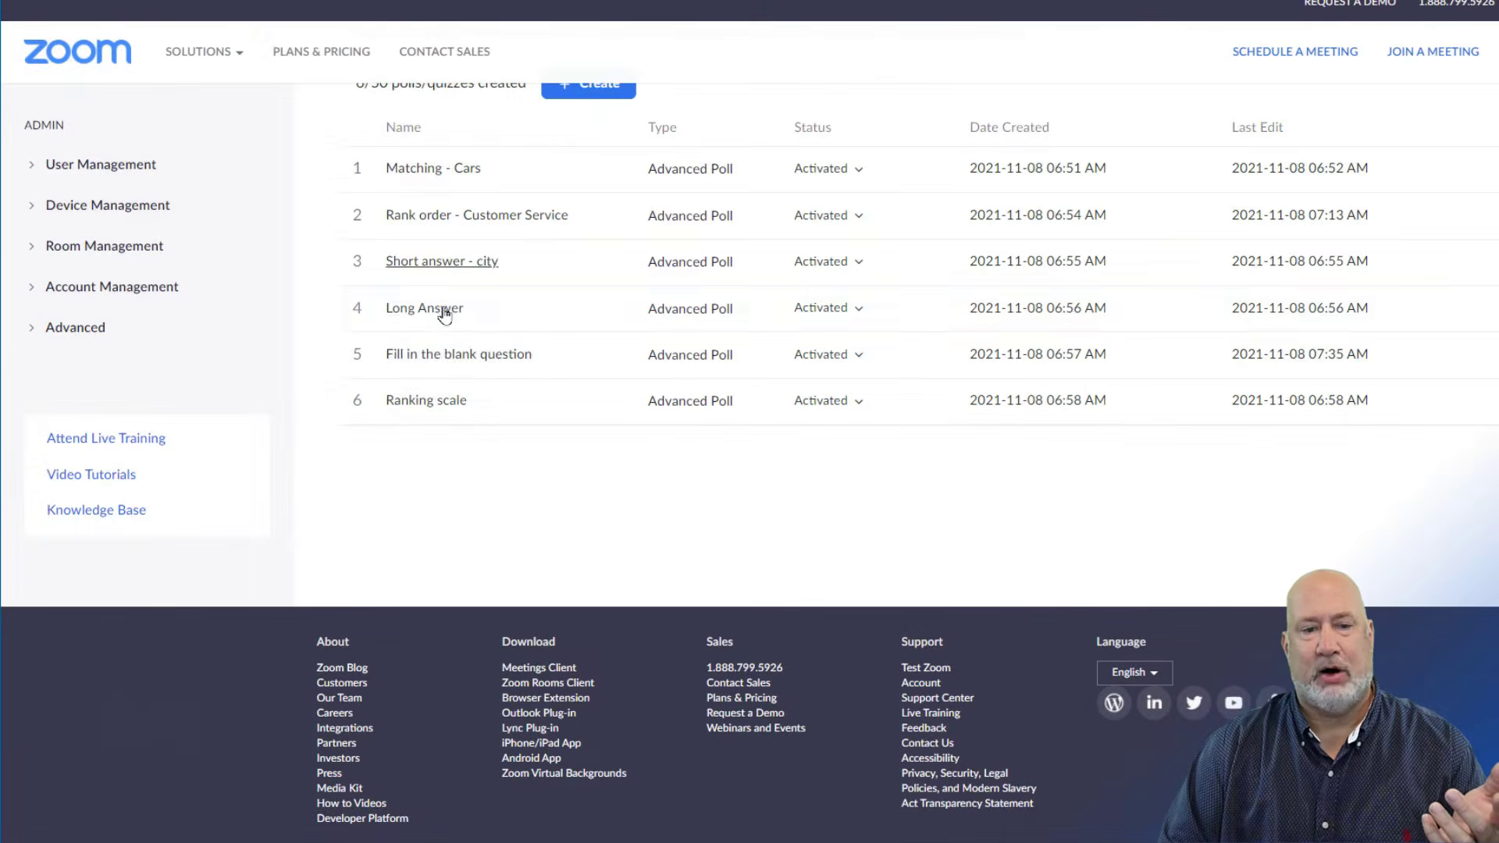
Open the Long Answer poll, examine its character limits, additional question options and poll-wide options, and close it.
click(426, 309)
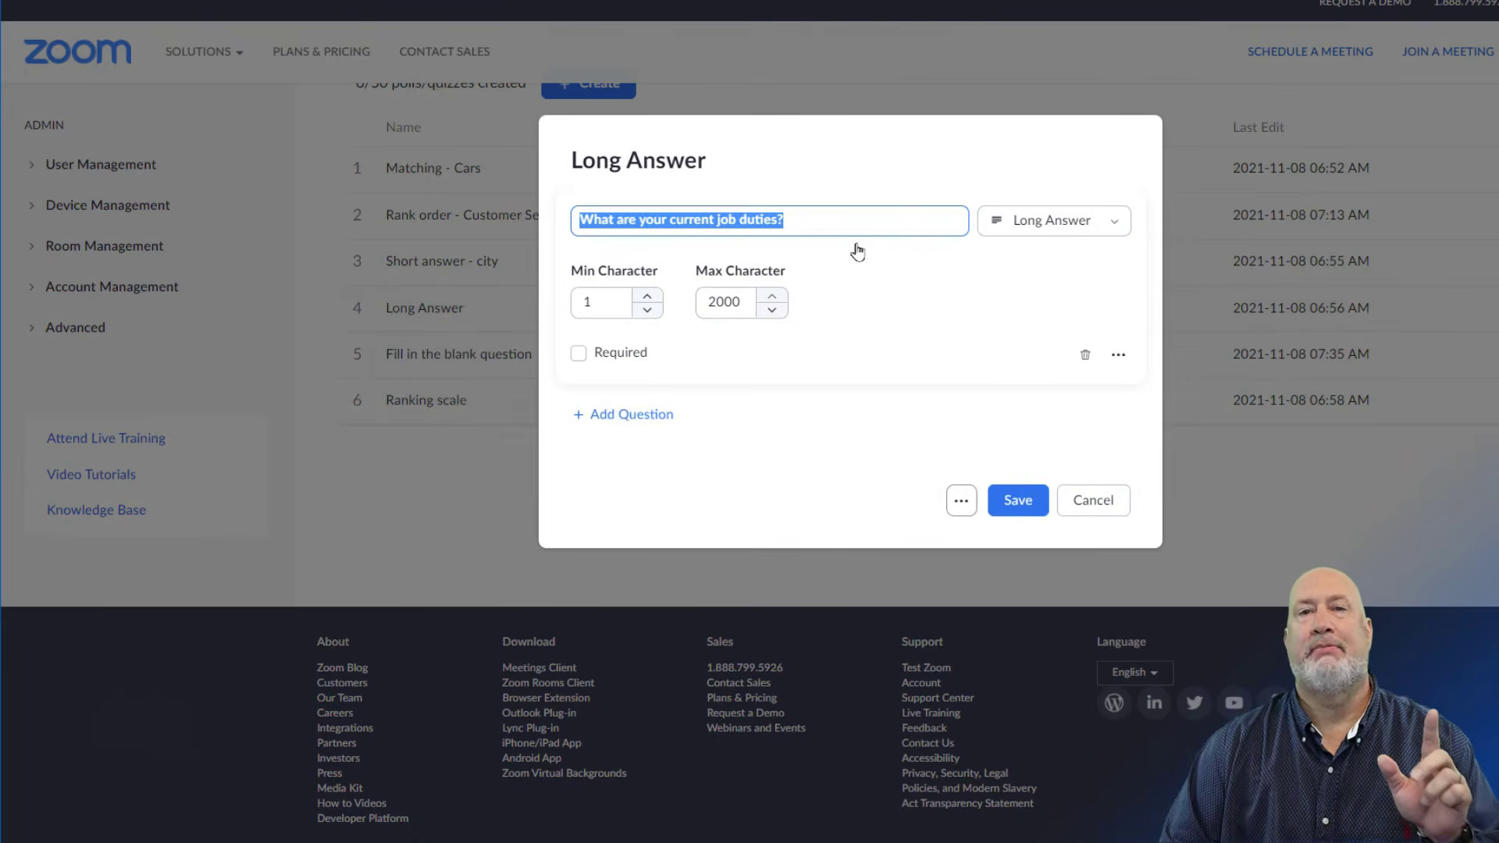
double_click(739, 303)
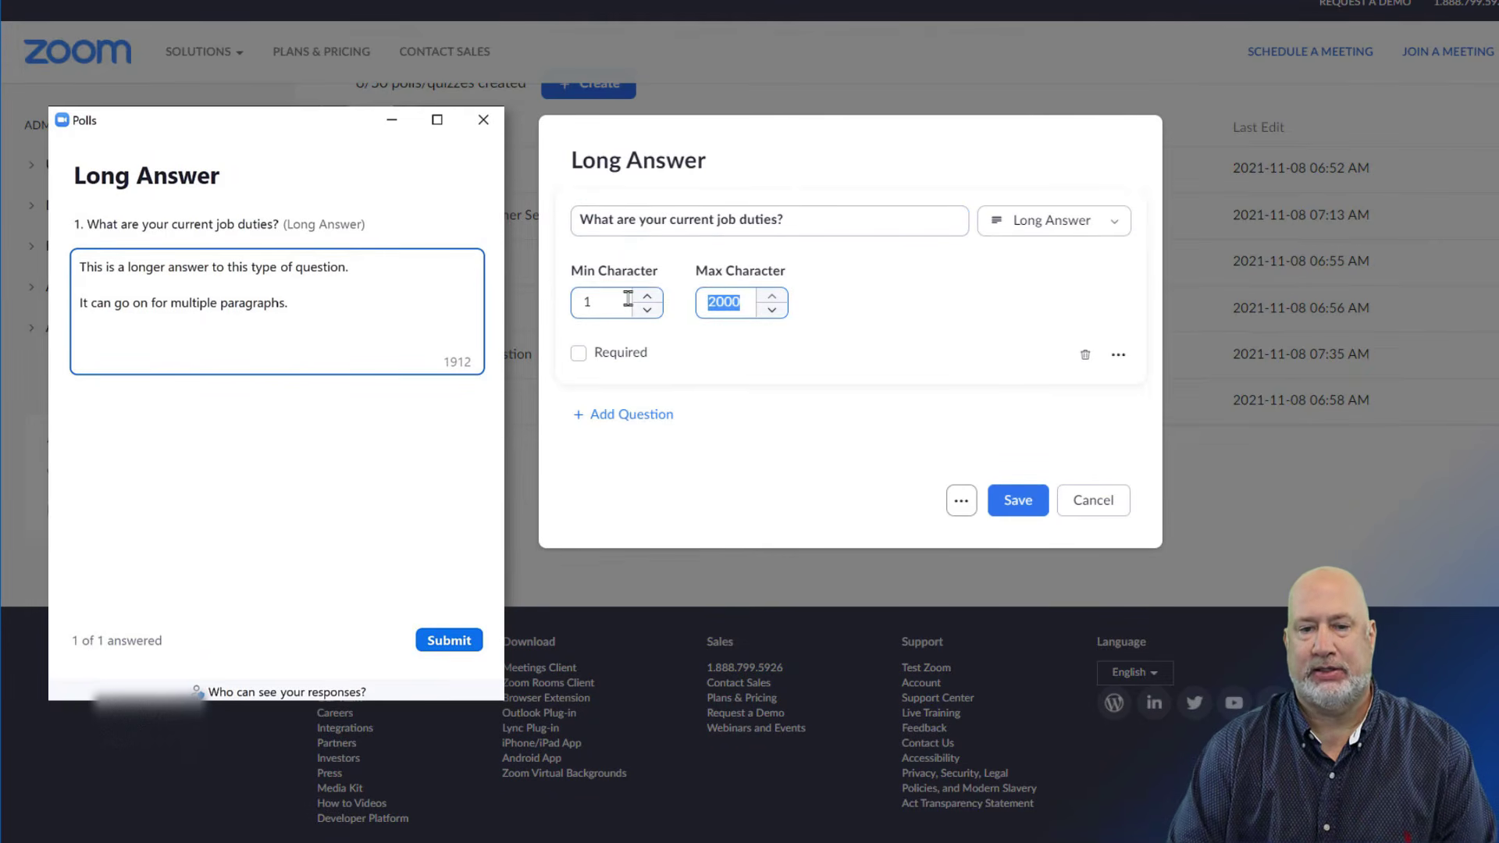
text(6000)
click(883, 318)
click(1118, 355)
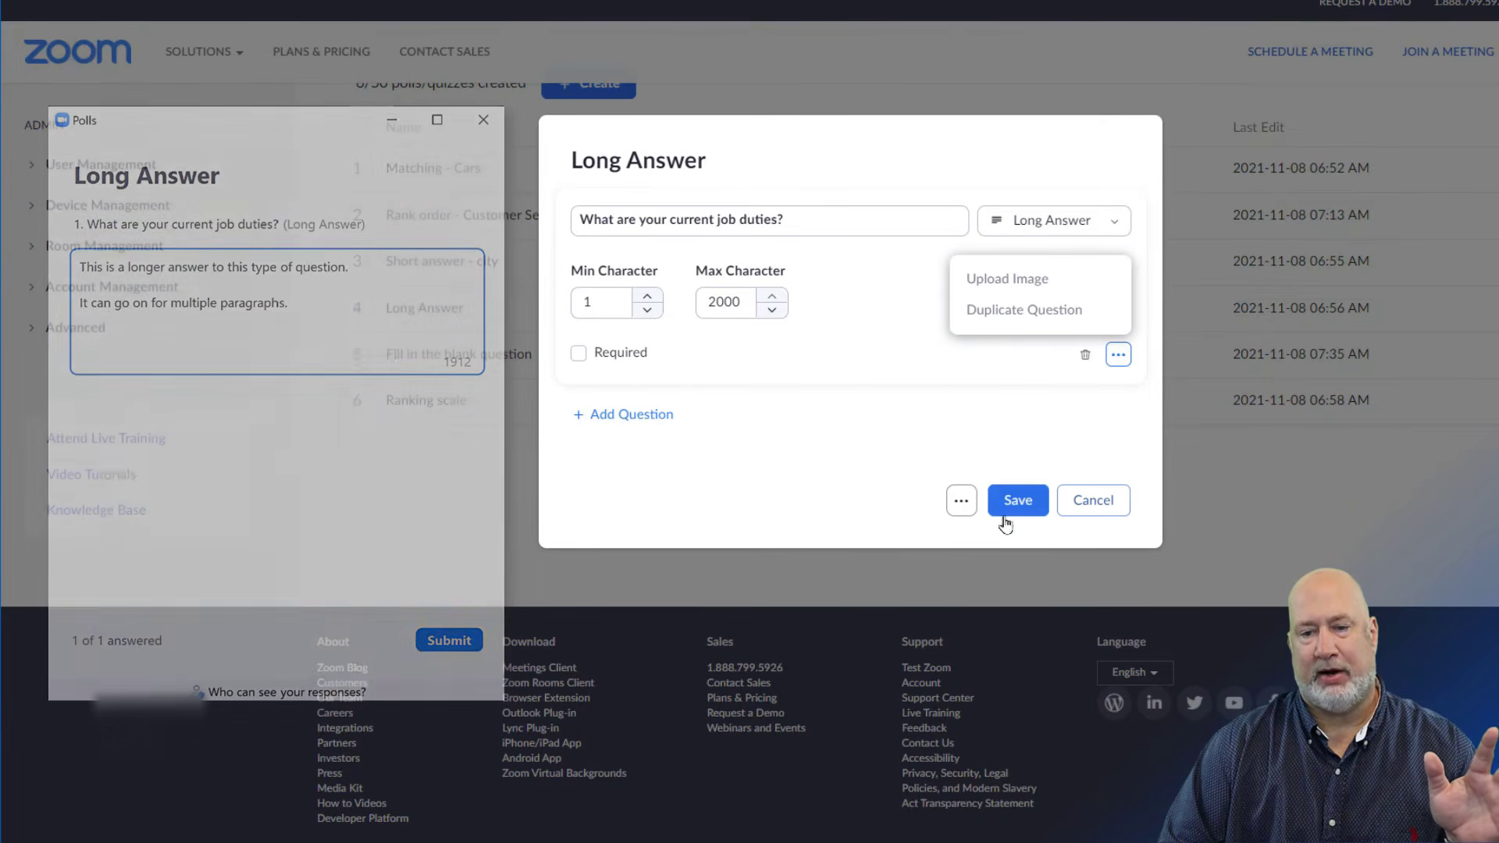
click(961, 501)
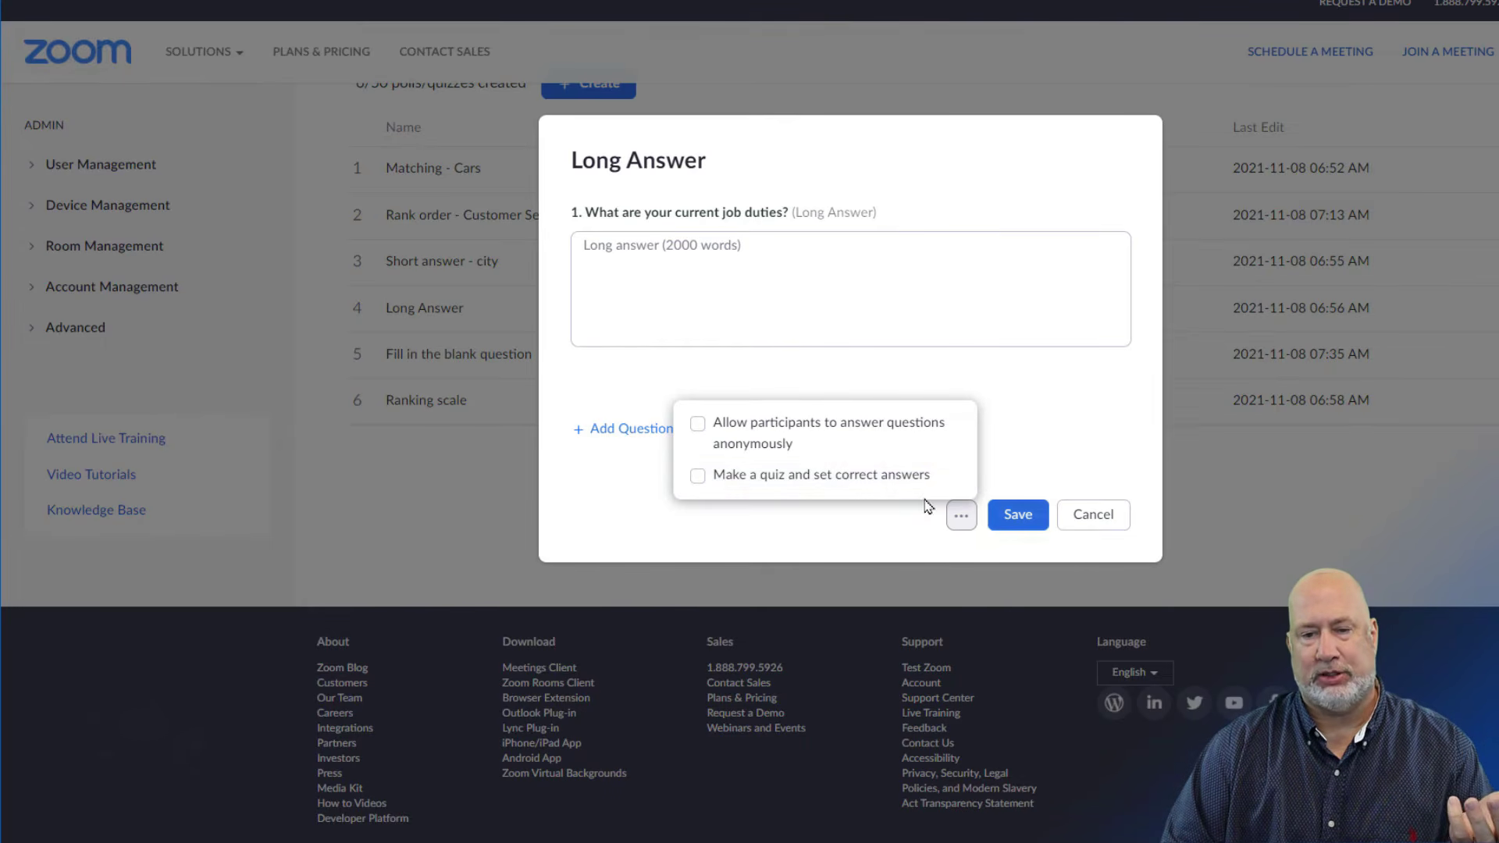
click(1017, 514)
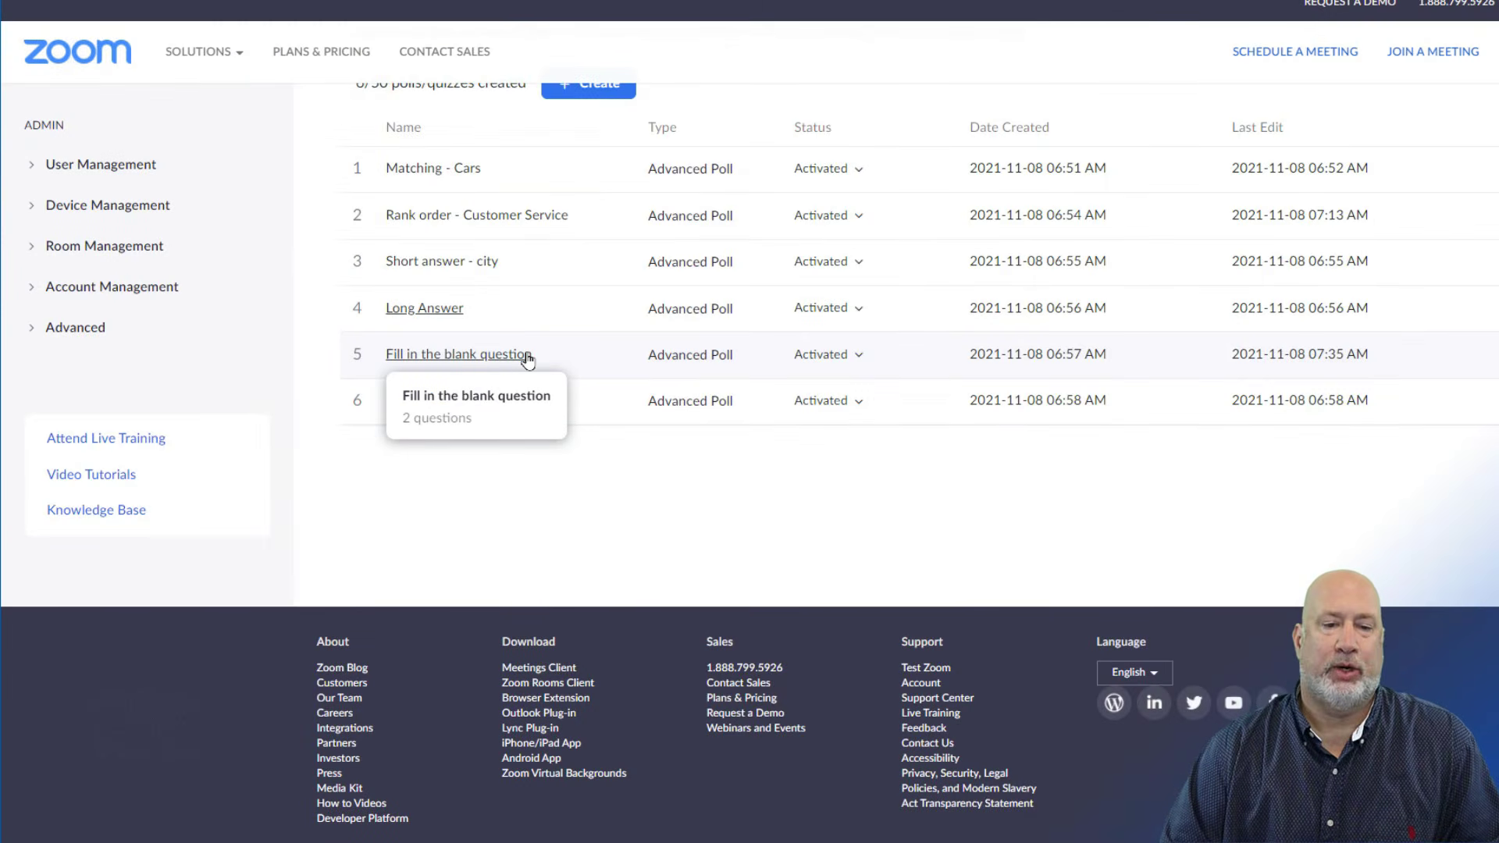
Delete the second question, about creating a spreadsheet, from the Fill in the blank question poll.
click(528, 357)
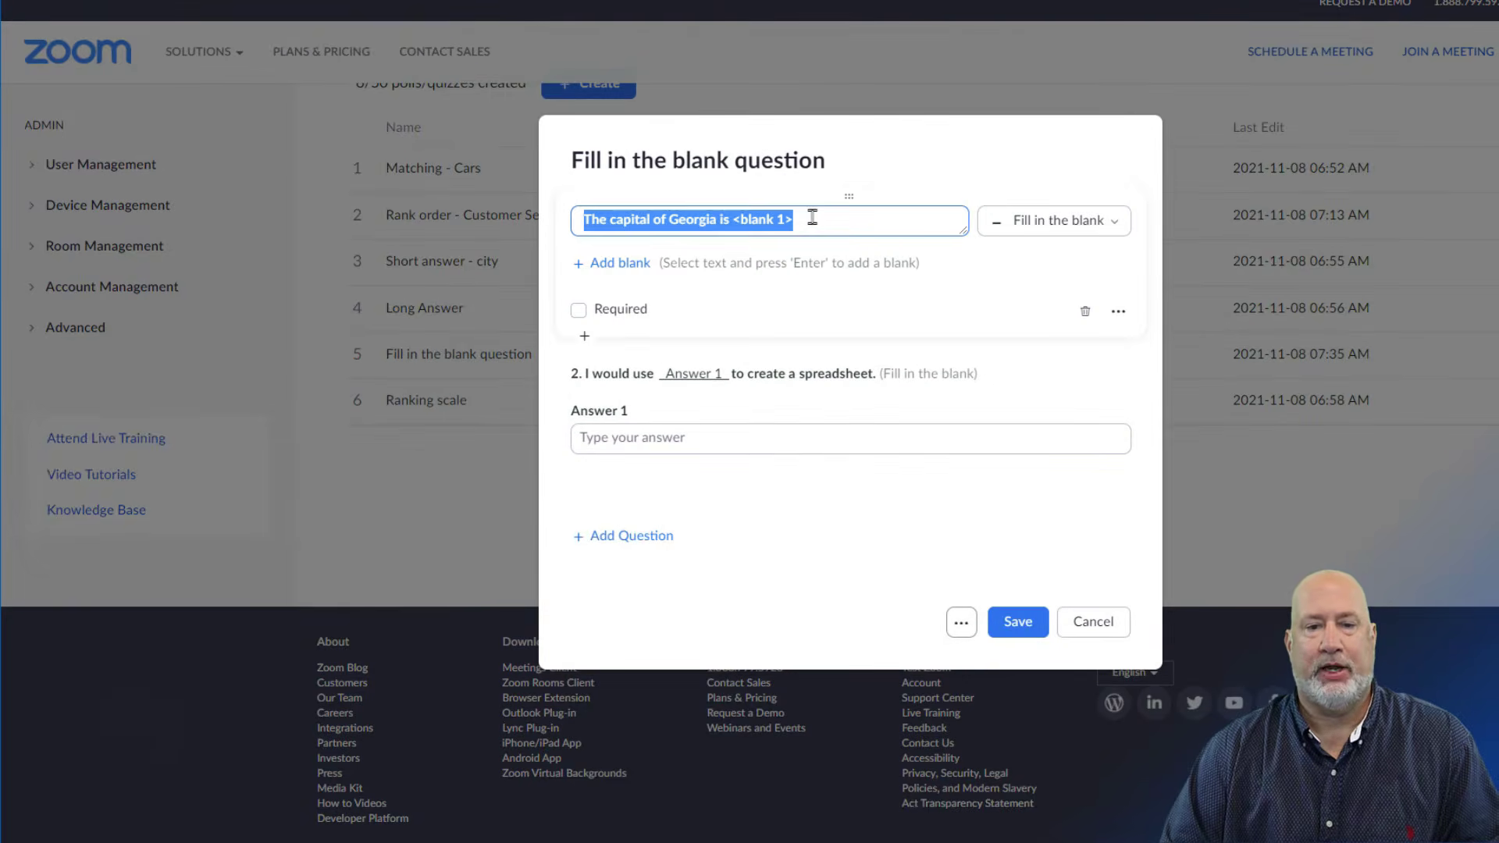
mouse_move(750, 397)
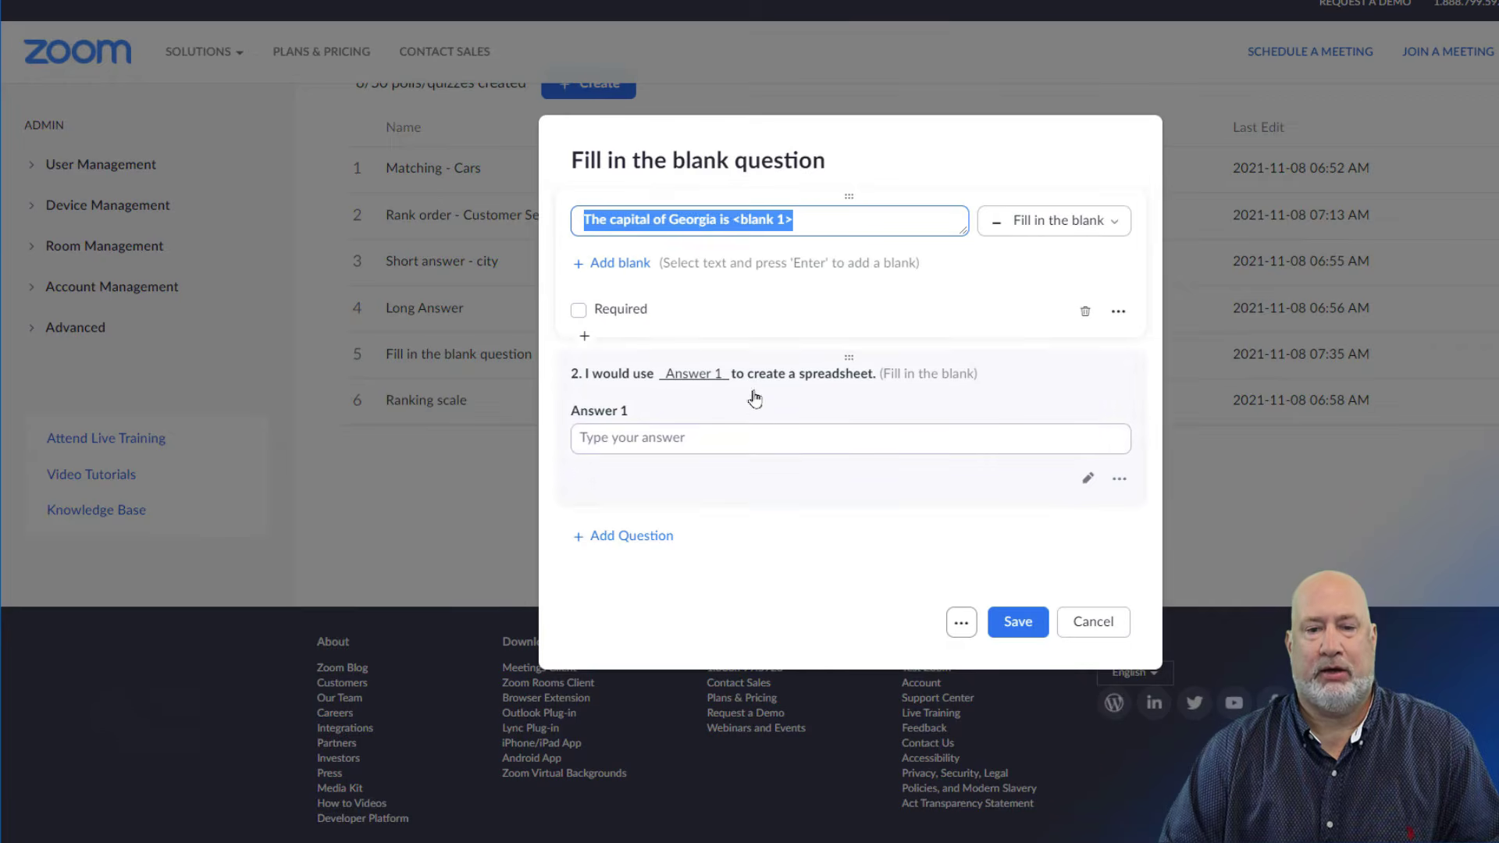
click(1119, 478)
click(1020, 436)
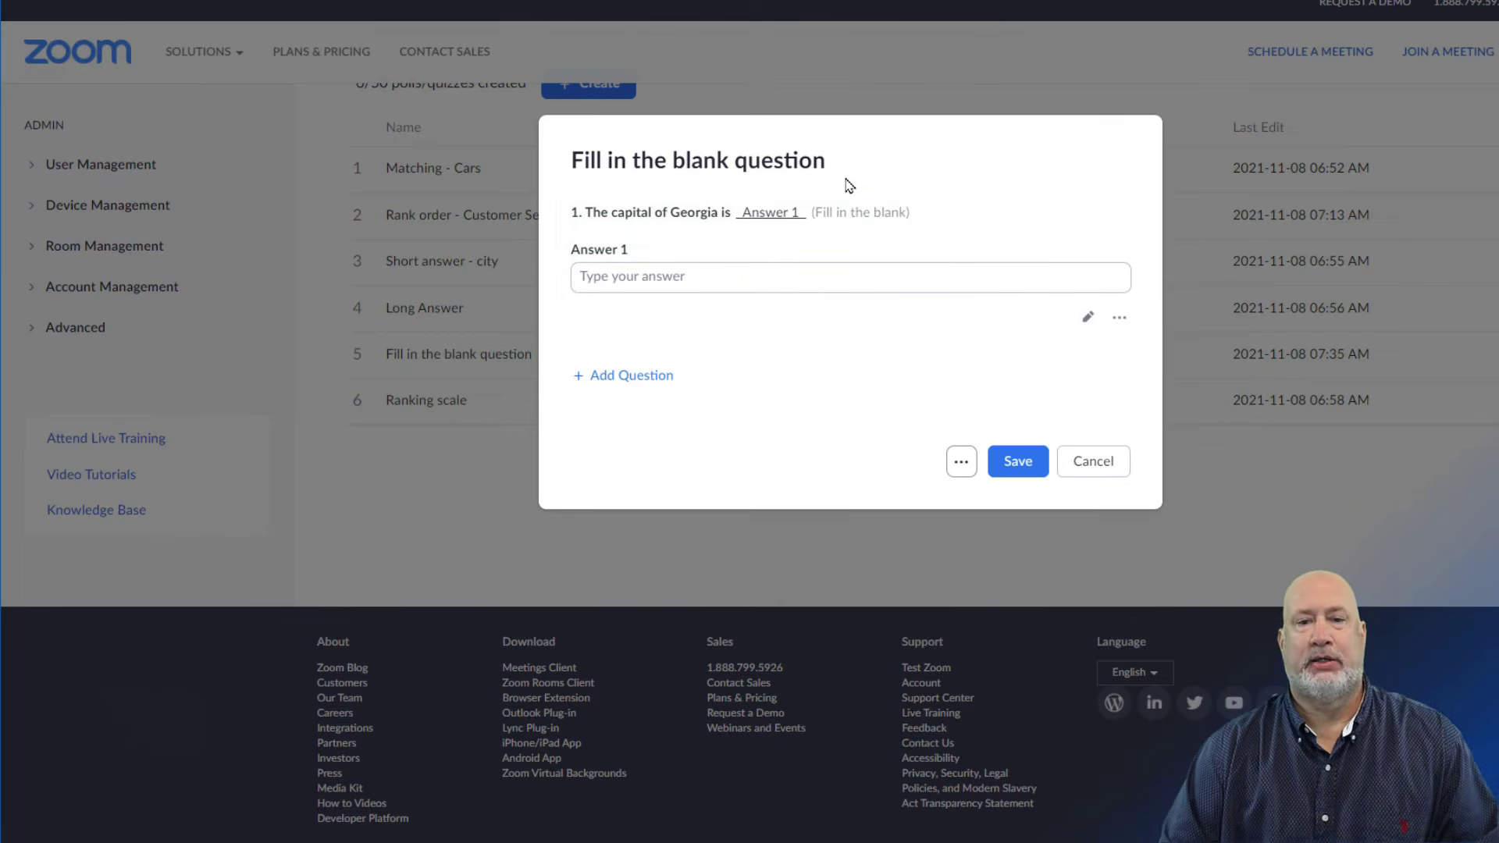
Add a second fill-in-the-blank question, "Headquarters is located in what city? Boston", convert Boston into a blank, and save the poll.
mouse_move(783, 191)
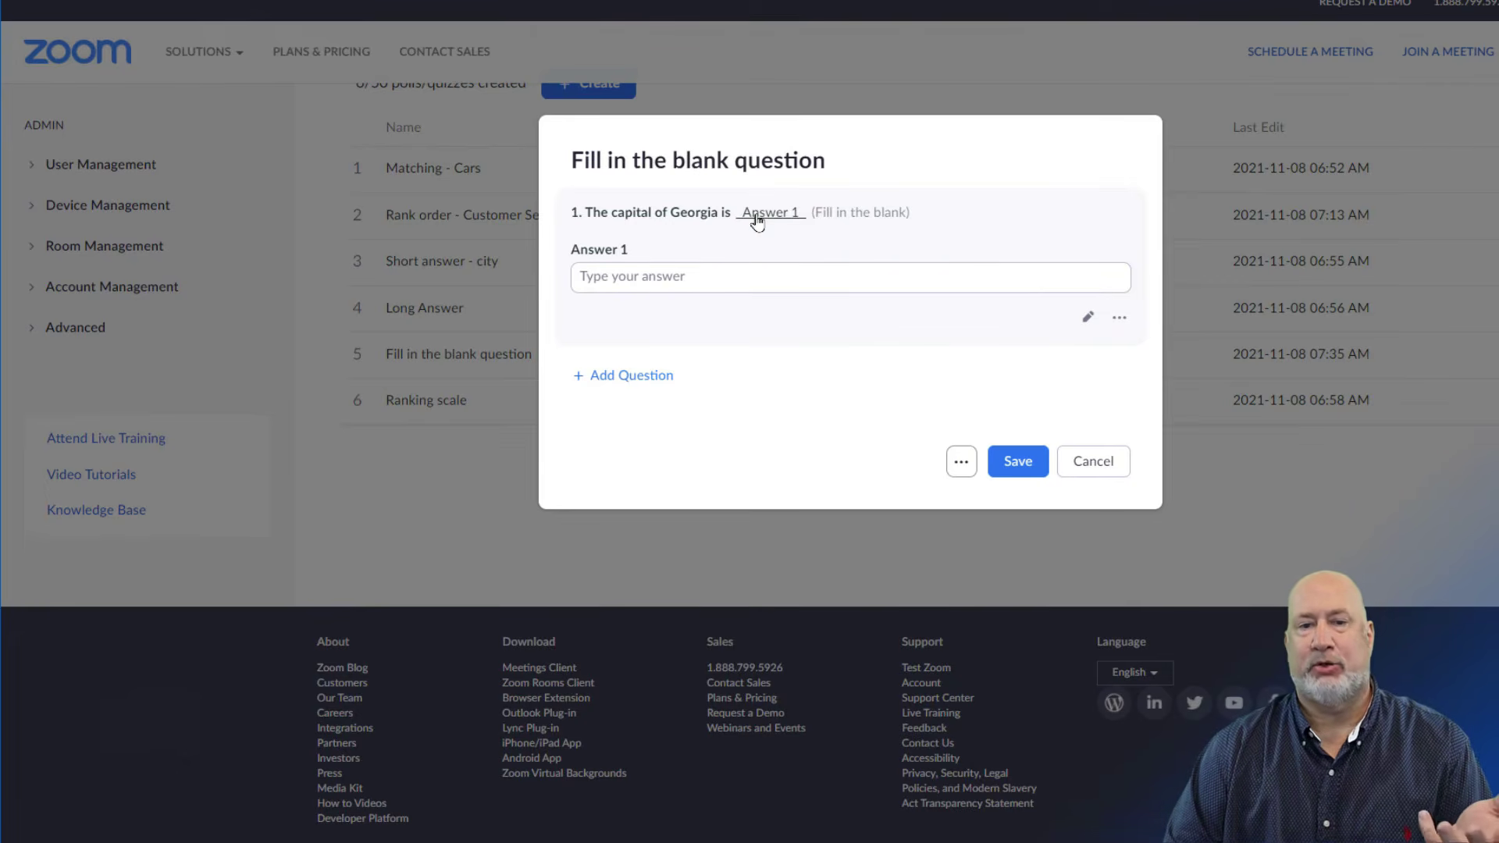
click(622, 378)
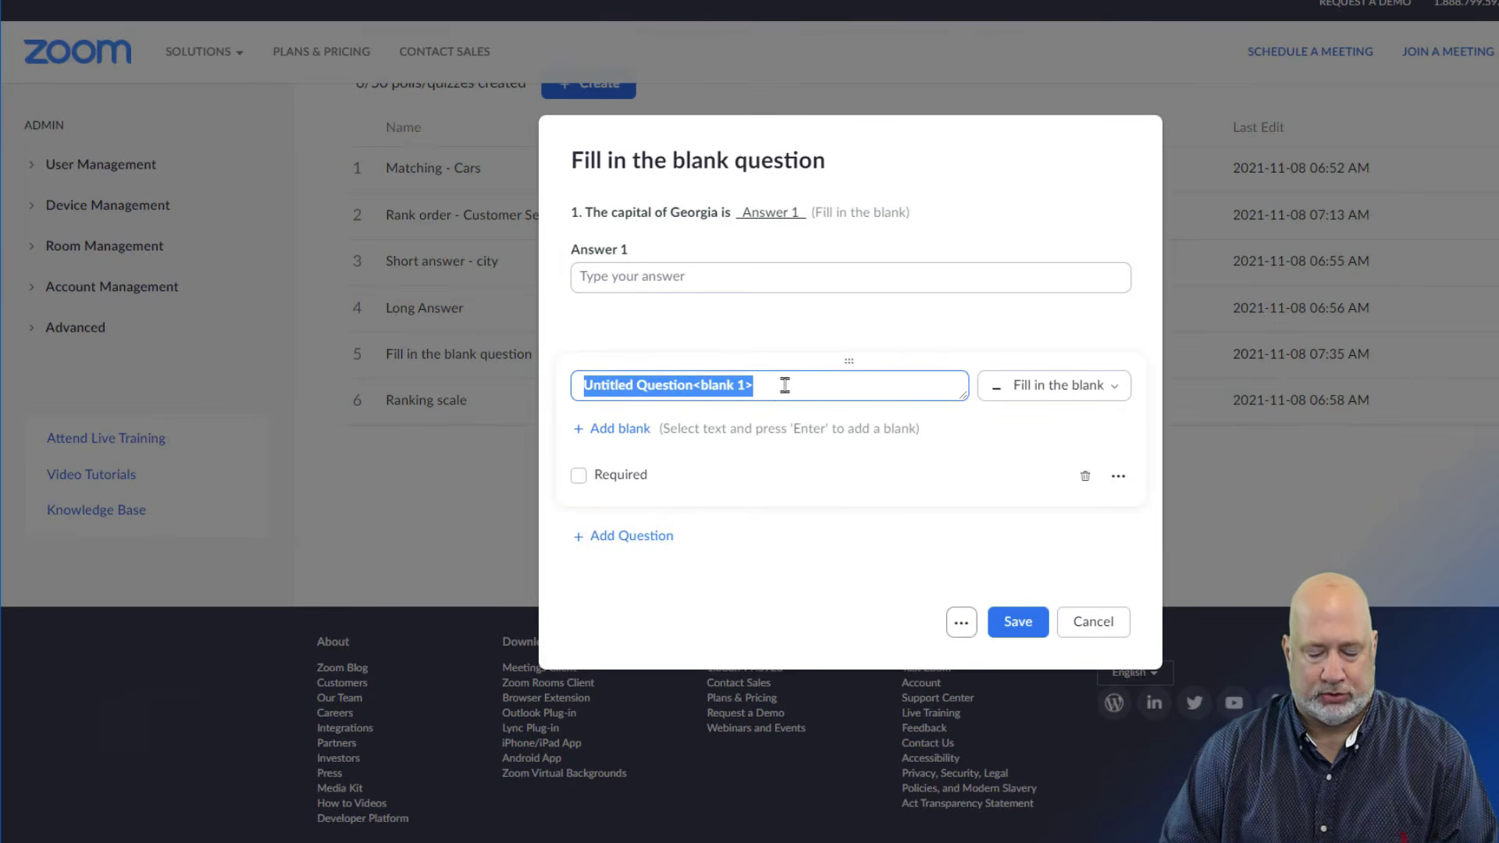
text(Headquarters is located in what city?)
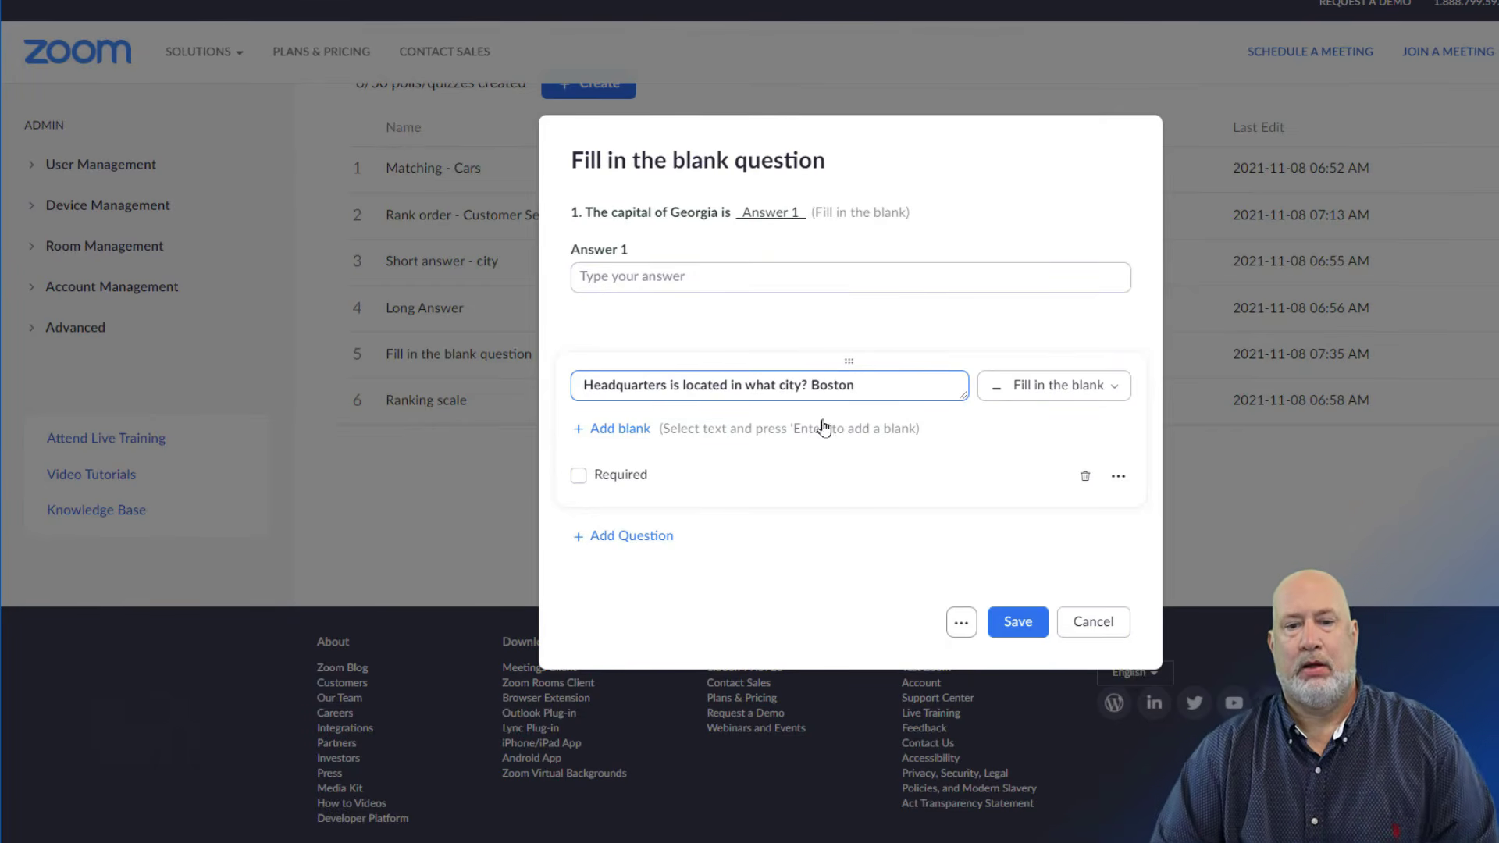
double_click(838, 383)
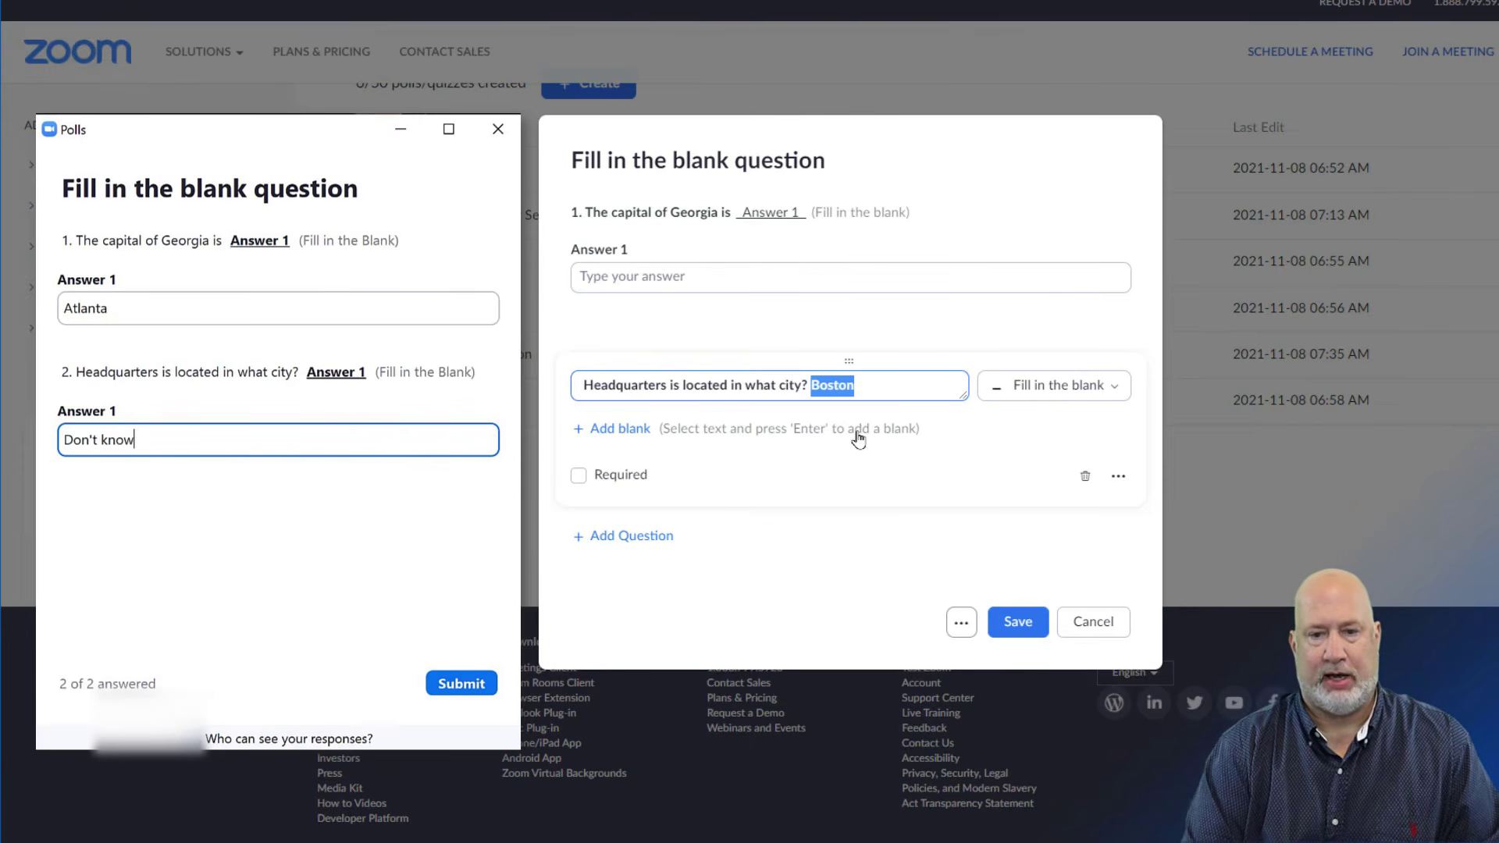
key(Return)
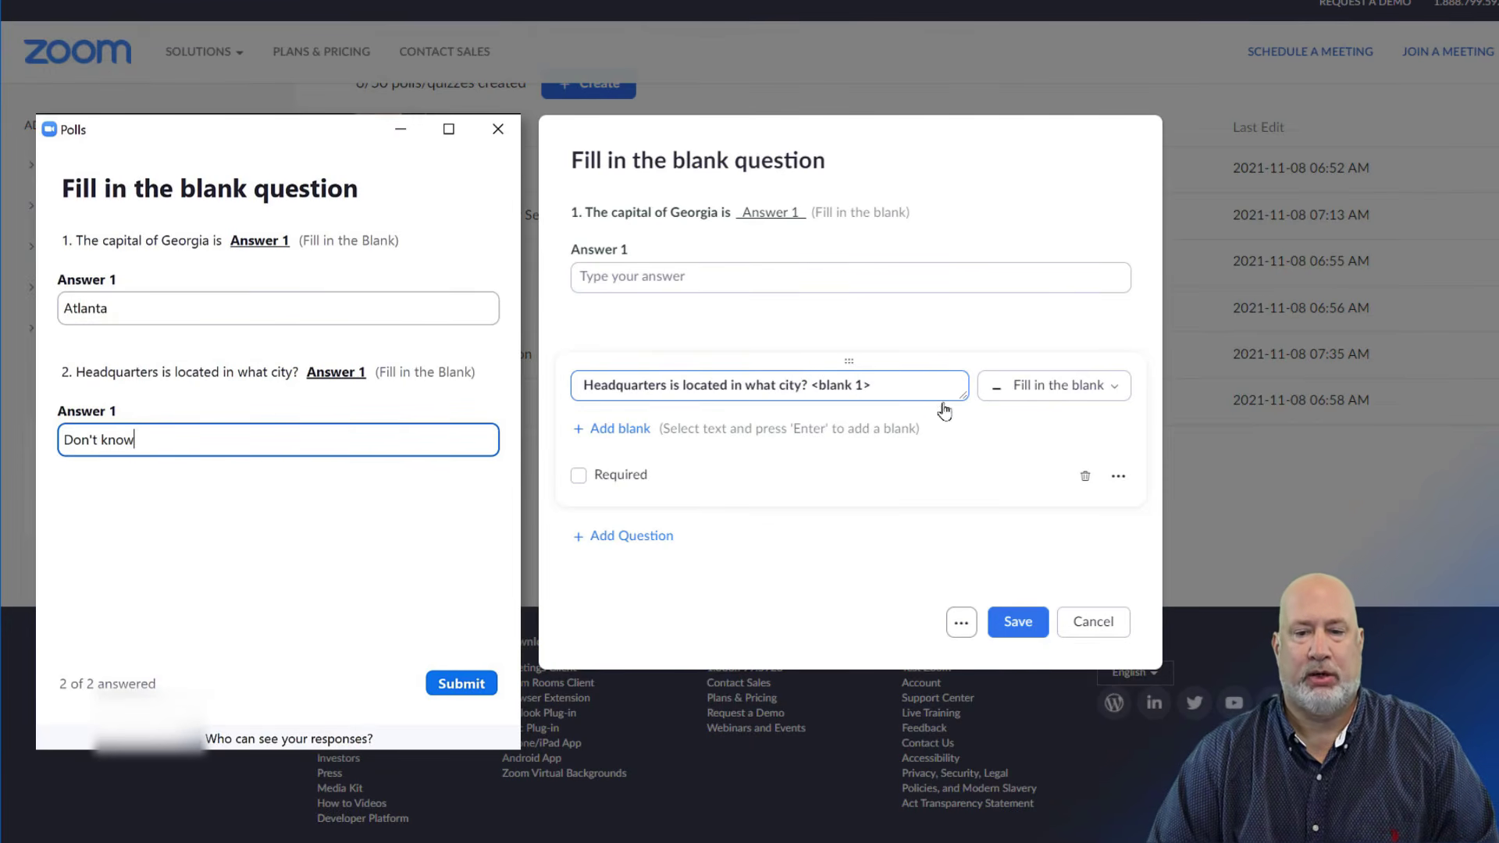
click(1102, 396)
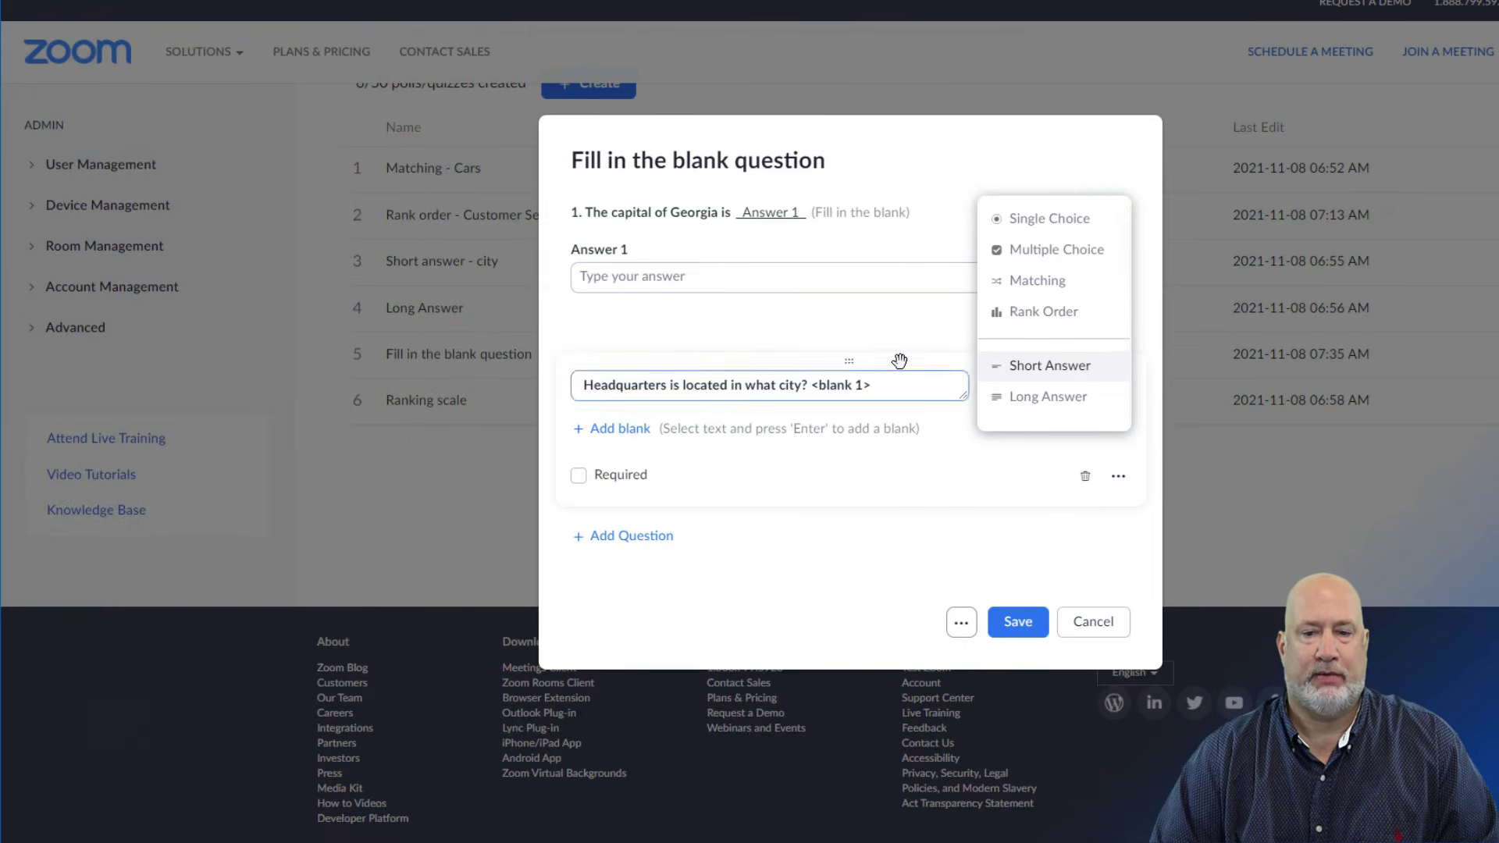
click(873, 352)
click(862, 388)
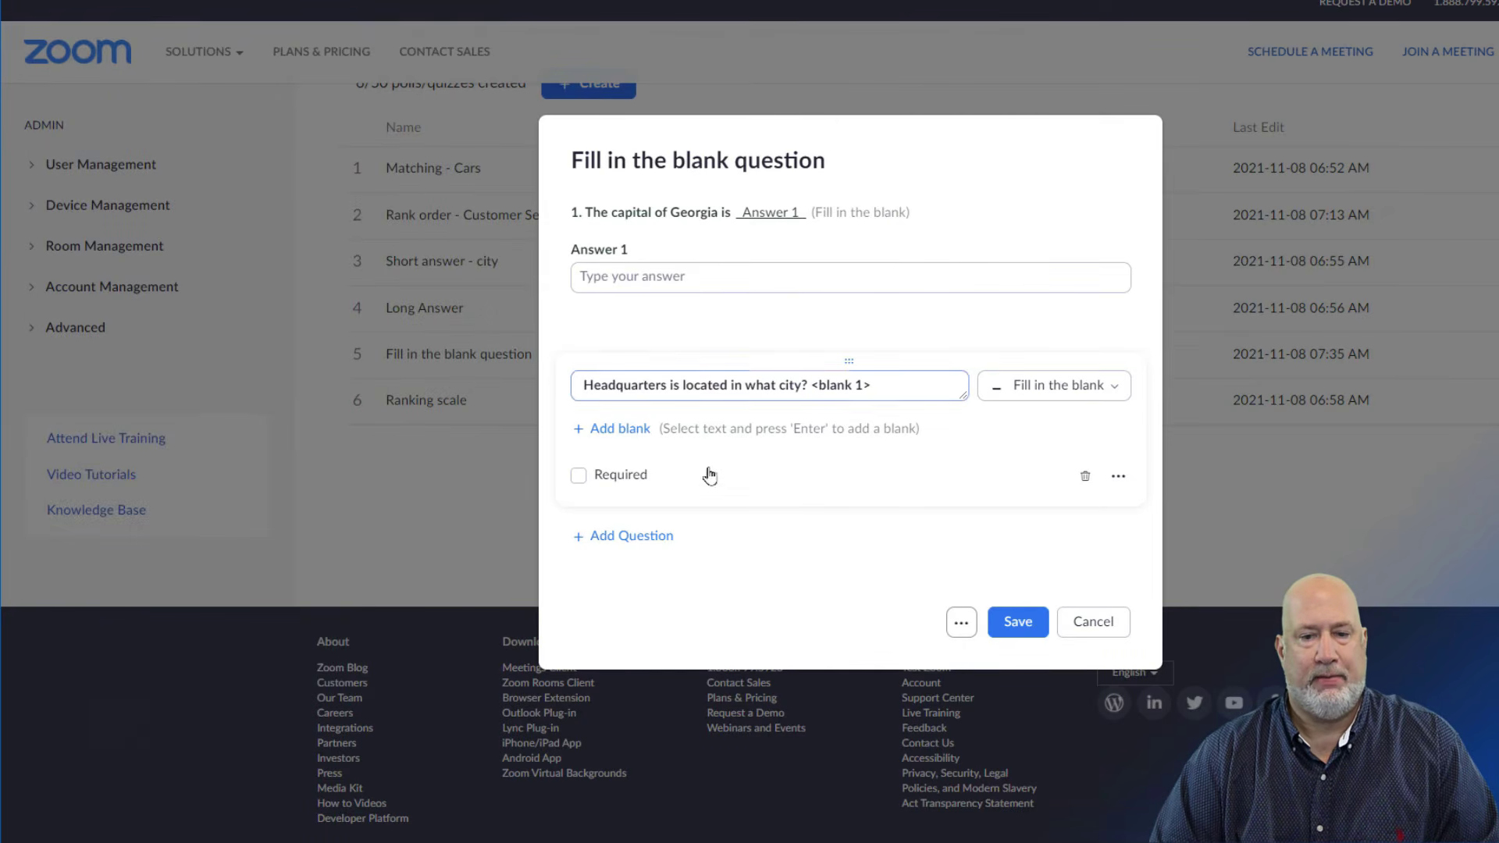
click(1016, 622)
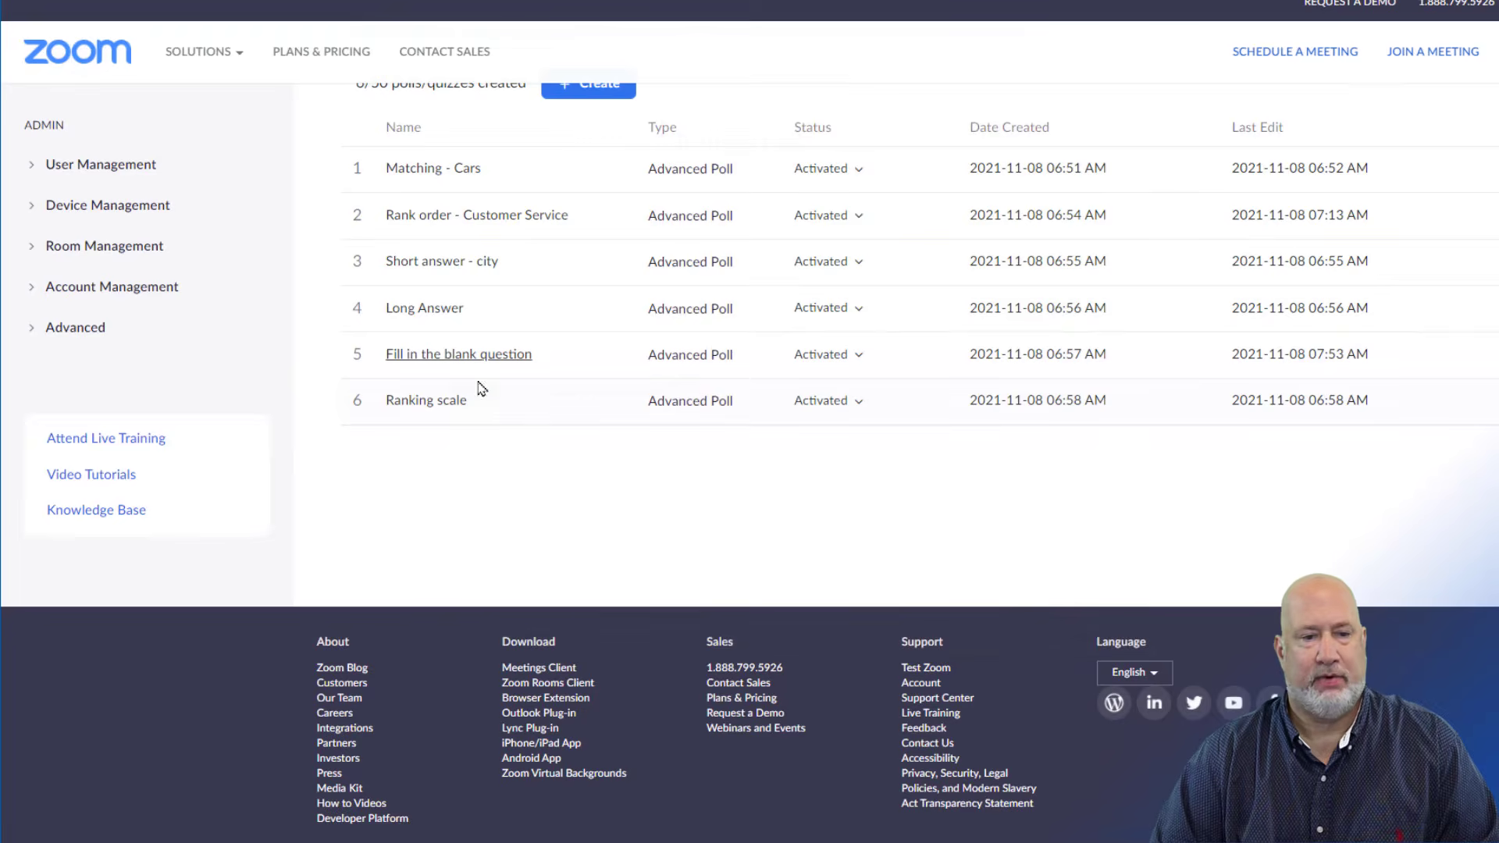
Reopen the Fill in the blank question poll, review its two questions, and close it without changes.
click(484, 355)
click(926, 170)
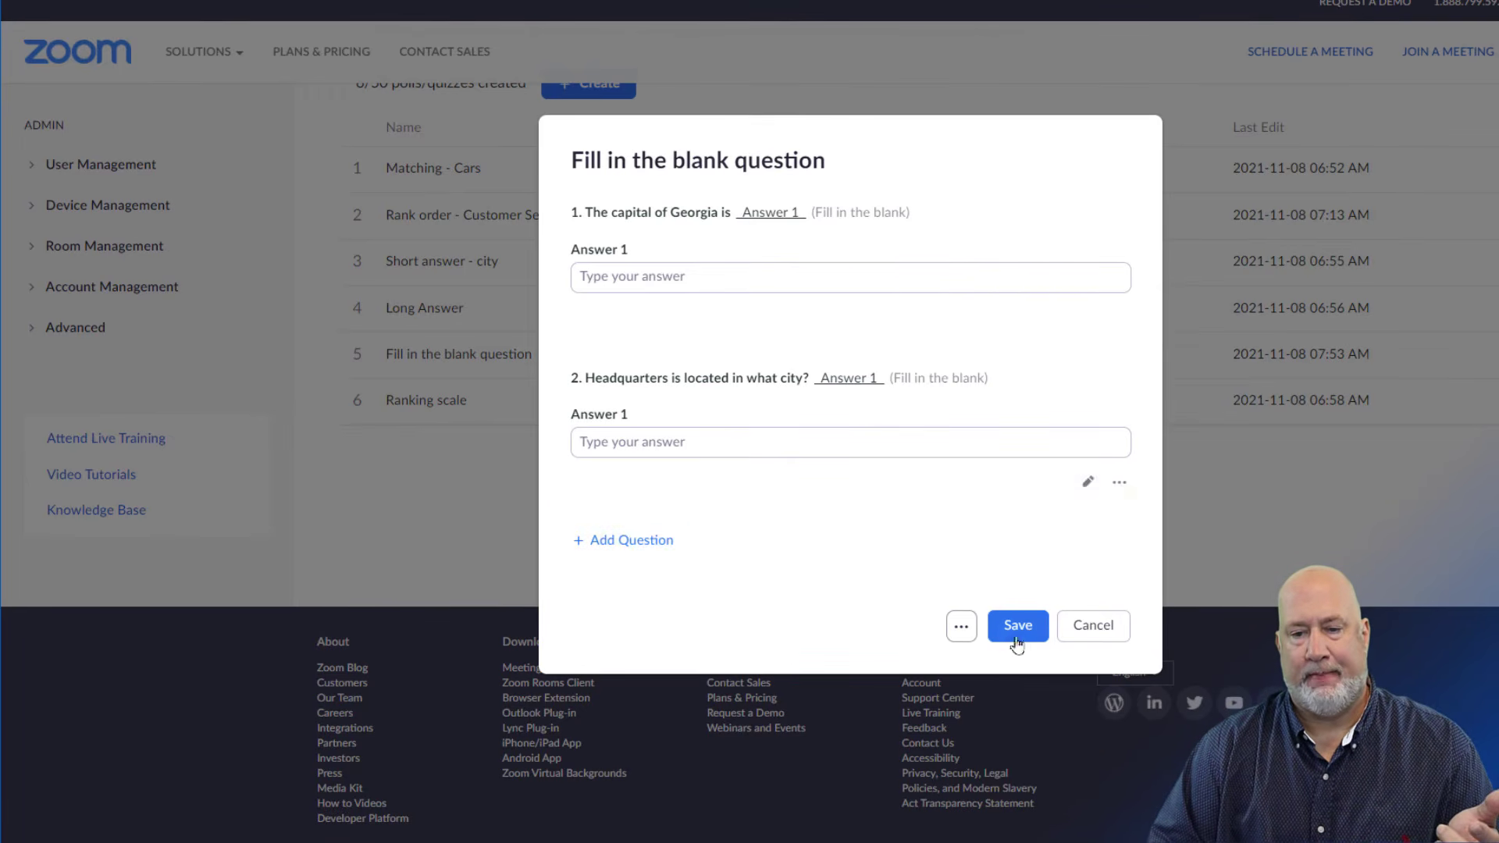
click(1094, 626)
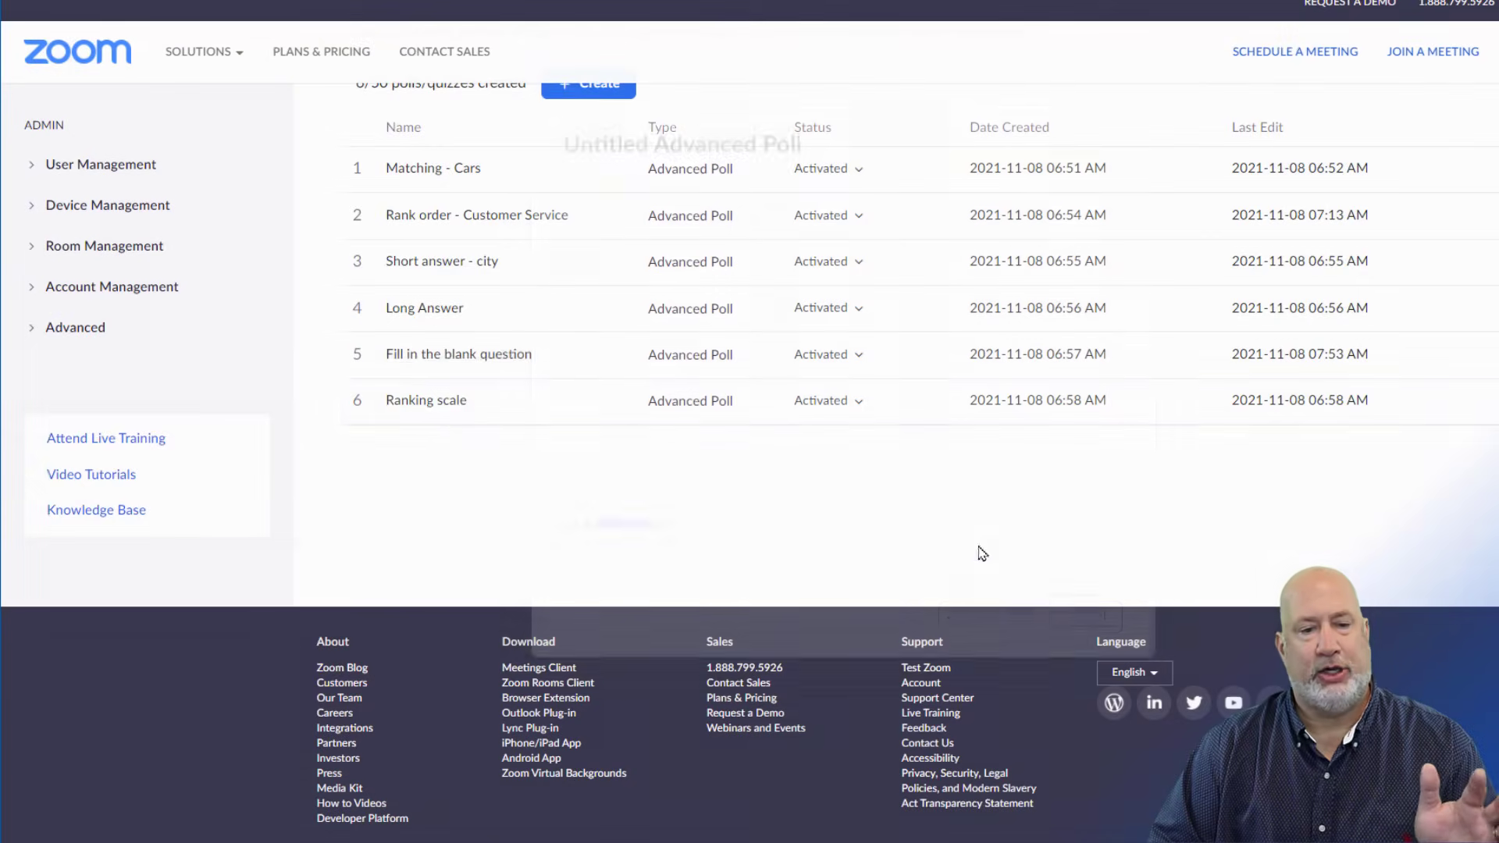
Try a maximum score of 10 in the Ranking scale poll, examine the question's additional options and rating preview, and cancel the edit.
mouse_move(450, 416)
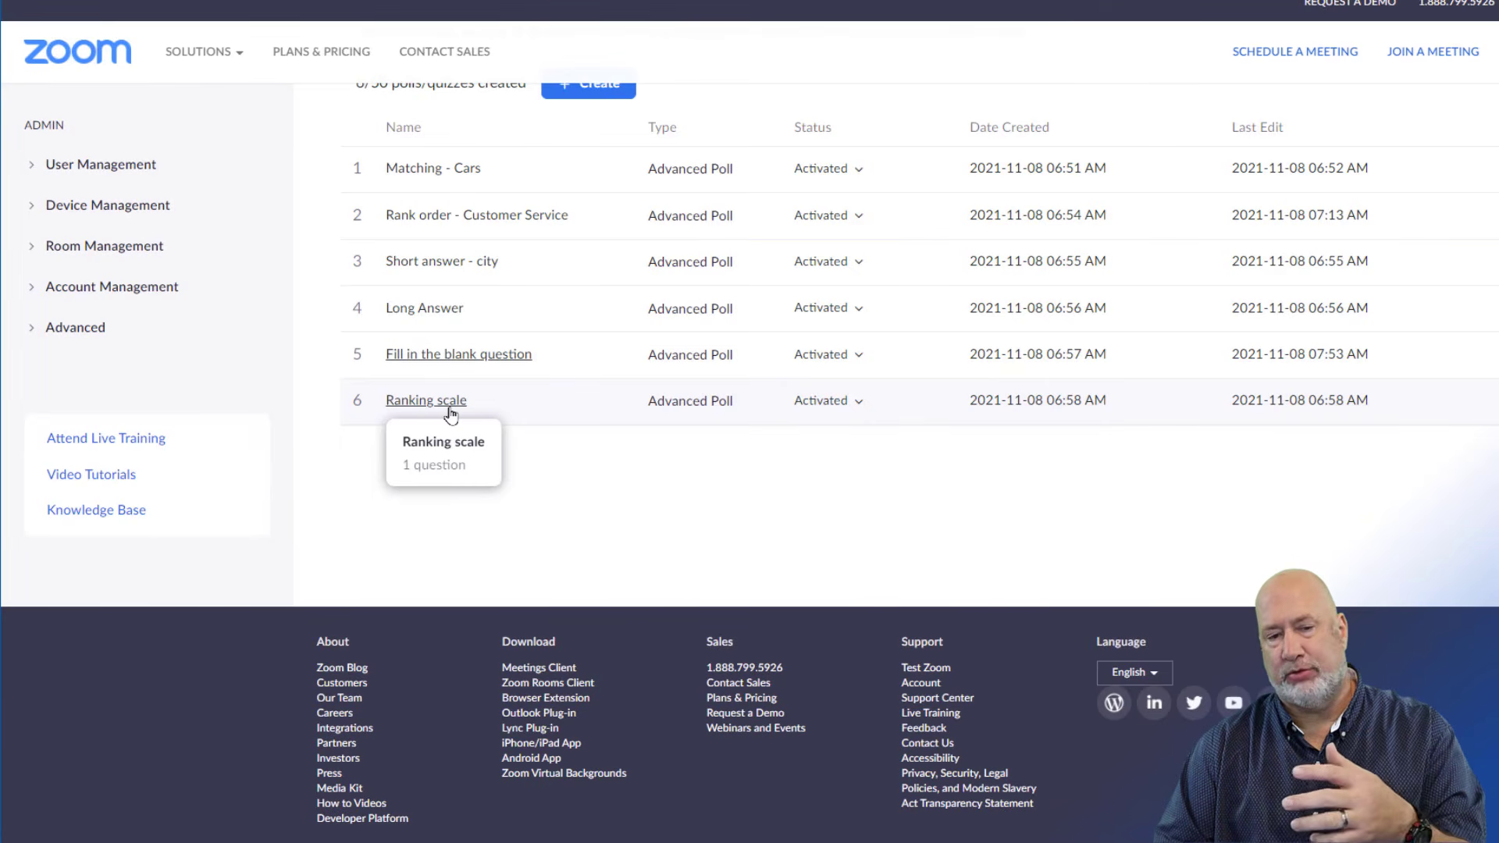
click(460, 407)
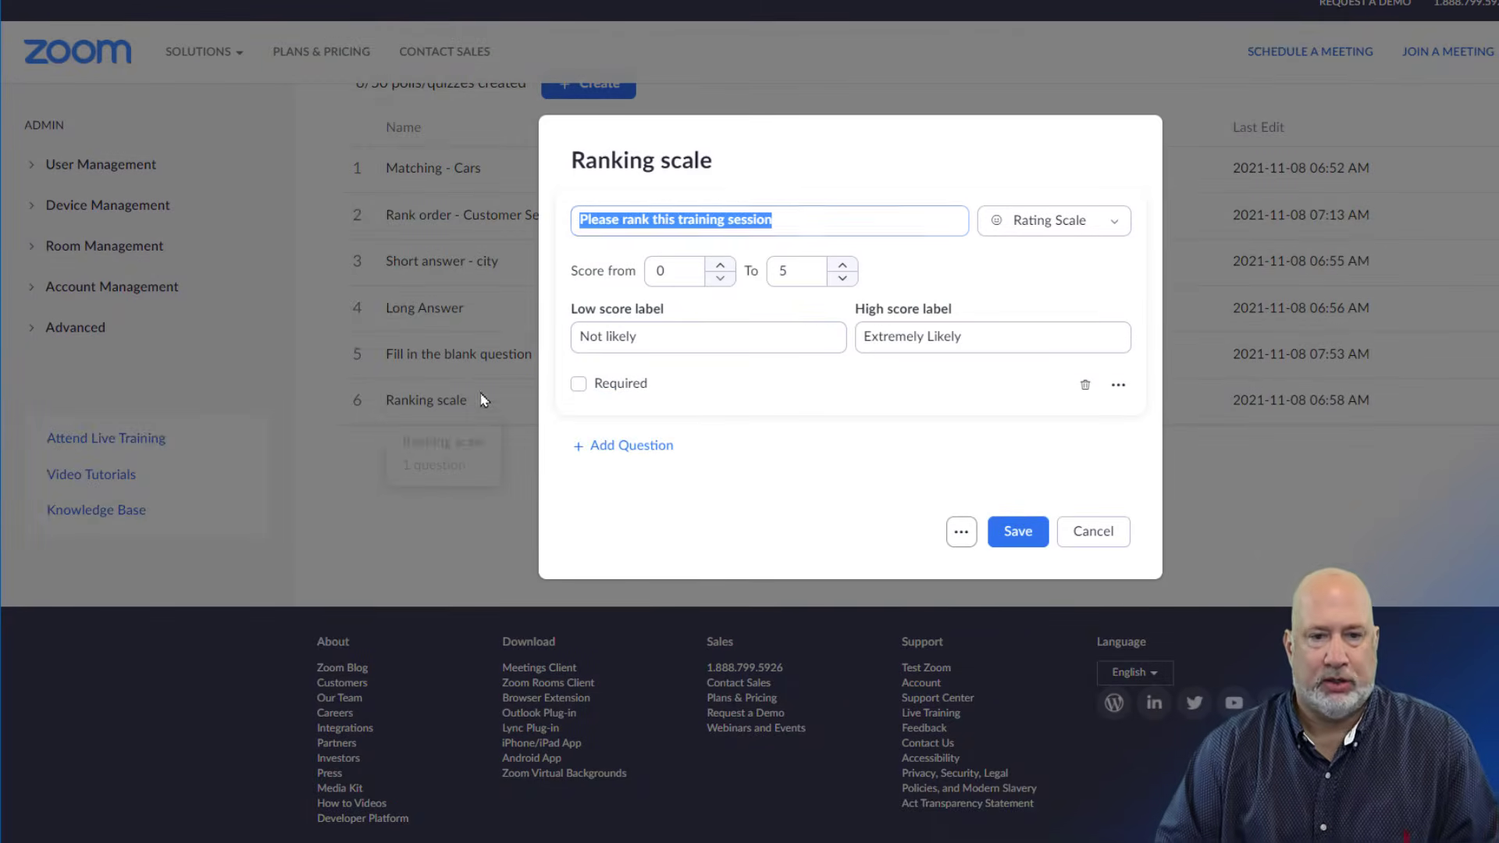
click(732, 221)
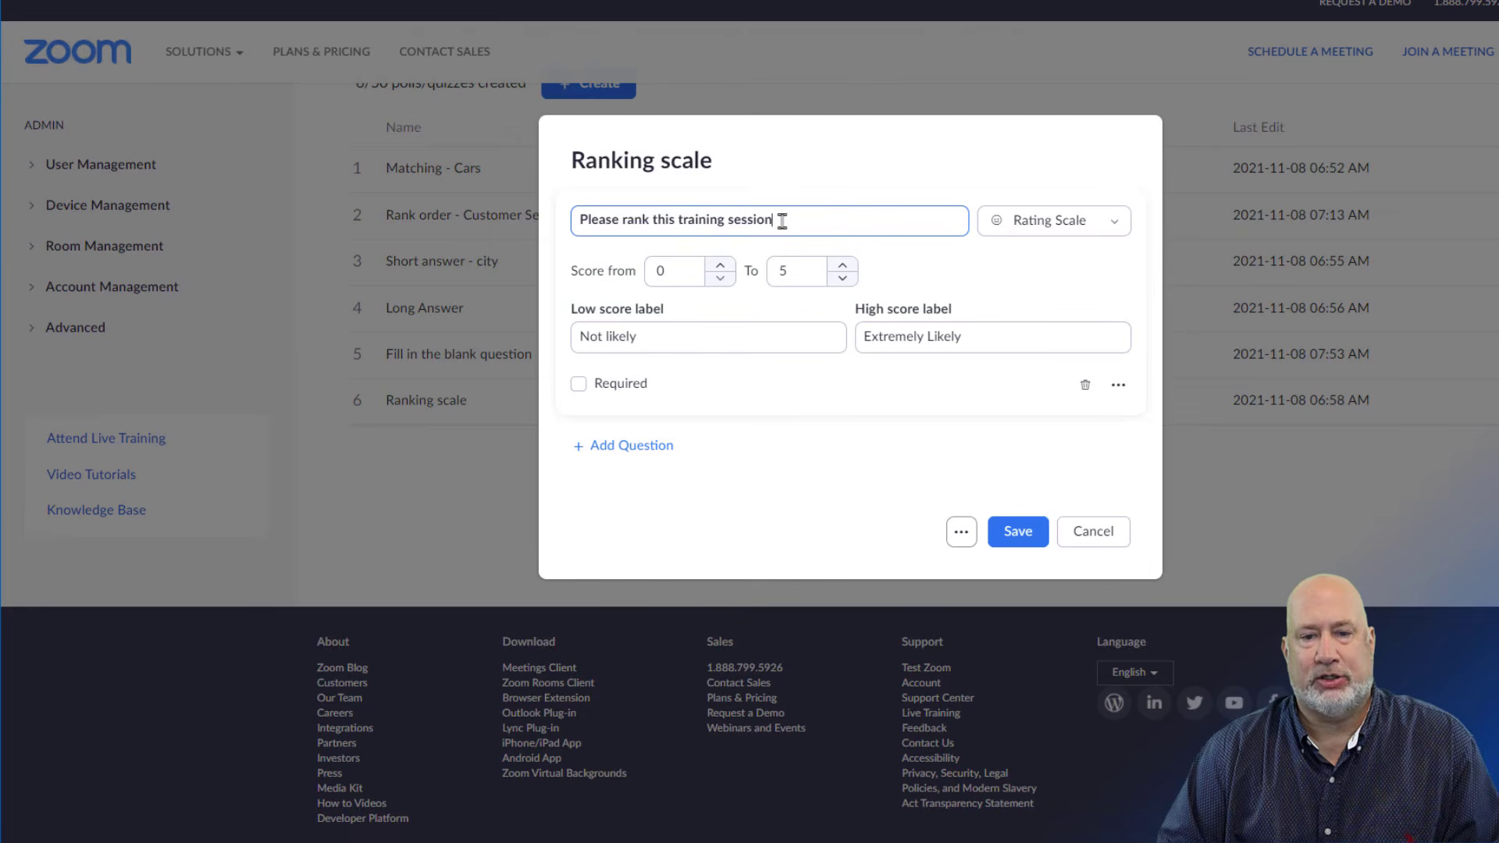
double_click(785, 271)
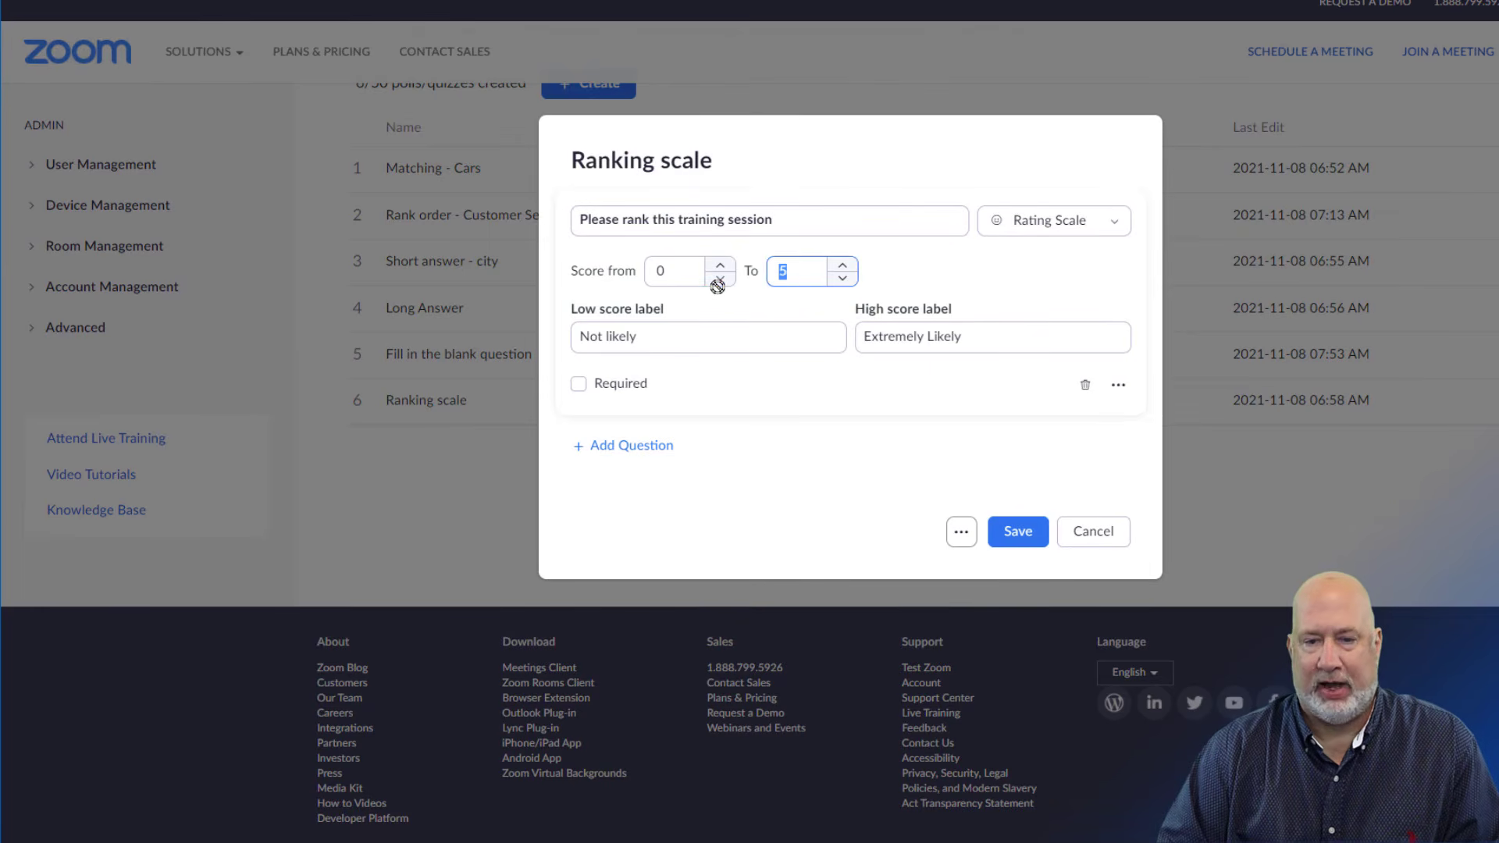
text(10)
click(980, 254)
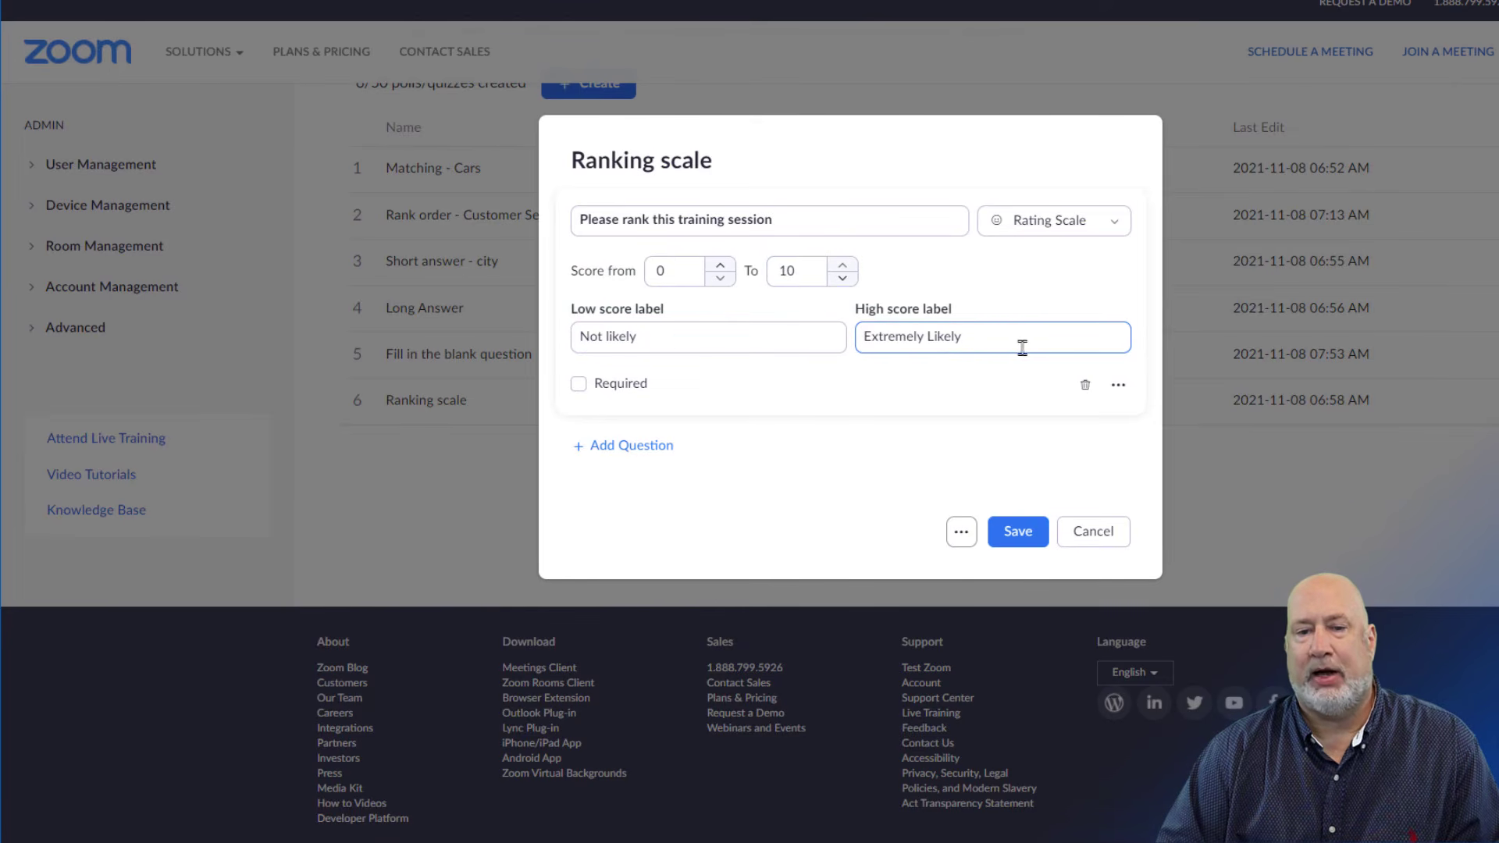
click(1118, 386)
click(1119, 388)
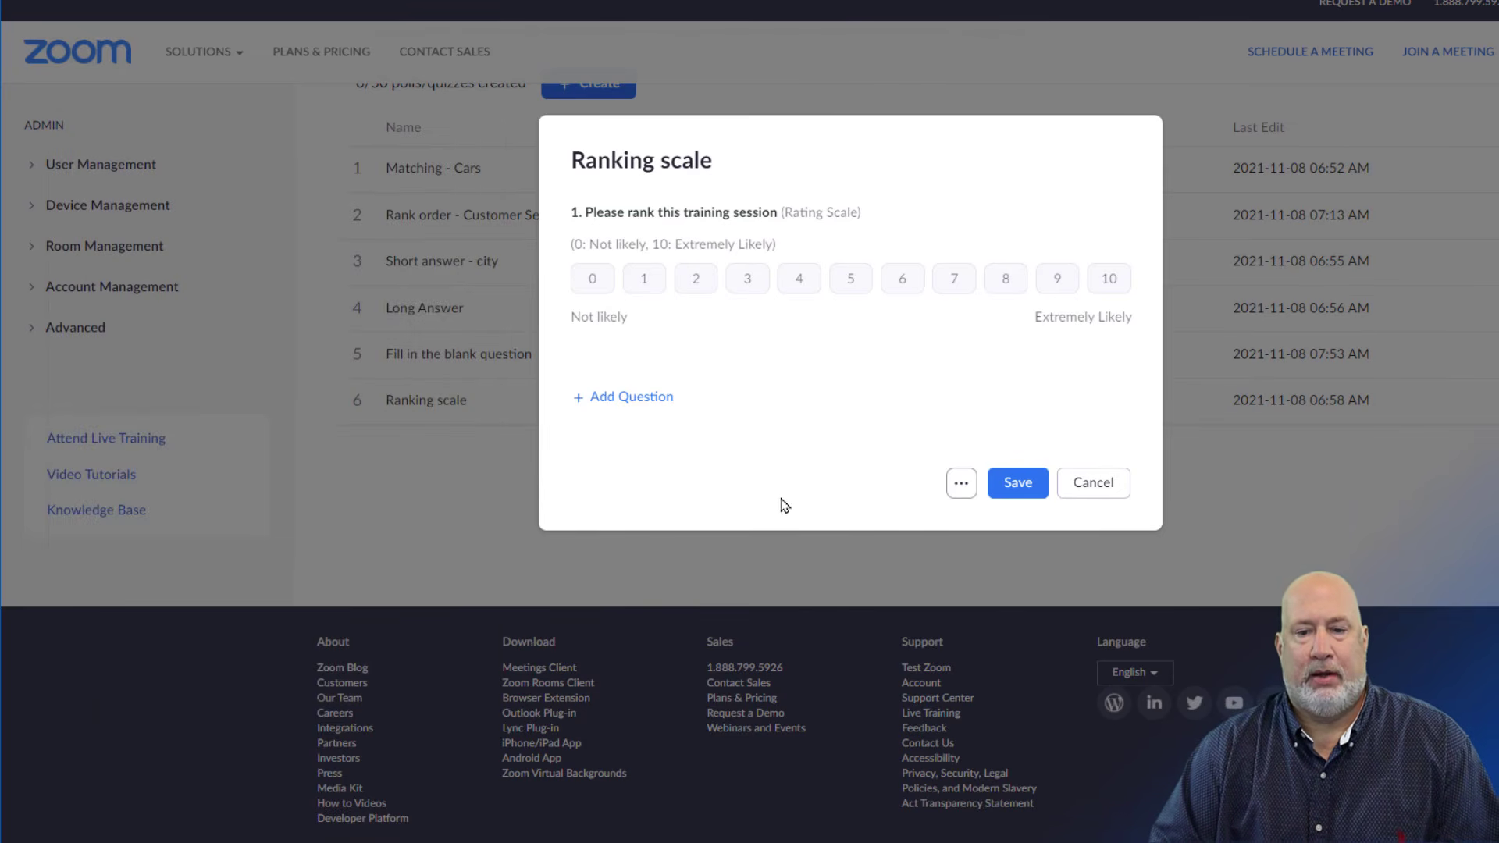
click(1093, 484)
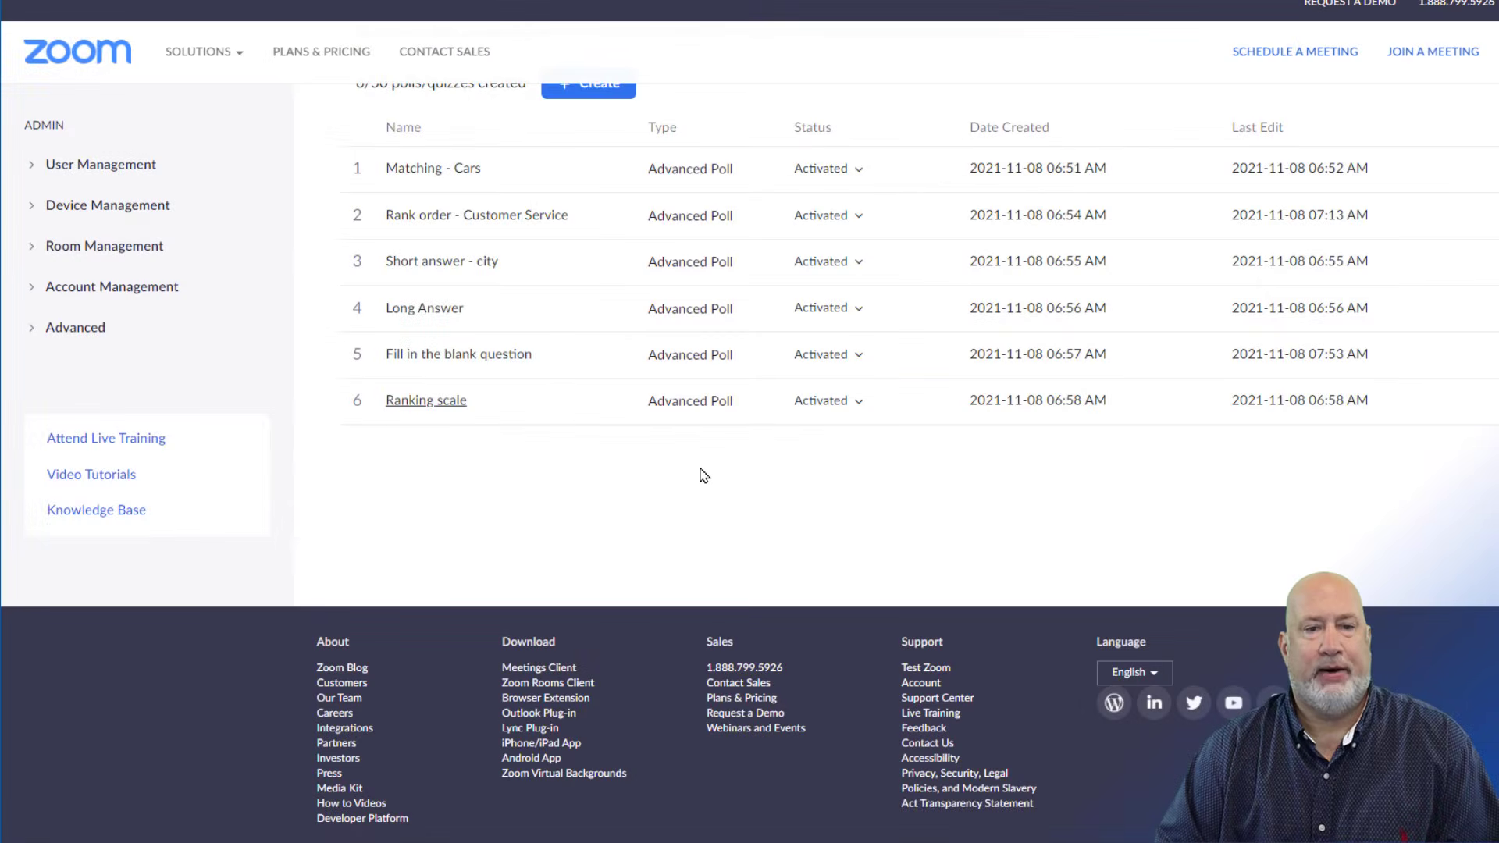